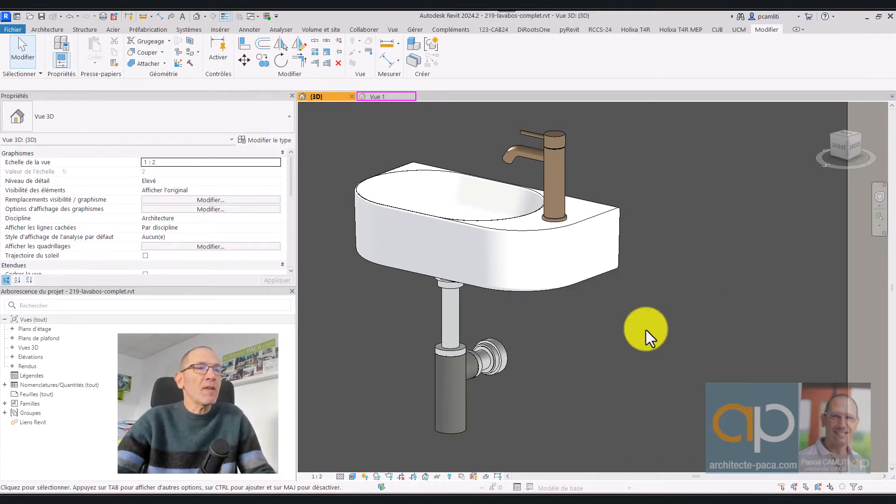
Step: Examine the wall-hung washbasin in the 3D view and select it as a single sanitary fixture
{"action": "middle_click_drag", "start_coordinate": [608, 329], "coordinate": [652, 250], "text": "shift"}
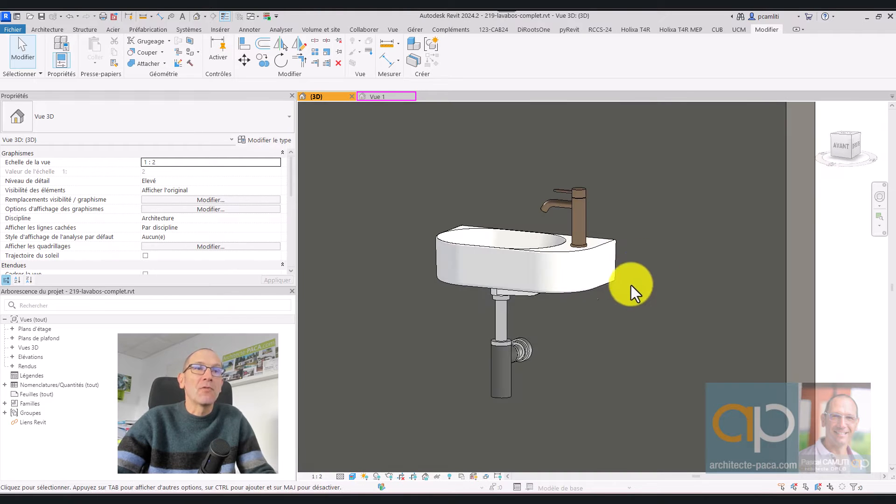
{"action": "left_click", "coordinate": [503, 298]}
{"action": "middle_click_drag", "start_coordinate": [503, 298], "coordinate": [579, 273], "text": "shift"}
{"action": "left_click", "coordinate": [690, 326]}
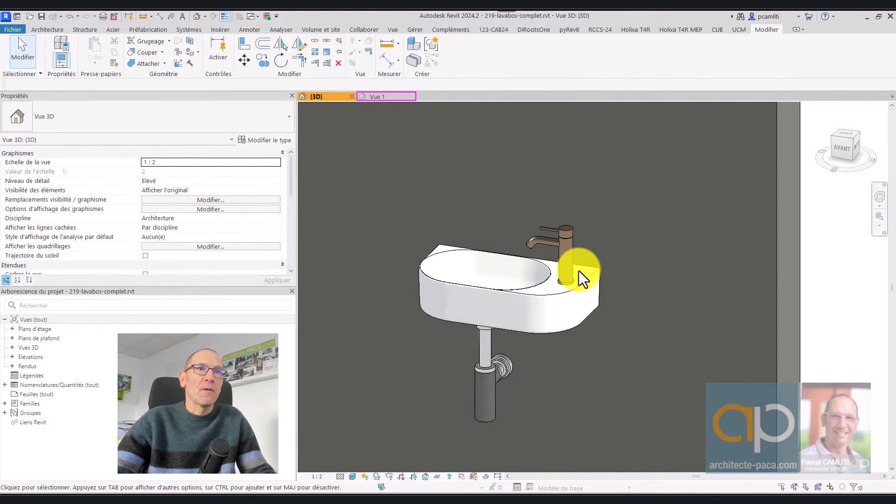
{"action": "left_click", "coordinate": [571, 260]}
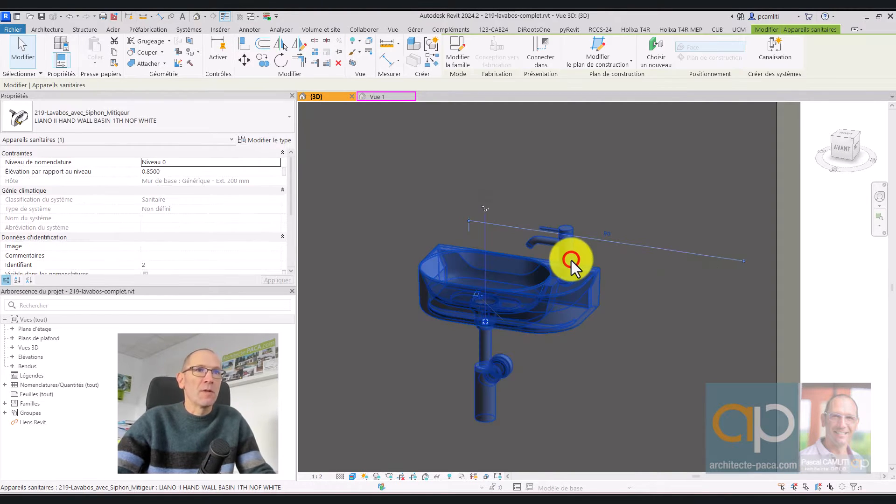
{"action": "key", "text": "Escape"}
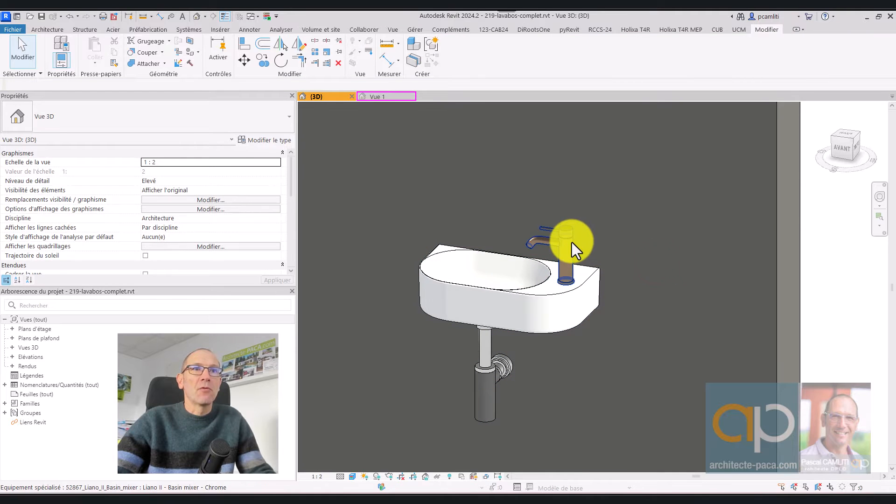
Step: Inspect the mixer tap and the parametric bottle trap nested in the washbasin by selecting each component separately
{"action": "left_click", "coordinate": [570, 246]}
{"action": "left_click", "coordinate": [488, 340]}
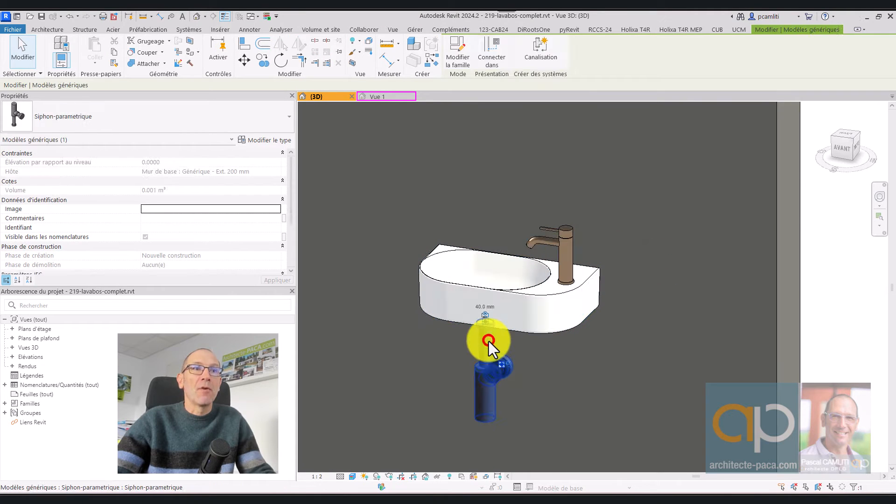
{"action": "left_click", "coordinate": [643, 327]}
{"action": "left_click", "coordinate": [572, 287]}
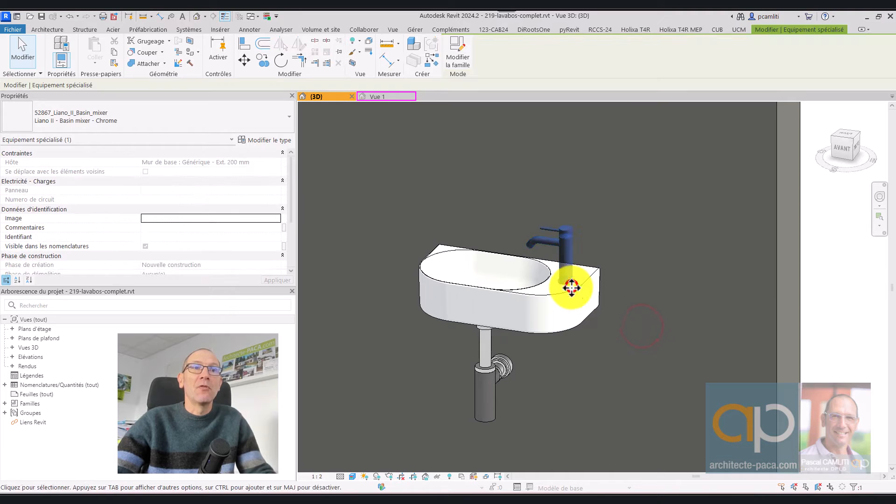
{"action": "left_click", "coordinate": [567, 292]}
{"action": "left_click", "coordinate": [626, 317]}
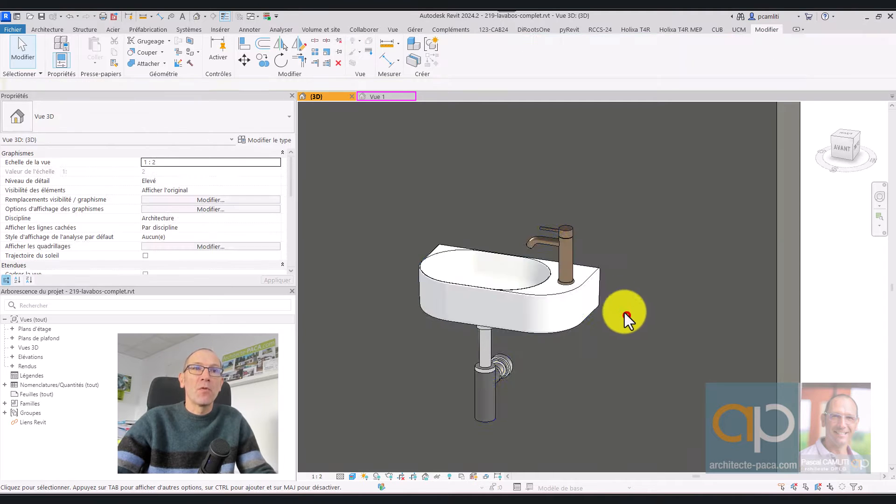
{"action": "left_click", "coordinate": [573, 240]}
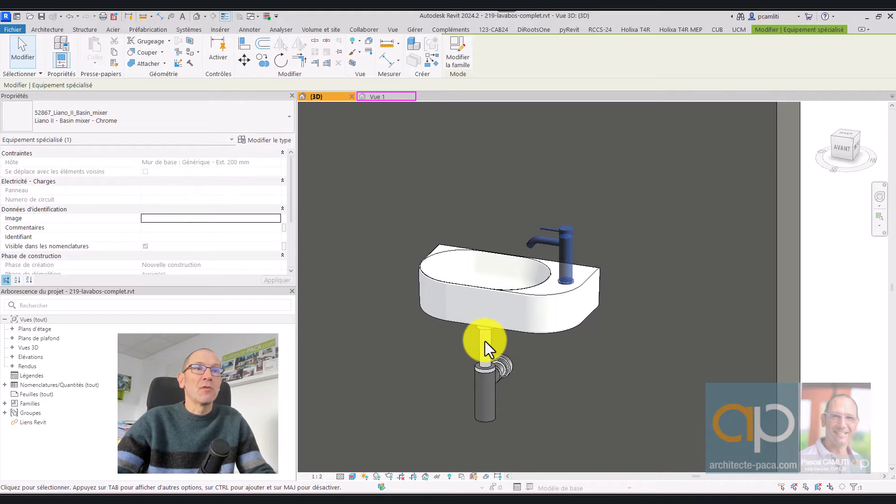
{"action": "left_click", "coordinate": [500, 366]}
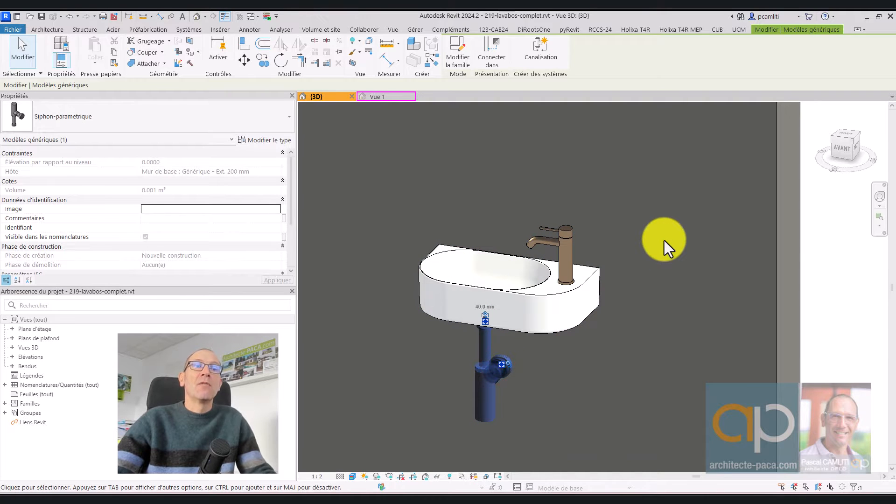
{"action": "left_click", "coordinate": [665, 241]}
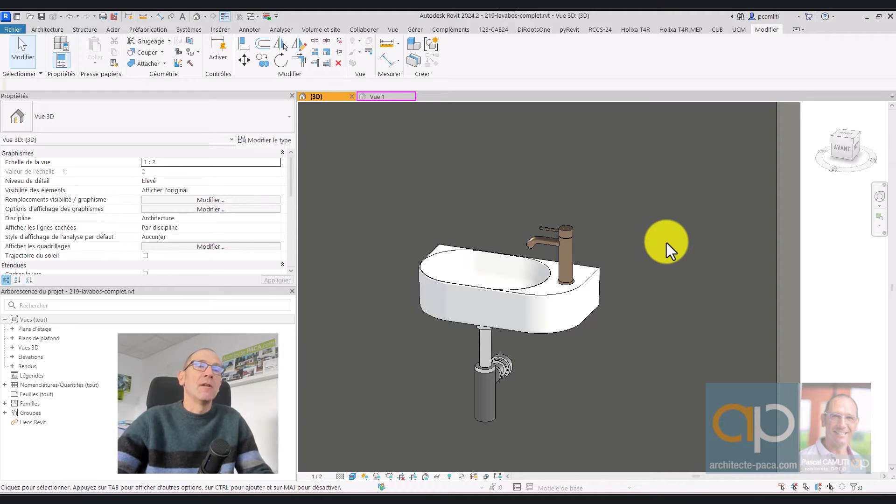
Step: Copy the complete washbasin, with its mixer and trap, to a spot beside the original on the same wall
{"action": "left_click", "coordinate": [573, 283]}
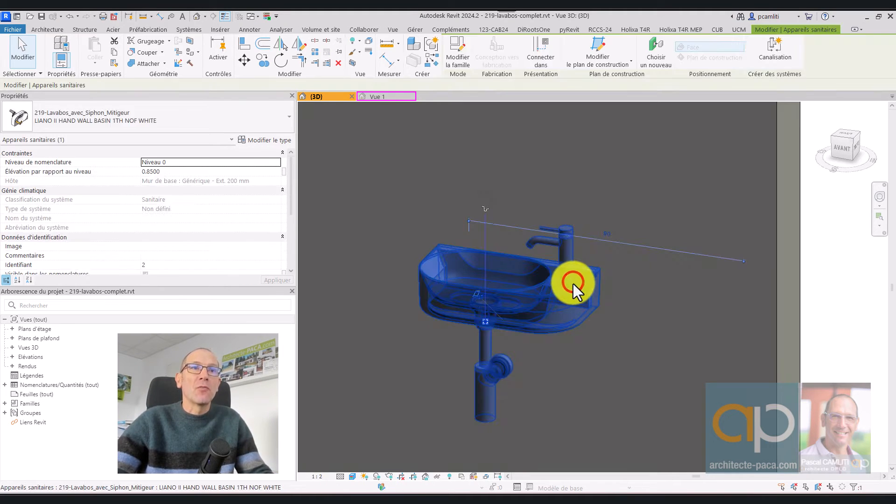
{"action": "scroll", "coordinate": [583, 284], "scroll_direction": "down", "scroll_amount": 3}
{"action": "key", "text": "c"}
{"action": "key", "text": "o"}
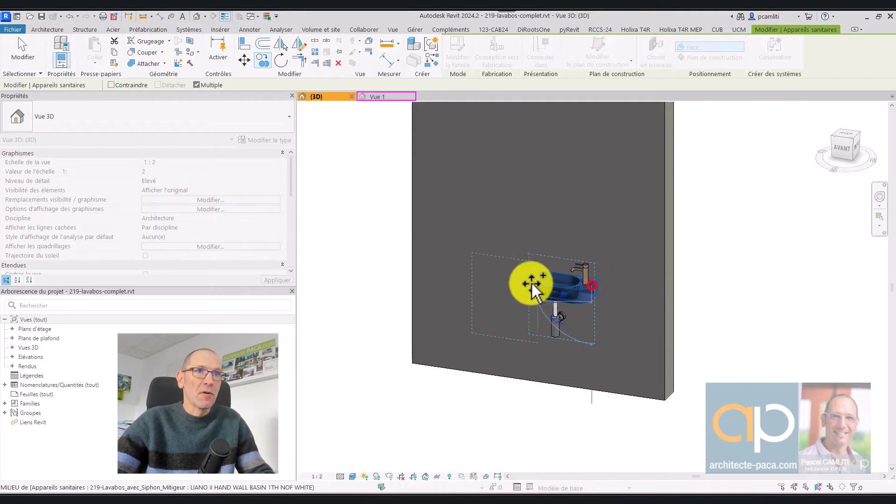
{"action": "left_click", "coordinate": [498, 276]}
{"action": "key", "text": "Escape"}
{"action": "key", "text": "Escape"}
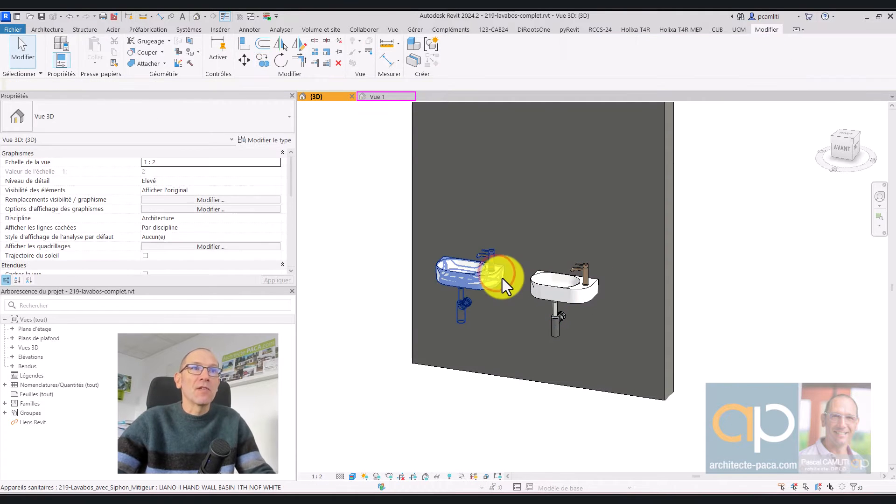
Step: Examine the copied washbasin and the original from the front and the side of the wall
{"action": "left_click", "coordinate": [502, 278]}
{"action": "middle_click_drag", "start_coordinate": [502, 278], "coordinate": [519, 295], "text": "shift"}
{"action": "left_click", "coordinate": [722, 245]}
{"action": "scroll", "coordinate": [515, 297], "scroll_direction": "up", "scroll_amount": 3}
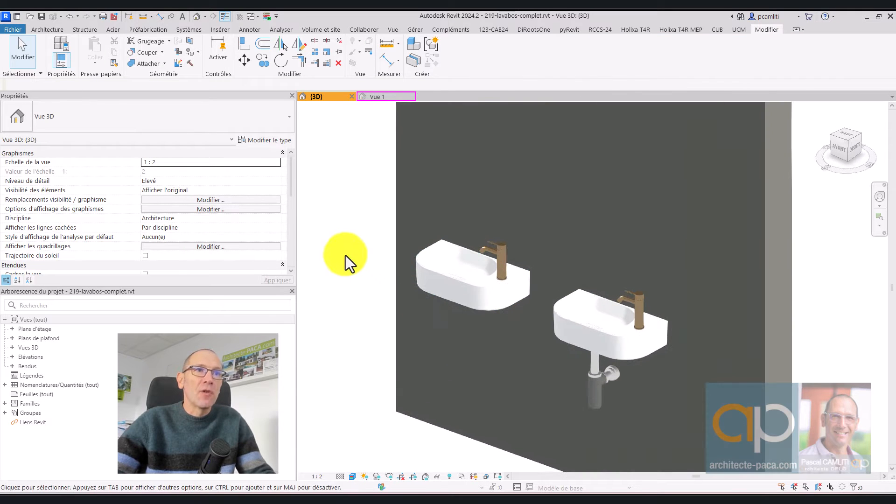
{"action": "left_click", "coordinate": [462, 279]}
{"action": "middle_click_drag", "start_coordinate": [462, 279], "coordinate": [559, 328], "text": "shift"}
{"action": "left_click", "coordinate": [807, 227]}
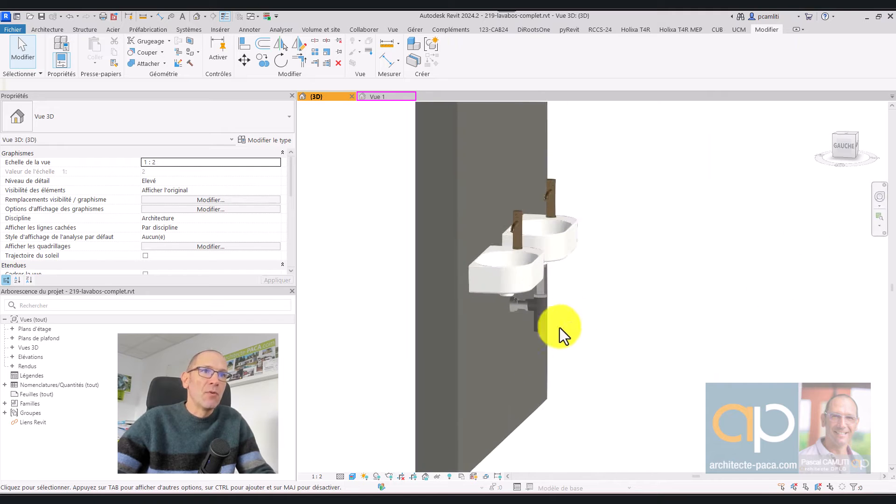
Step: Switch the 3D view's visual style to uniform colours and back to realistic to redraw both washbasins, showing them from the front
{"action": "left_click", "coordinate": [352, 476]}
{"action": "left_click", "coordinate": [366, 448]}
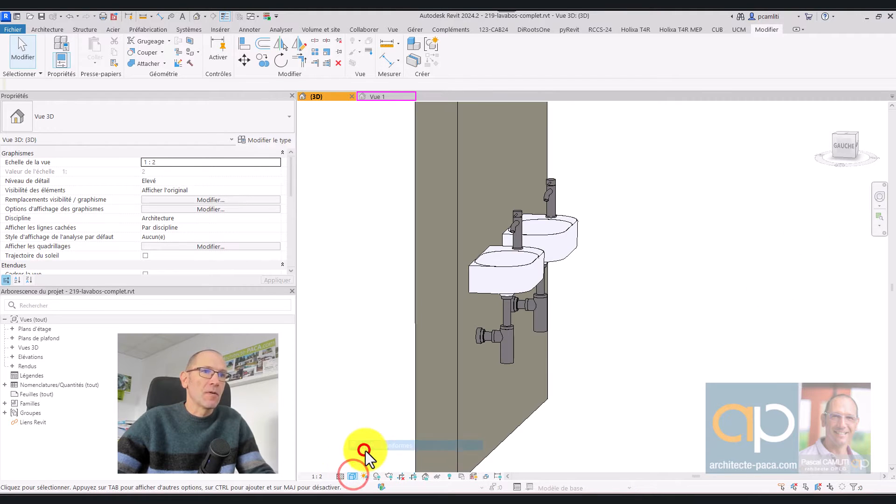
{"action": "left_click", "coordinate": [352, 476]}
{"action": "left_click", "coordinate": [366, 466]}
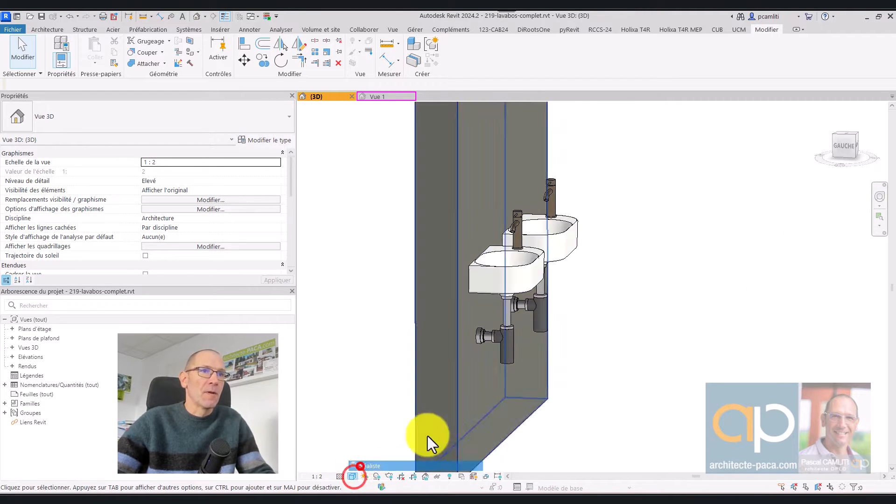
{"action": "middle_click_drag", "start_coordinate": [428, 436], "coordinate": [393, 296], "text": "shift"}
{"action": "scroll", "coordinate": [388, 231], "scroll_direction": "up", "scroll_amount": 2}
{"action": "middle_click_drag", "start_coordinate": [390, 231], "coordinate": [319, 213]}
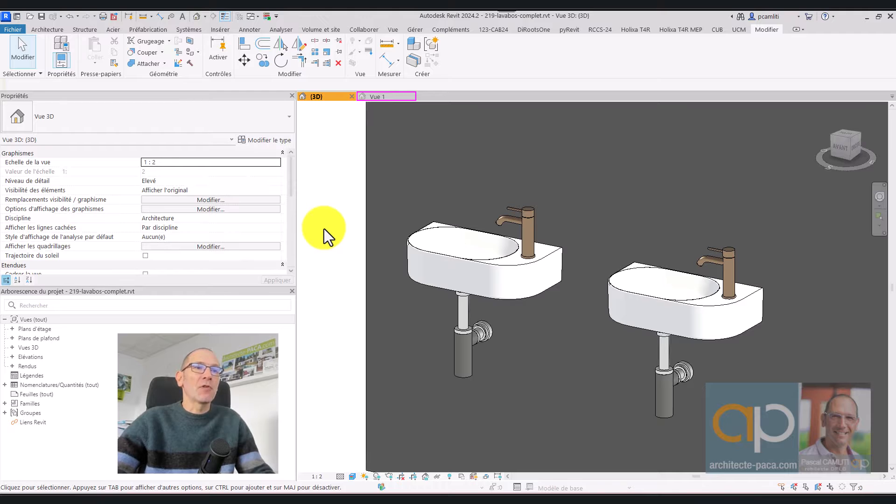
Step: Switch to the browser with the Caroma specification site, maximise it and look over the "trap" product search results
{"action": "mouse_move", "coordinate": [495, 492]}
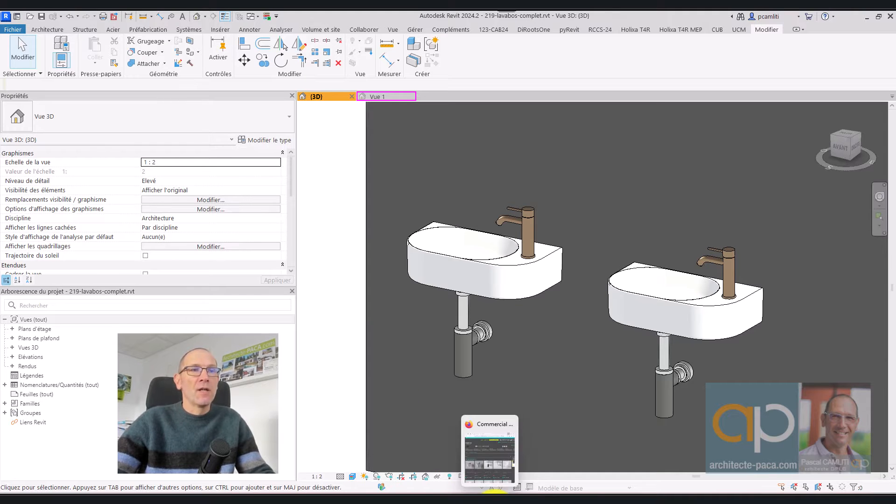
{"action": "key", "text": "alt+Tab"}
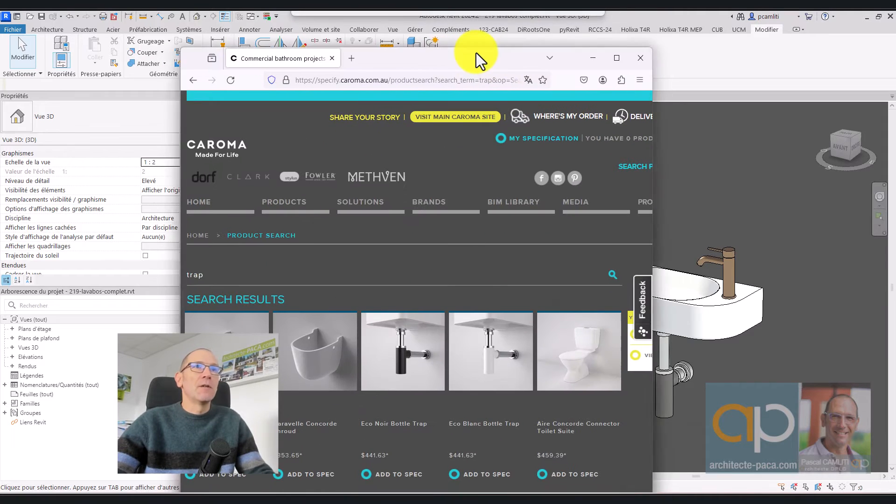
{"action": "left_click", "coordinate": [609, 59]}
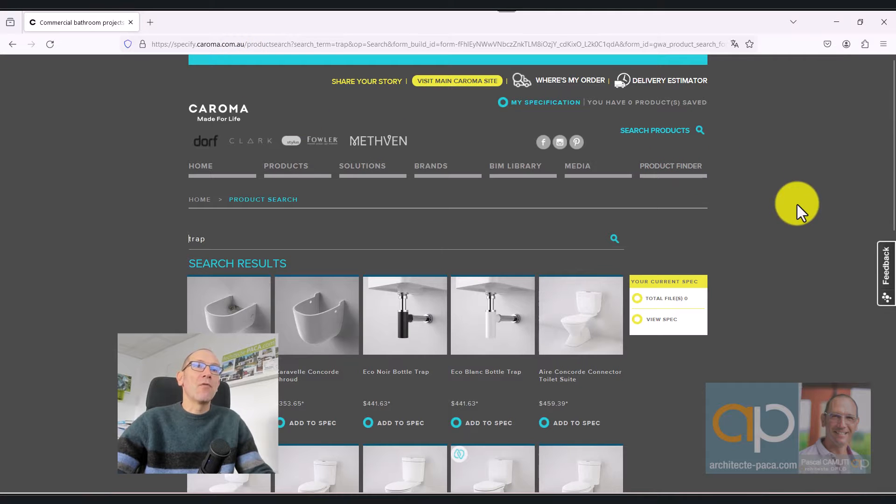
{"action": "scroll", "coordinate": [789, 196], "scroll_direction": "down", "scroll_amount": 3}
{"action": "scroll", "coordinate": [790, 196], "scroll_direction": "up", "scroll_amount": 3}
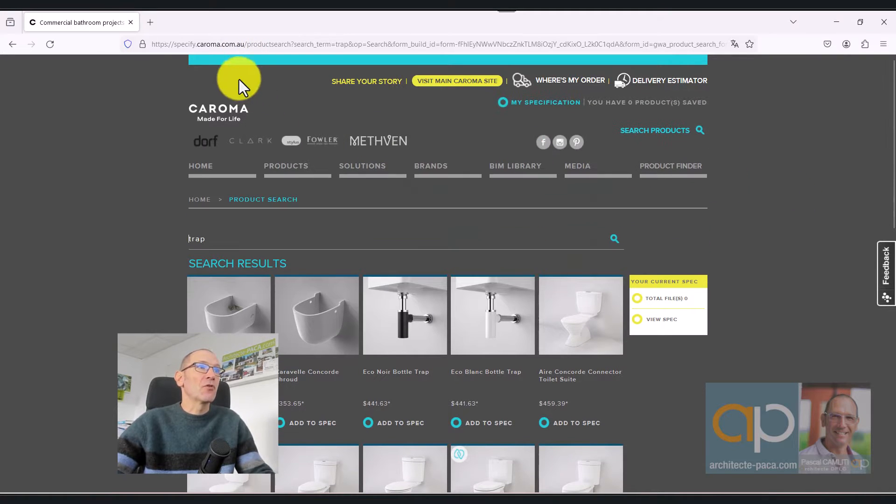
Step: Return to the Caroma home page and open the Toilet Suites category under AS1428.1 Accessible
{"action": "left_click", "coordinate": [12, 44]}
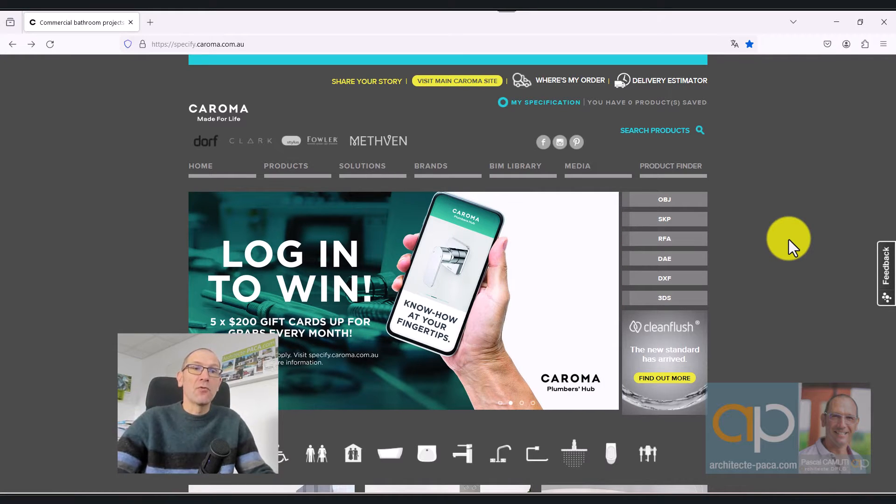
{"action": "scroll", "coordinate": [789, 239], "scroll_direction": "down", "scroll_amount": 3}
{"action": "scroll", "coordinate": [788, 239], "scroll_direction": "up", "scroll_amount": 3}
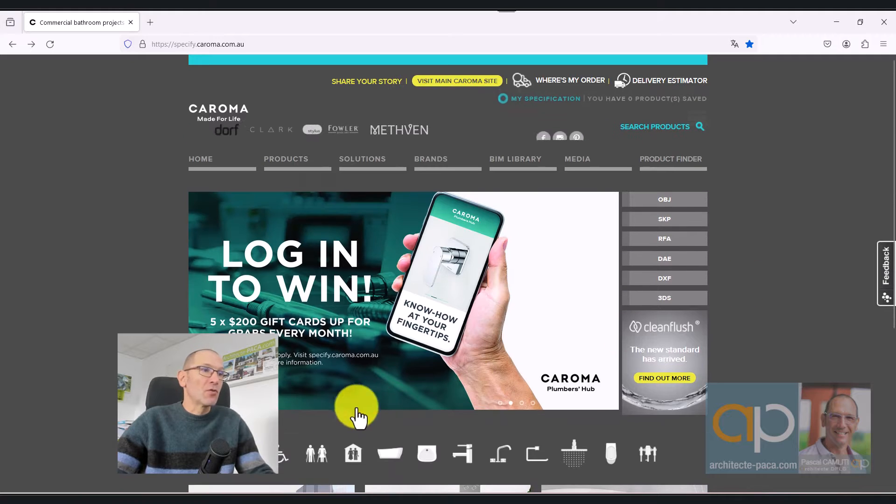
{"action": "scroll", "coordinate": [280, 462], "scroll_direction": "down", "scroll_amount": 5}
{"action": "mouse_move", "coordinate": [294, 362]}
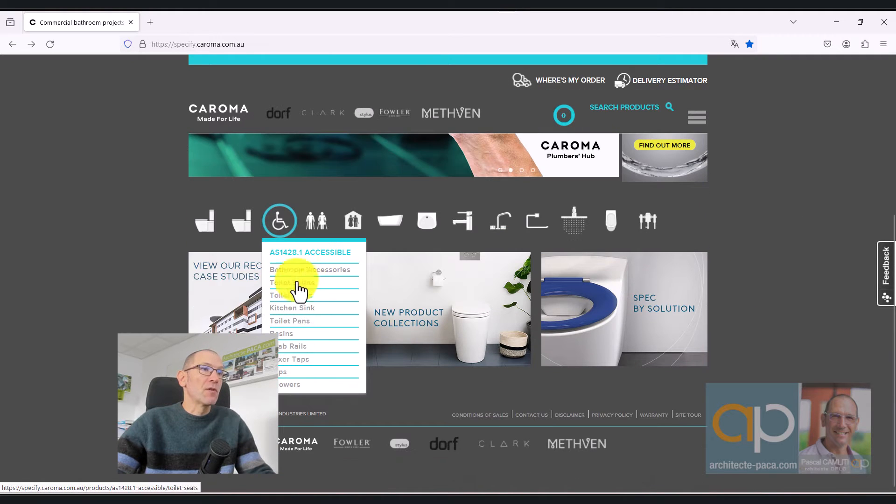
{"action": "left_click", "coordinate": [297, 289]}
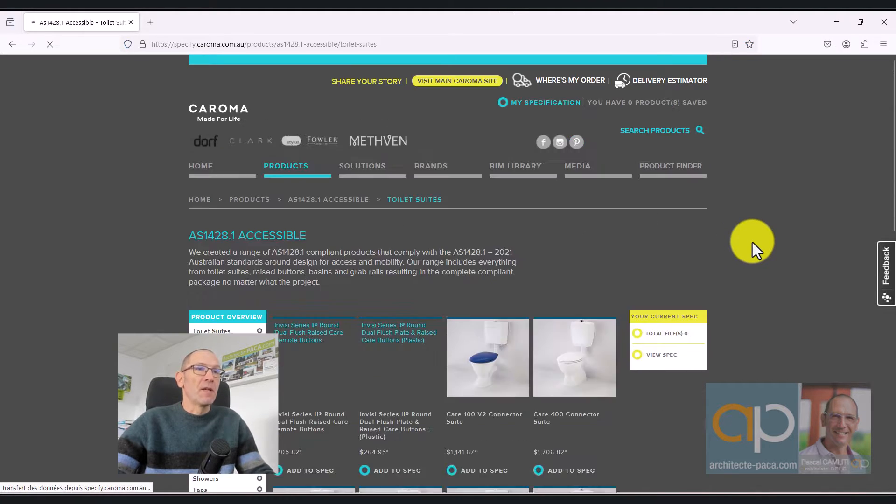
Step: Look through the accessible toilet suites in the product listing
{"action": "scroll", "coordinate": [753, 242], "scroll_direction": "down", "scroll_amount": 5}
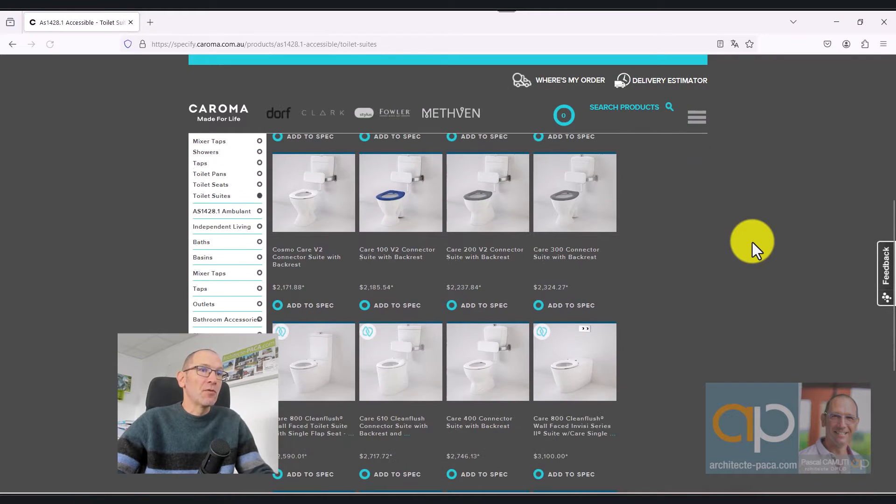
{"action": "scroll", "coordinate": [752, 242], "scroll_direction": "up", "scroll_amount": 3}
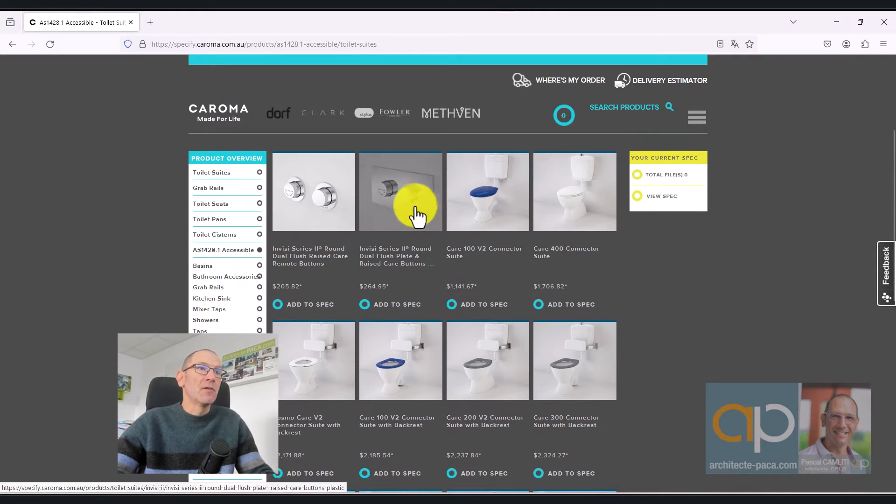
{"action": "scroll", "coordinate": [756, 256], "scroll_direction": "down", "scroll_amount": 10}
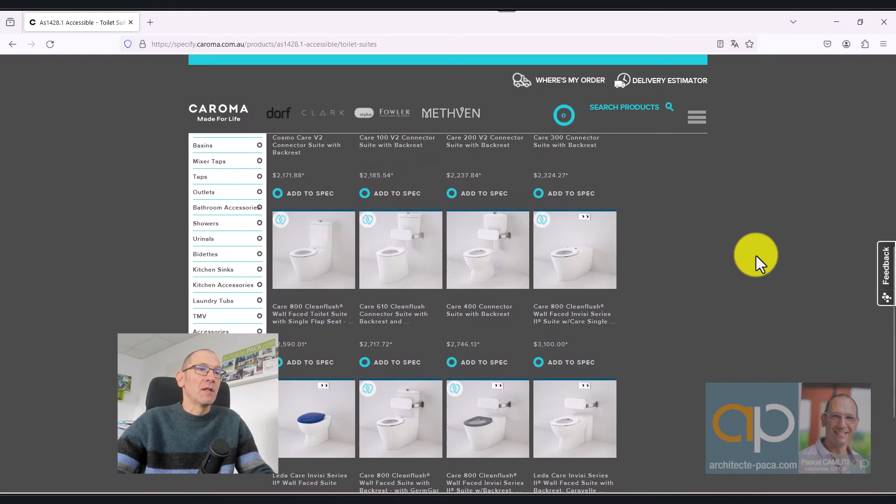
{"action": "scroll", "coordinate": [756, 256], "scroll_direction": "up", "scroll_amount": 6}
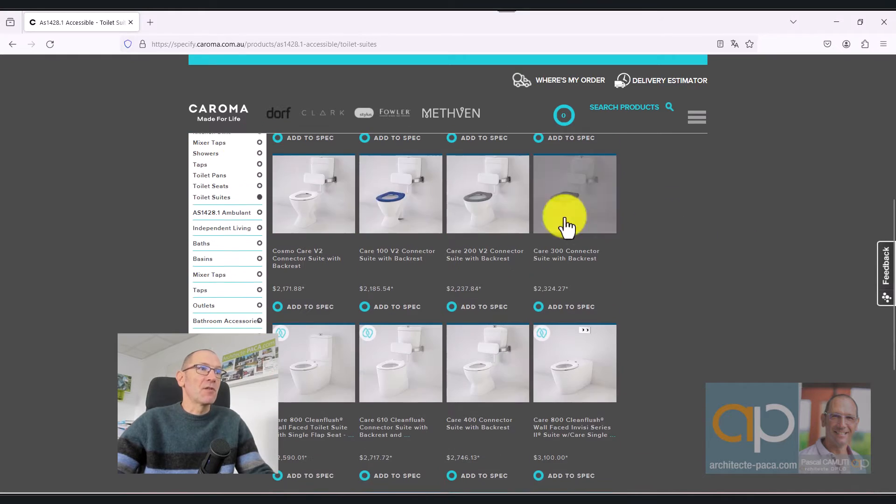
Step: Go back to the home page, open Mixer Taps under AS1428.1 Ambulant and look over the listed products
{"action": "left_click", "coordinate": [9, 44]}
{"action": "mouse_move", "coordinate": [316, 220]}
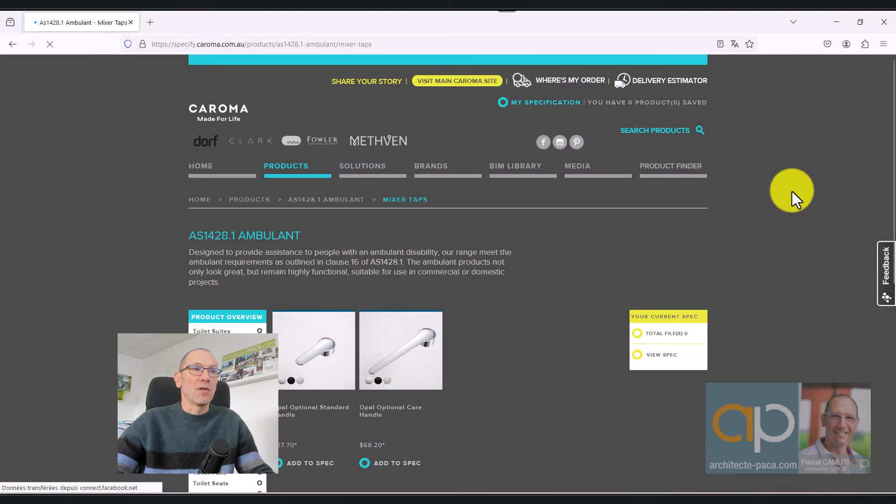
{"action": "scroll", "coordinate": [792, 192], "scroll_direction": "down", "scroll_amount": 2}
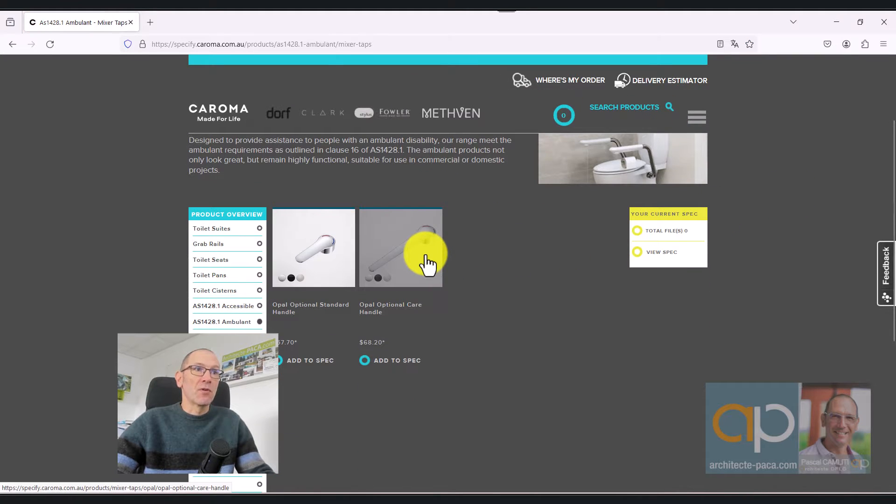
{"action": "scroll", "coordinate": [426, 264], "scroll_direction": "up", "scroll_amount": 1}
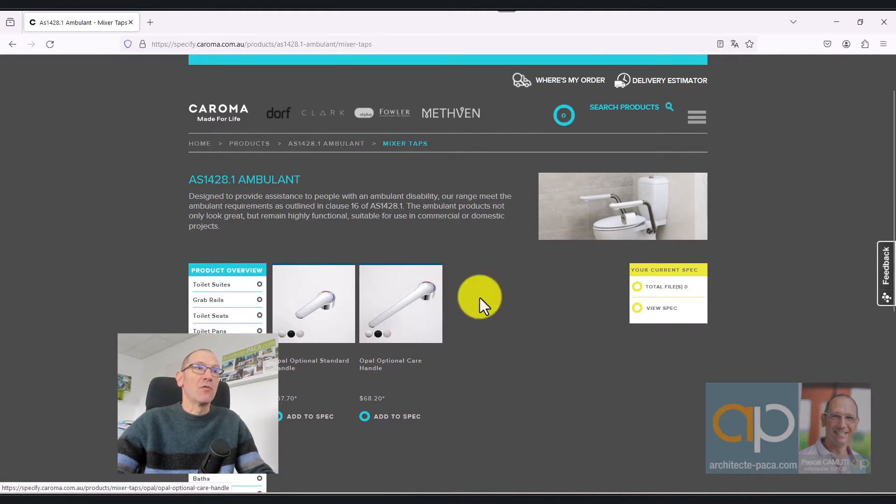
{"action": "scroll", "coordinate": [494, 270], "scroll_direction": "down", "scroll_amount": 1}
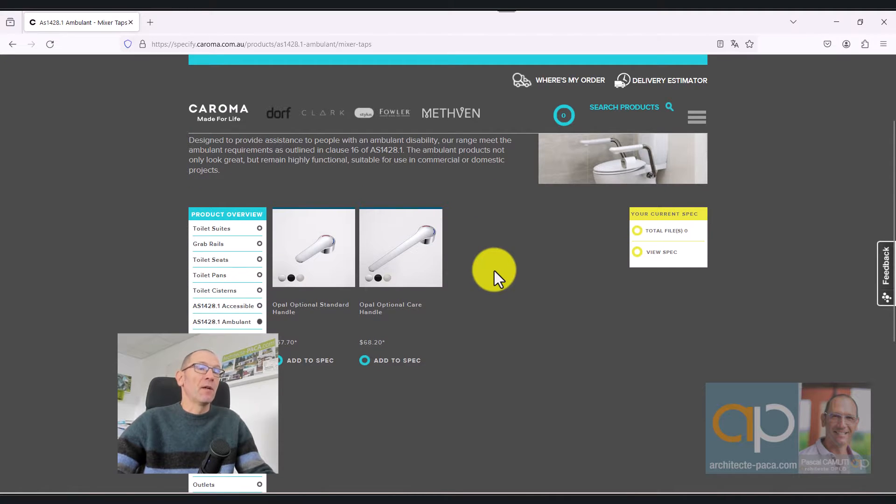
{"action": "scroll", "coordinate": [494, 271], "scroll_direction": "up", "scroll_amount": 2}
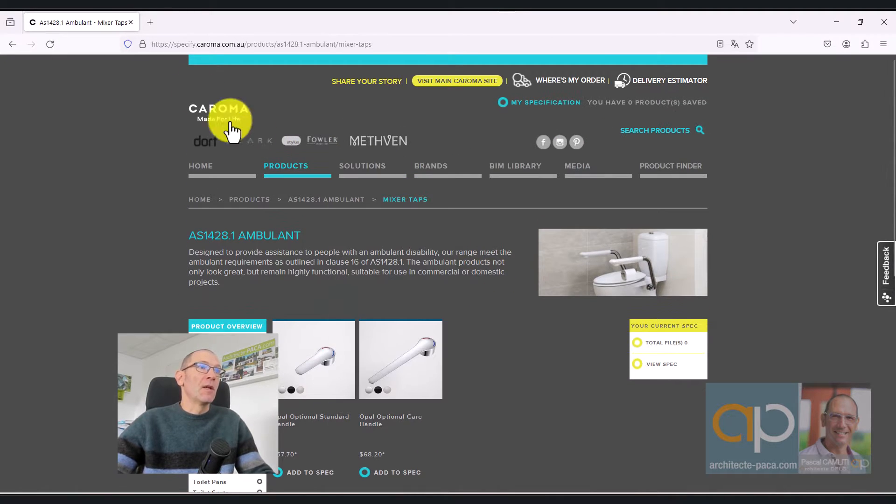
Step: Go back to the BIM Library page, try the OBJ library format and set it to RFA
{"action": "left_click", "coordinate": [11, 44]}
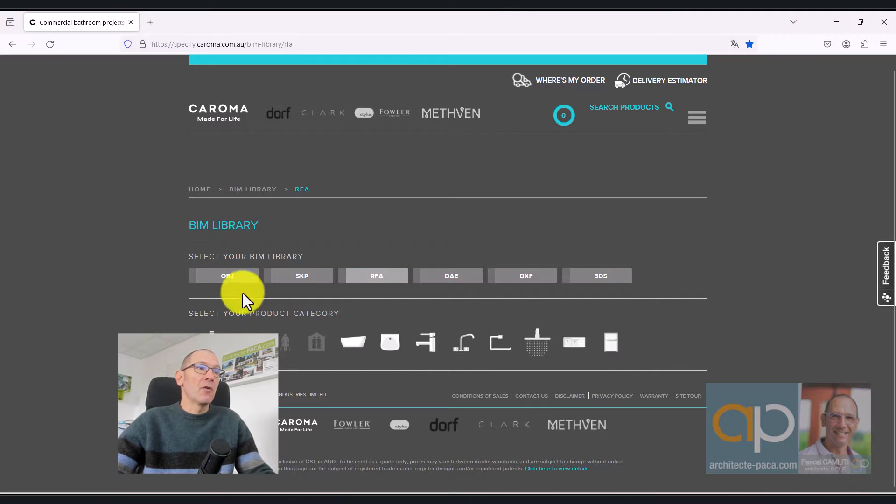
{"action": "left_click", "coordinate": [233, 278]}
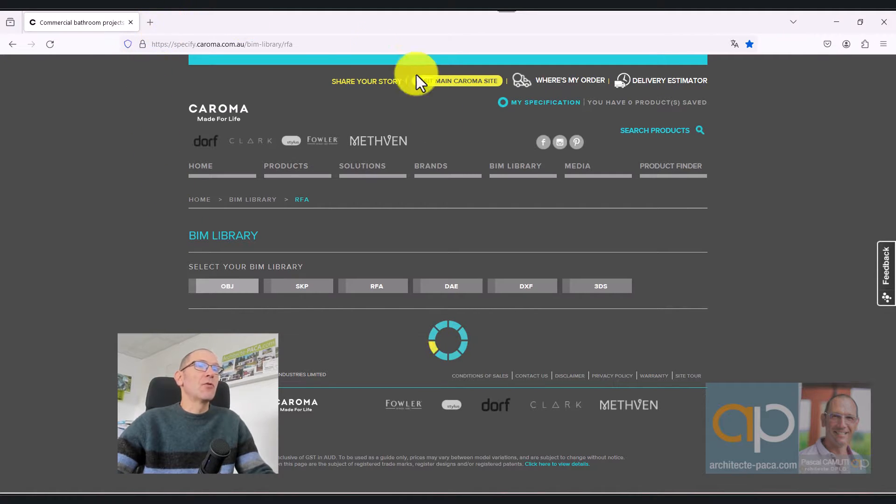
{"action": "left_click", "coordinate": [373, 286]}
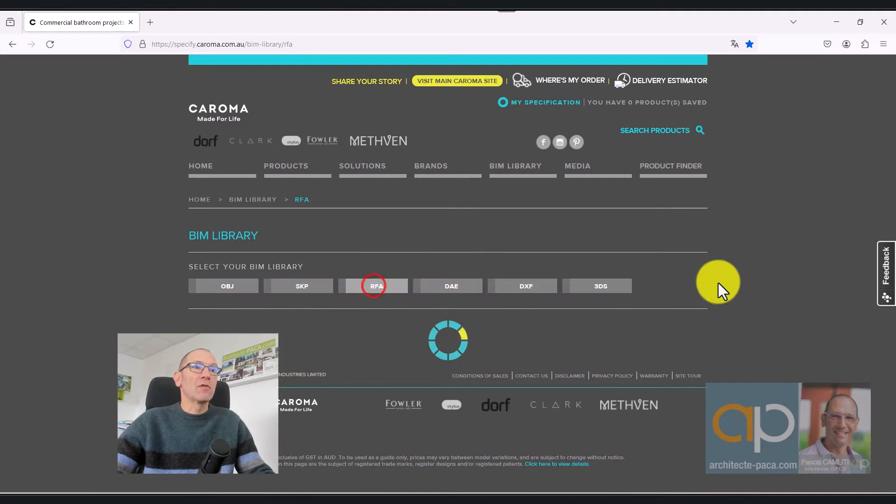
Step: Open the Leda Invisi Series II Urinal Suite product page from the Leda range in the Urinals category
{"action": "mouse_move", "coordinate": [322, 172]}
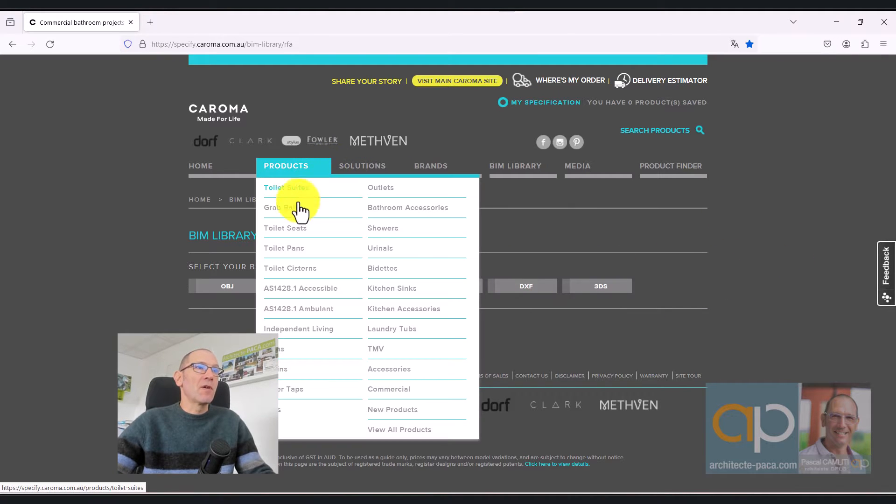
{"action": "left_click", "coordinate": [384, 243]}
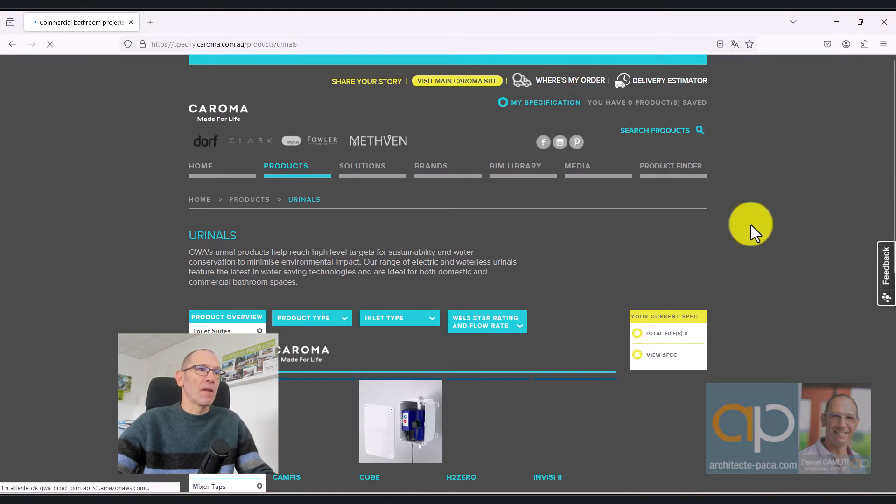
{"action": "scroll", "coordinate": [751, 225], "scroll_direction": "down", "scroll_amount": 2}
{"action": "scroll", "coordinate": [752, 225], "scroll_direction": "down", "scroll_amount": 3}
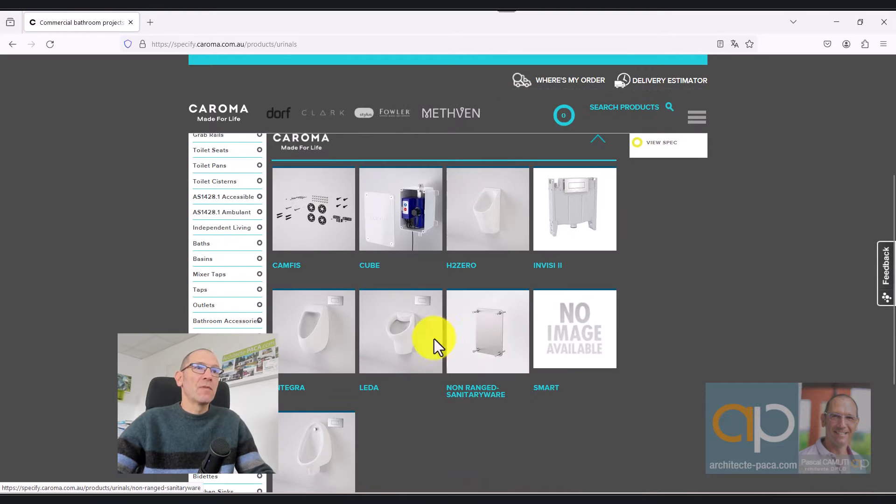
{"action": "left_click", "coordinate": [398, 342]}
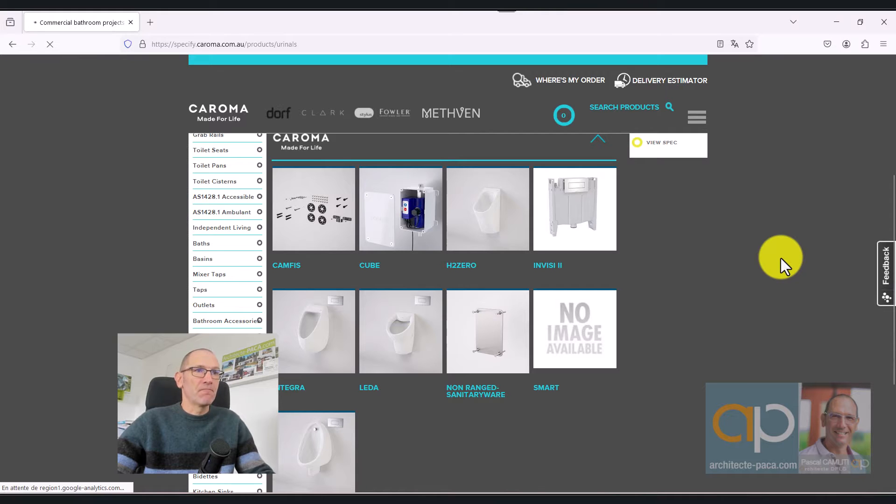
{"action": "scroll", "coordinate": [780, 258], "scroll_direction": "down", "scroll_amount": 3}
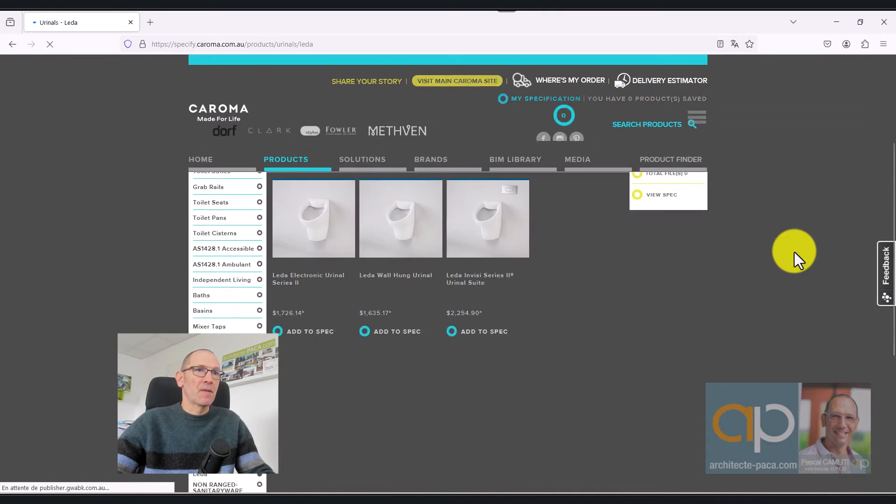
{"action": "left_click", "coordinate": [489, 231]}
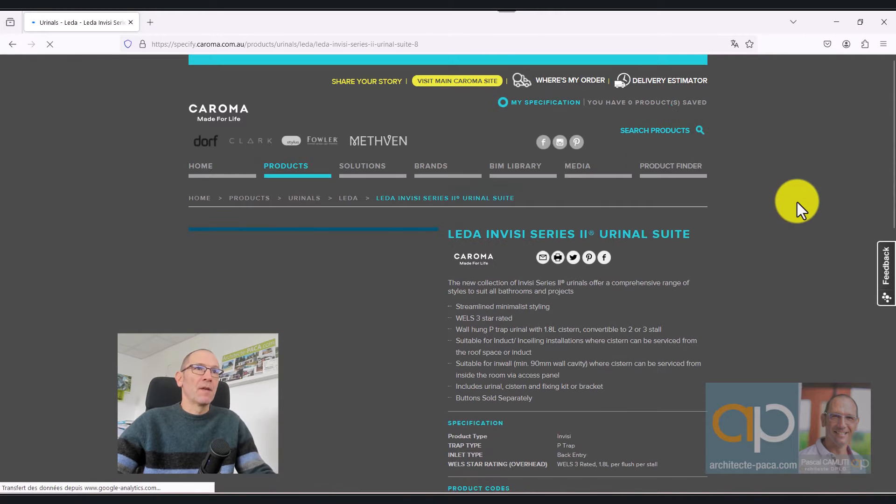
Step: Download the urinal suite's RFA file from its technical downloads and look over the rest of the product page
{"action": "scroll", "coordinate": [797, 203], "scroll_direction": "down", "scroll_amount": 5}
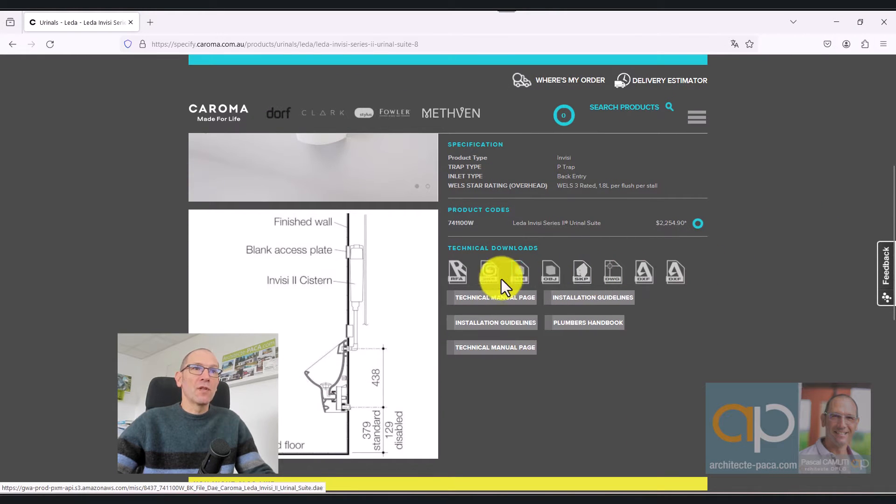
{"action": "left_click", "coordinate": [457, 279]}
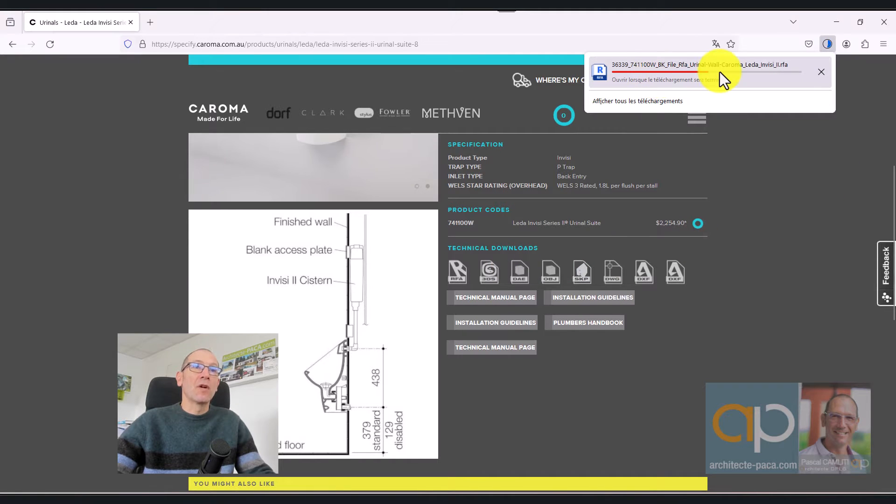
{"action": "left_click", "coordinate": [765, 301]}
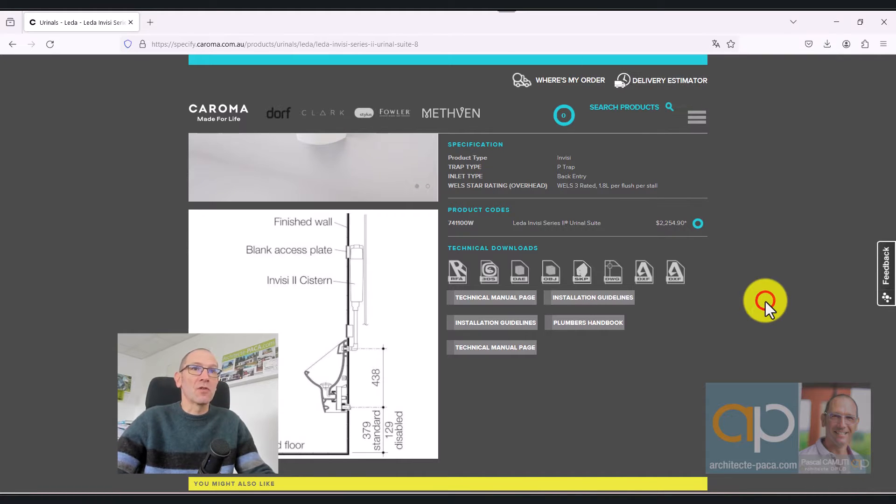
{"action": "scroll", "coordinate": [741, 300], "scroll_direction": "down", "scroll_amount": 3}
{"action": "scroll", "coordinate": [741, 300], "scroll_direction": "up", "scroll_amount": 7}
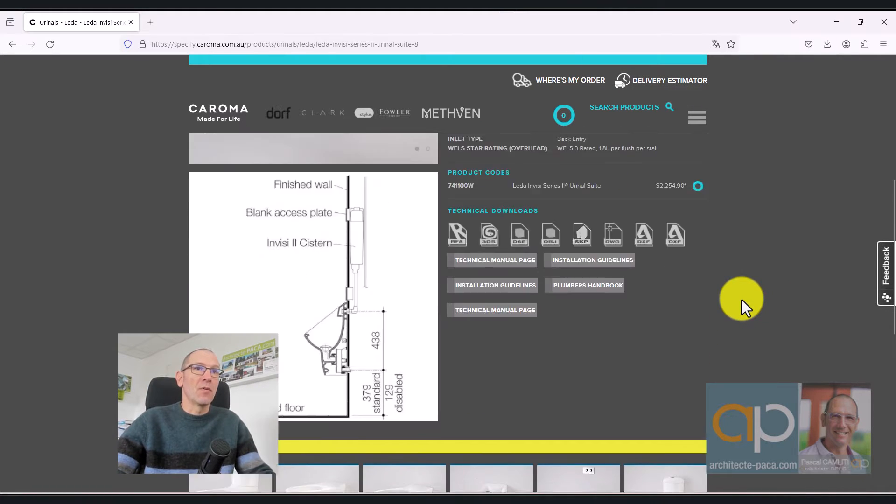
Step: Switch back to Revit, open the 3D view of the Siphon-parametrique family and examine the trap from several angles
{"action": "left_click", "coordinate": [839, 26]}
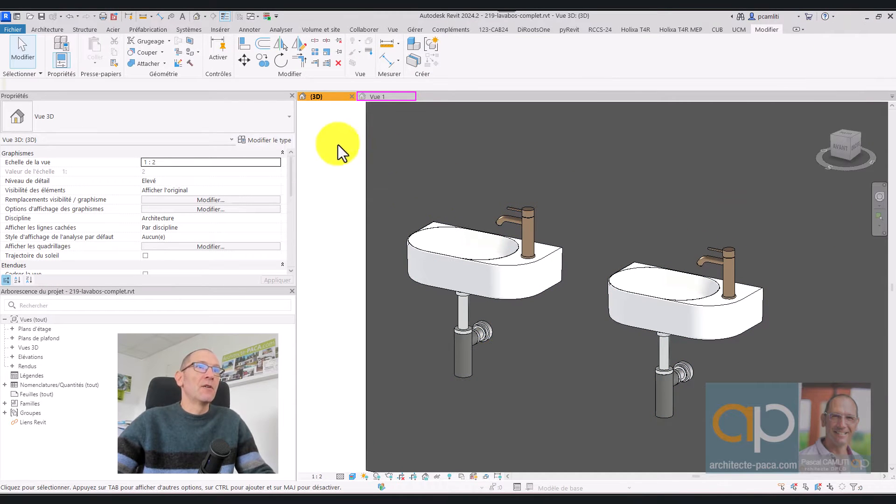
{"action": "left_click", "coordinate": [402, 99]}
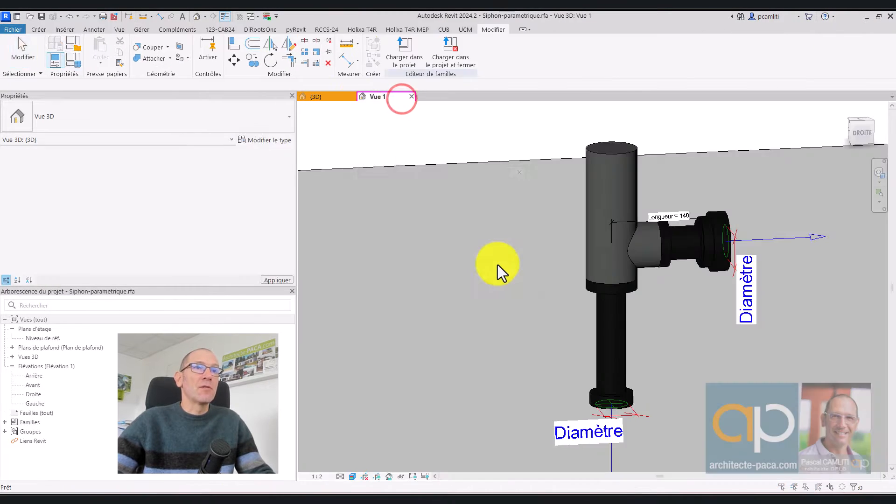
{"action": "left_click", "coordinate": [534, 168]}
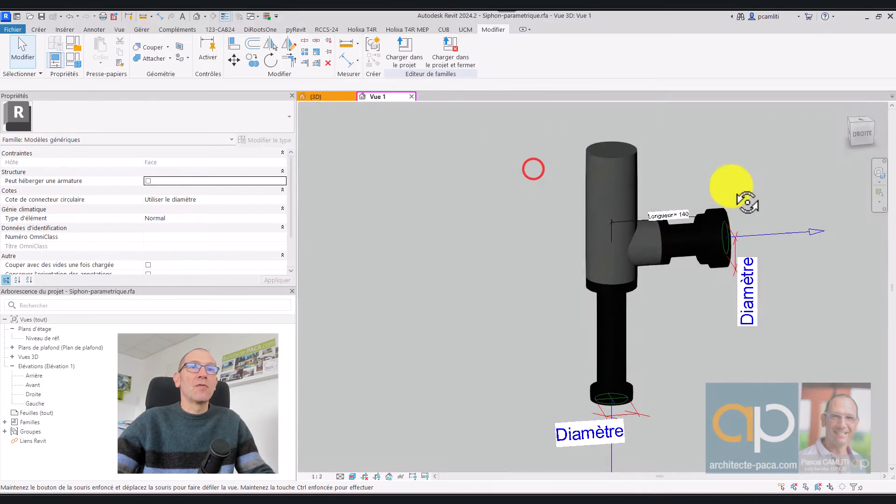
{"action": "middle_click_drag", "start_coordinate": [744, 200], "coordinate": [715, 206], "text": "shift"}
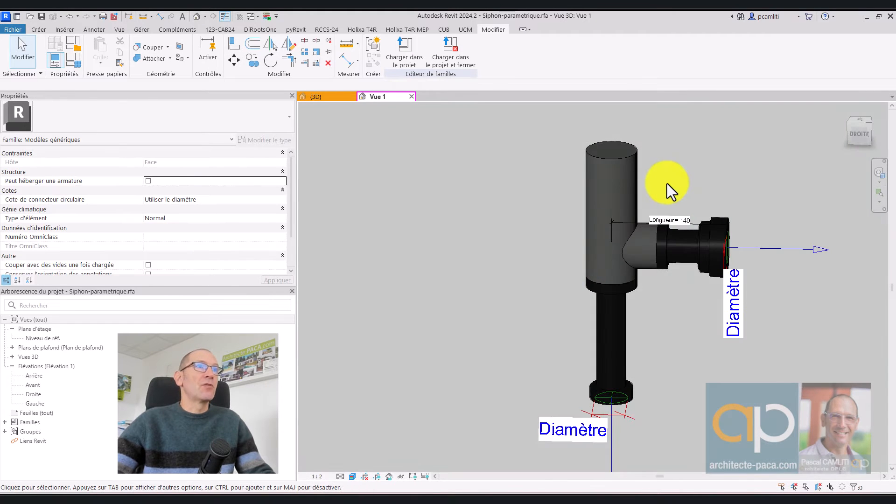
{"action": "scroll", "coordinate": [667, 183], "scroll_direction": "down", "scroll_amount": 4}
{"action": "middle_click_drag", "start_coordinate": [668, 183], "coordinate": [670, 217], "text": "shift"}
{"action": "scroll", "coordinate": [652, 195], "scroll_direction": "up", "scroll_amount": 1}
{"action": "scroll", "coordinate": [651, 194], "scroll_direction": "up", "scroll_amount": 1}
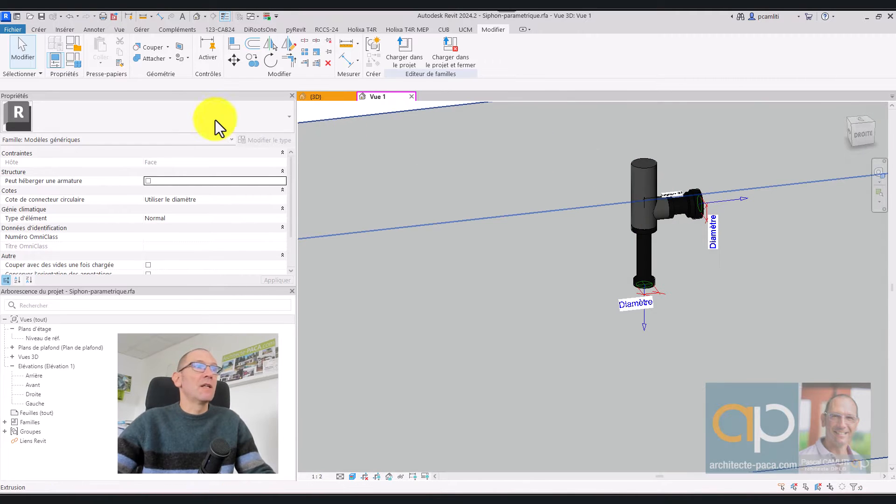
Step: Create a new family from the template Modèle générique métrique (face).rft
{"action": "left_click", "coordinate": [19, 30]}
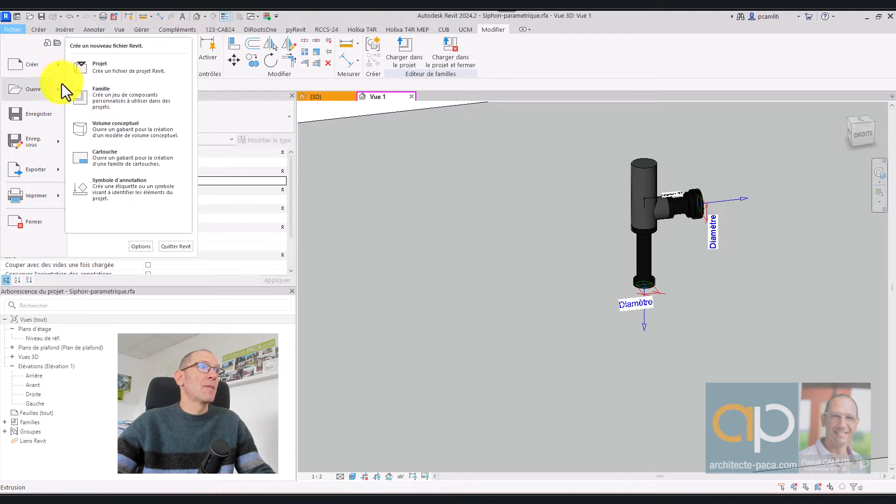
{"action": "left_click", "coordinate": [111, 98]}
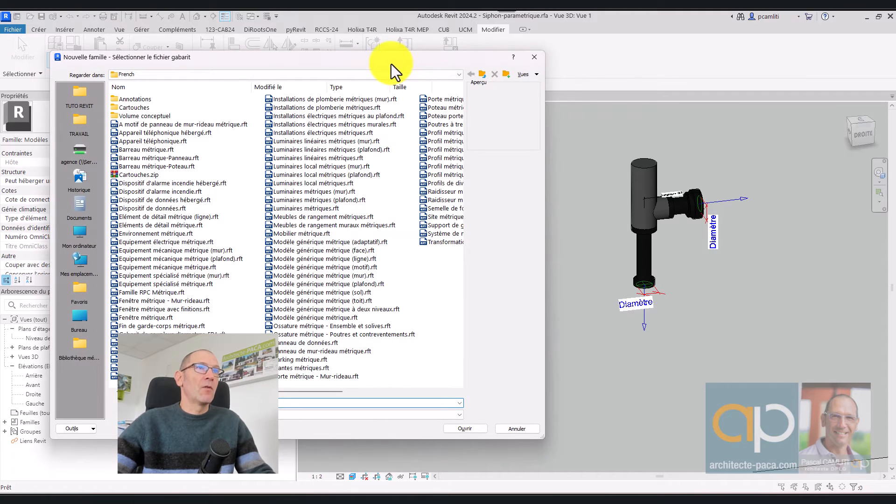
{"action": "left_click_drag", "start_coordinate": [391, 64], "coordinate": [624, 41]}
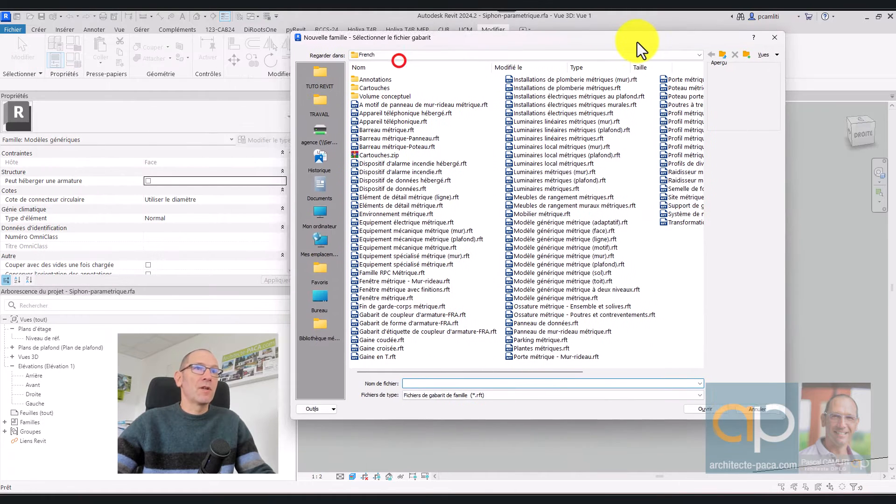
{"action": "left_click", "coordinate": [594, 228]}
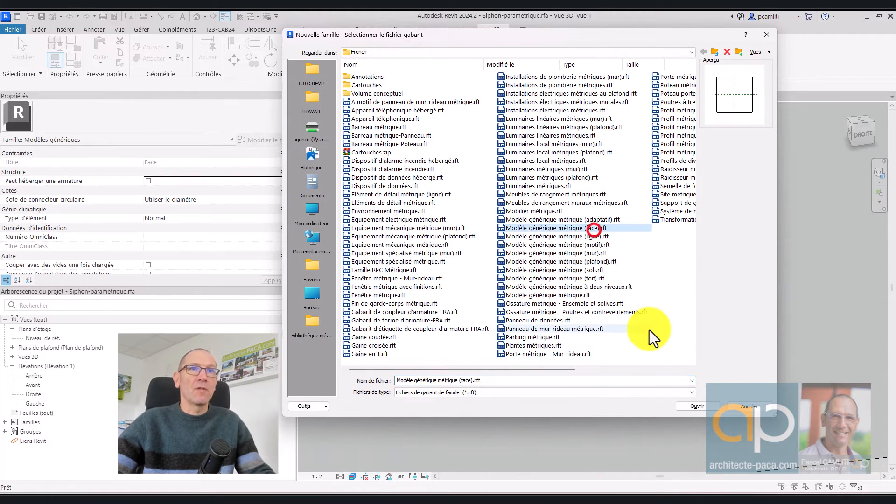
{"action": "left_click", "coordinate": [698, 406]}
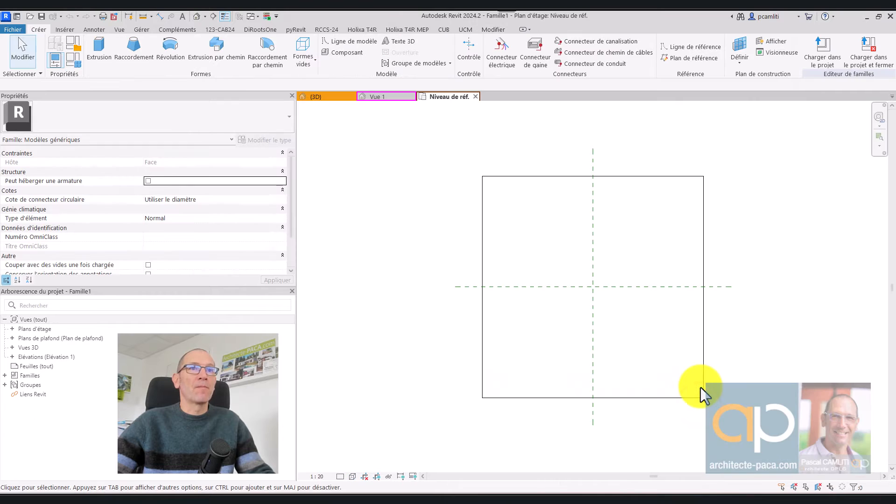
Step: Start a CAD import into the new family and browse to the 219 - Lavabos folder under TUTO REVIT
{"action": "left_click", "coordinate": [65, 30]}
{"action": "left_click", "coordinate": [347, 51]}
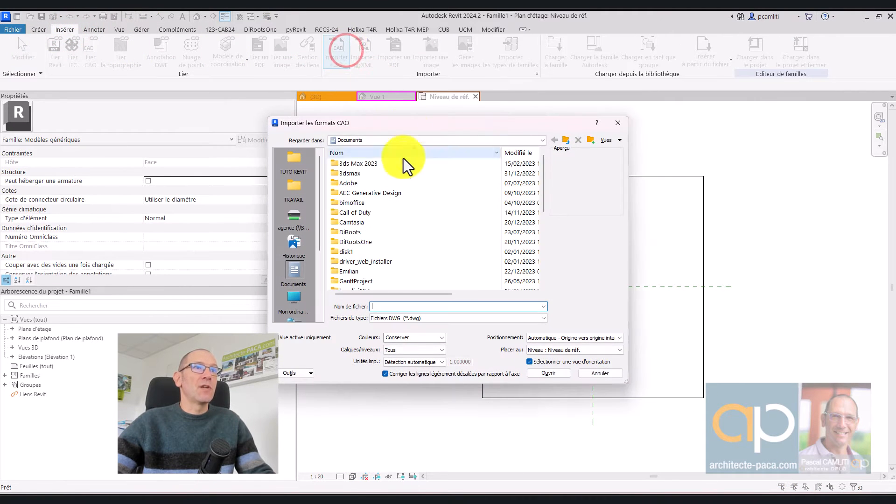
{"action": "left_click", "coordinate": [293, 172]}
{"action": "scroll", "coordinate": [382, 240], "scroll_direction": "down", "scroll_amount": 10}
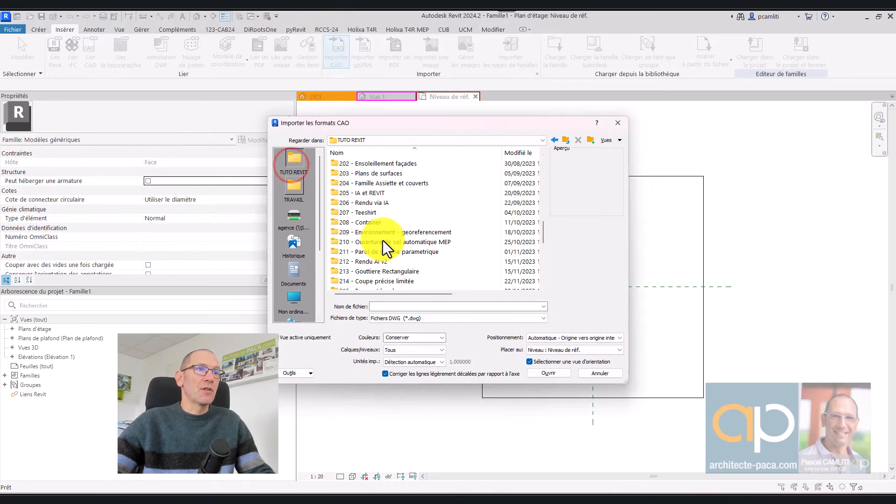
{"action": "scroll", "coordinate": [359, 224], "scroll_direction": "up", "scroll_amount": 2}
{"action": "double_click", "coordinate": [360, 224]}
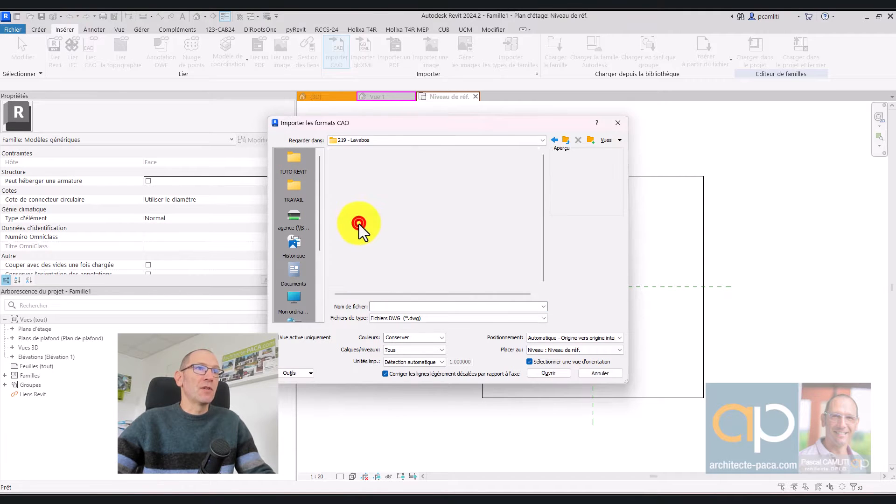
Step: Import the Eco_Bottle_Trap OBJ file at the reference level, with millimetre as the file unit
{"action": "left_click", "coordinate": [434, 319]}
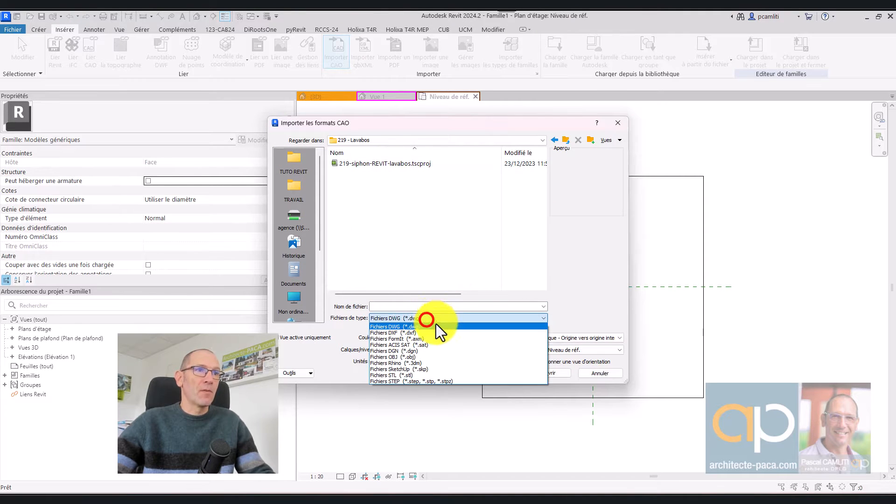
{"action": "left_click", "coordinate": [425, 357]}
{"action": "left_click", "coordinate": [377, 173]}
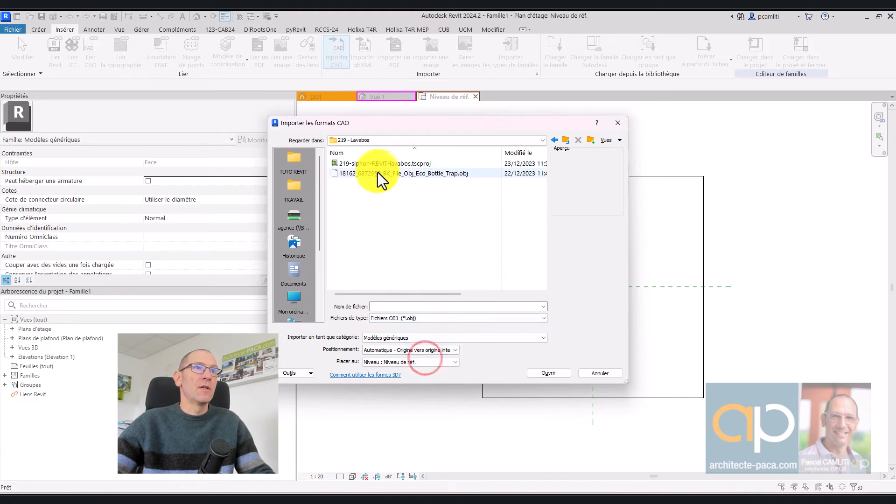
{"action": "left_click", "coordinate": [548, 373]}
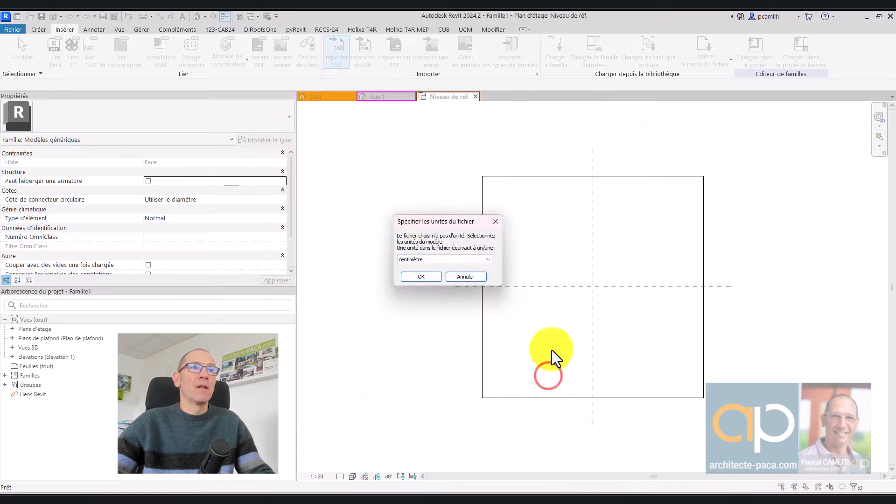
{"action": "left_click", "coordinate": [432, 259]}
{"action": "left_click", "coordinate": [425, 299]}
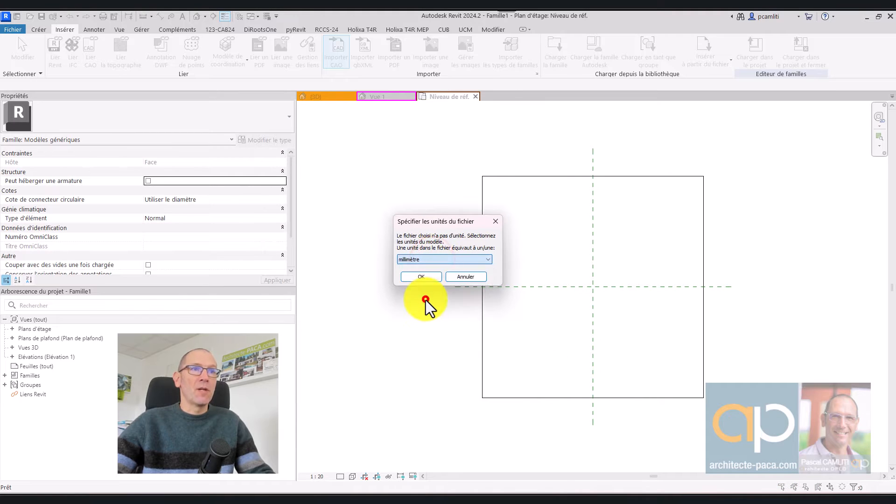
{"action": "left_click", "coordinate": [427, 277]}
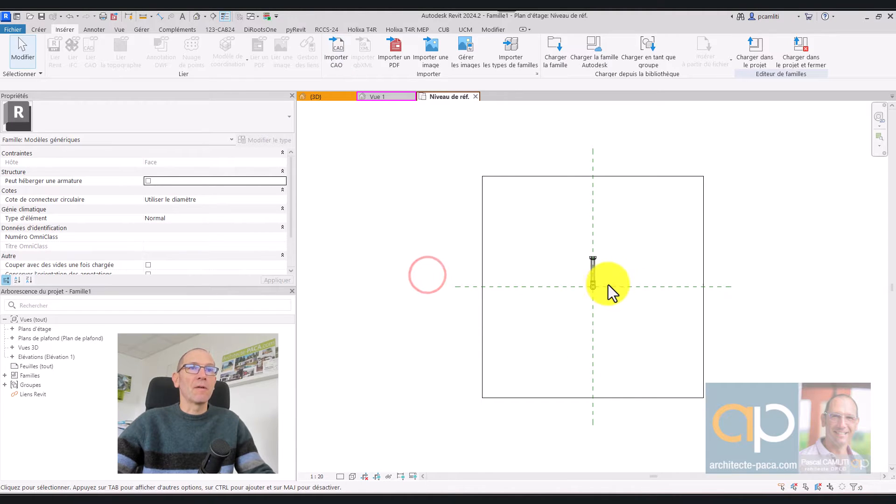
Step: Open the family's default 3D view and select the imported trap to examine it up close
{"action": "key", "text": "3"}
{"action": "key", "text": "d"}
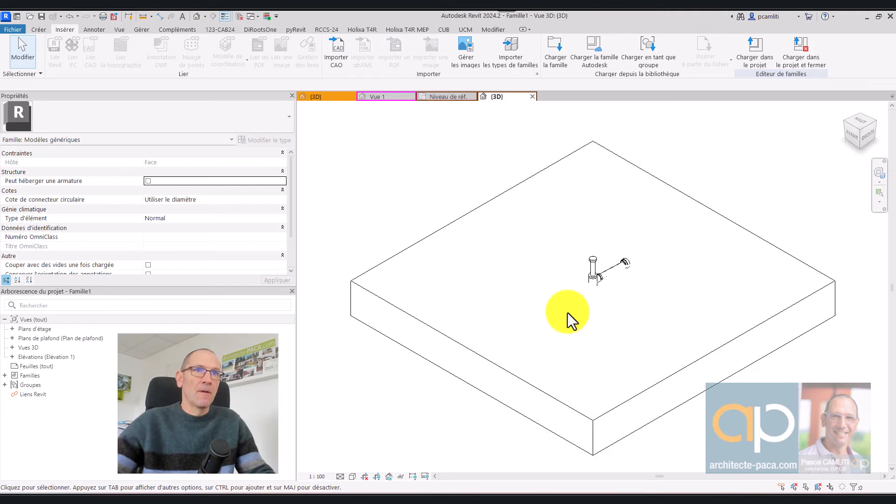
{"action": "middle_click_drag", "start_coordinate": [595, 296], "coordinate": [524, 253], "text": "shift"}
{"action": "left_click", "coordinate": [610, 280]}
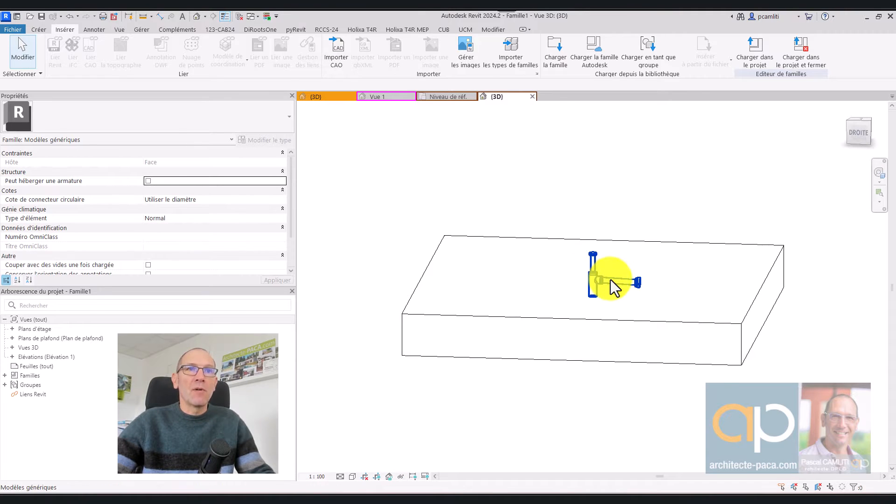
{"action": "mouse_move", "coordinate": [610, 280]}
{"action": "middle_mouse_down", "text": "shift"}
{"action": "mouse_move", "coordinate": [677, 248]}
{"action": "mouse_move", "coordinate": [680, 314]}
{"action": "mouse_move", "coordinate": [616, 285]}
{"action": "middle_mouse_up", "text": "shift"}
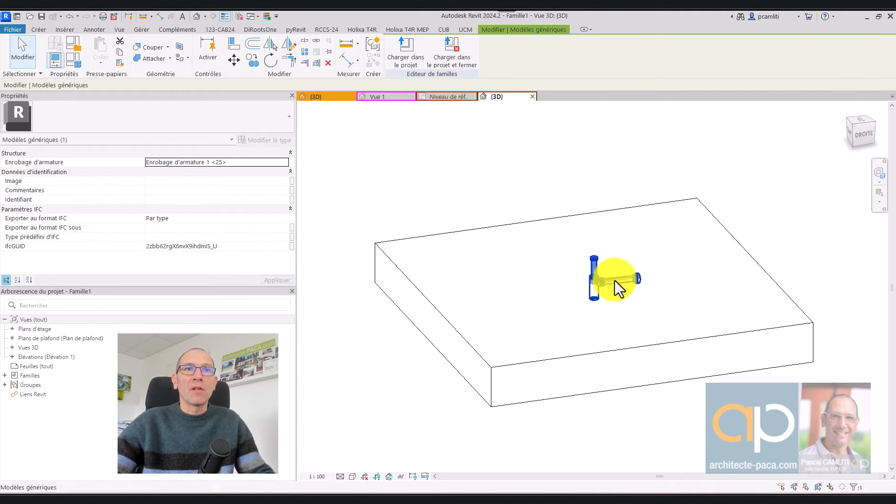
{"action": "scroll", "coordinate": [593, 259], "scroll_direction": "up", "scroll_amount": 5}
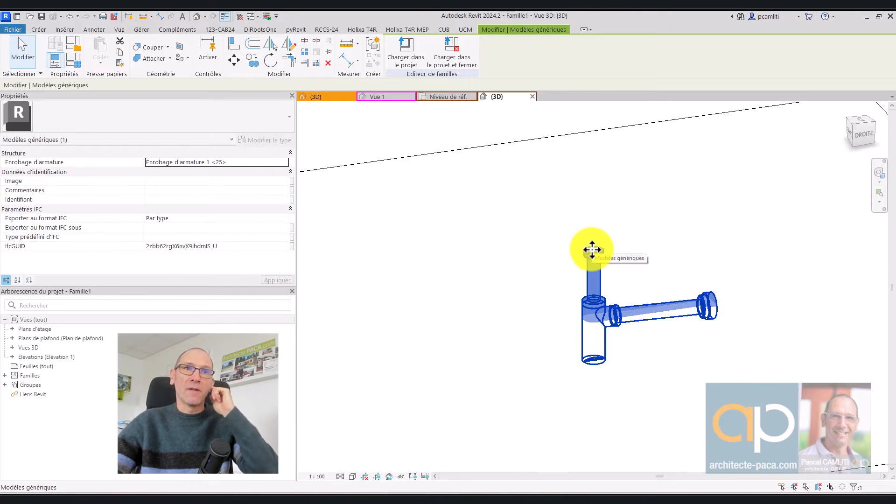
Step: Rotate the imported trap 180° in the Arrière elevation so that its vertical inlet pipe points downwards
{"action": "scroll", "coordinate": [591, 252], "scroll_direction": "up", "scroll_amount": 2}
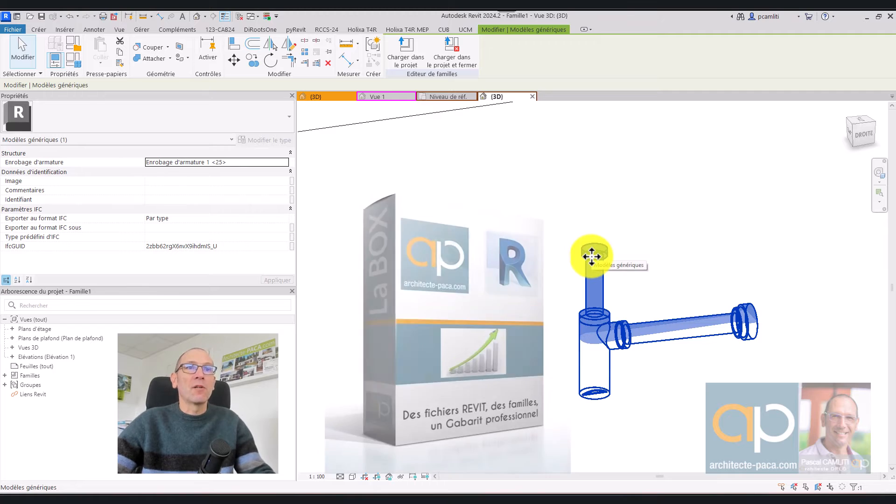
{"action": "mouse_move", "coordinate": [594, 256]}
{"action": "middle_mouse_down", "text": "shift"}
{"action": "mouse_move", "coordinate": [628, 232]}
{"action": "mouse_move", "coordinate": [608, 254]}
{"action": "middle_mouse_up", "text": "shift"}
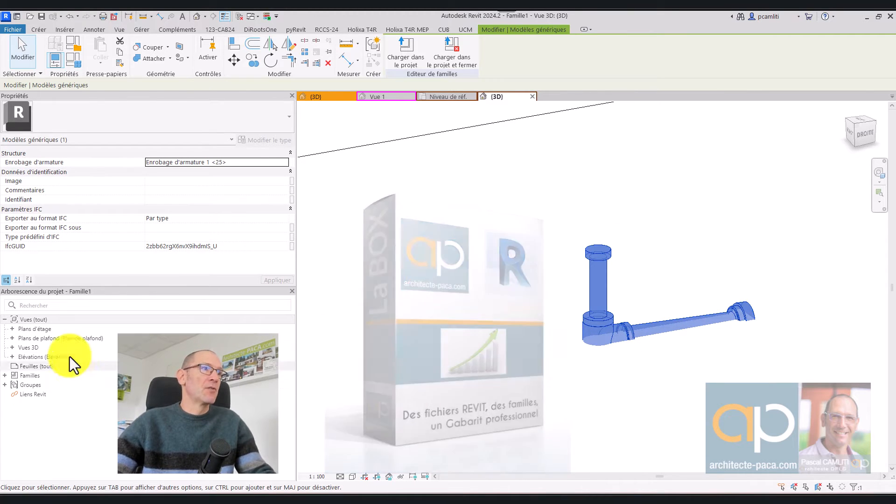
{"action": "double_click", "coordinate": [63, 330]}
{"action": "double_click", "coordinate": [62, 366]}
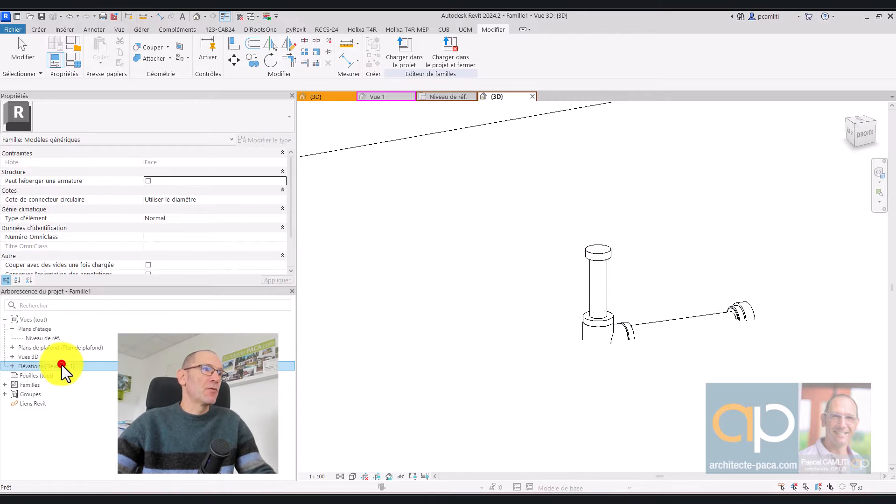
{"action": "double_click", "coordinate": [70, 376]}
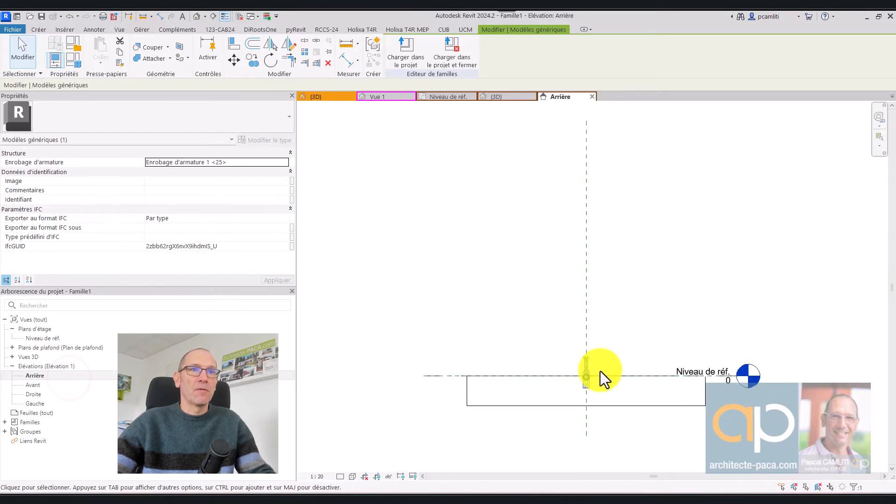
{"action": "scroll", "coordinate": [600, 371], "scroll_direction": "up", "scroll_amount": 4}
{"action": "middle_click_drag", "start_coordinate": [600, 371], "coordinate": [522, 313]}
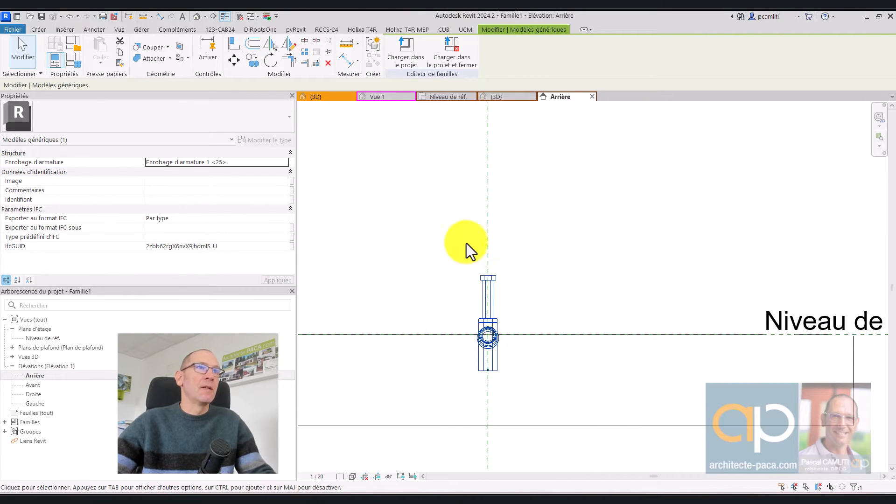
{"action": "left_click", "coordinate": [271, 61]}
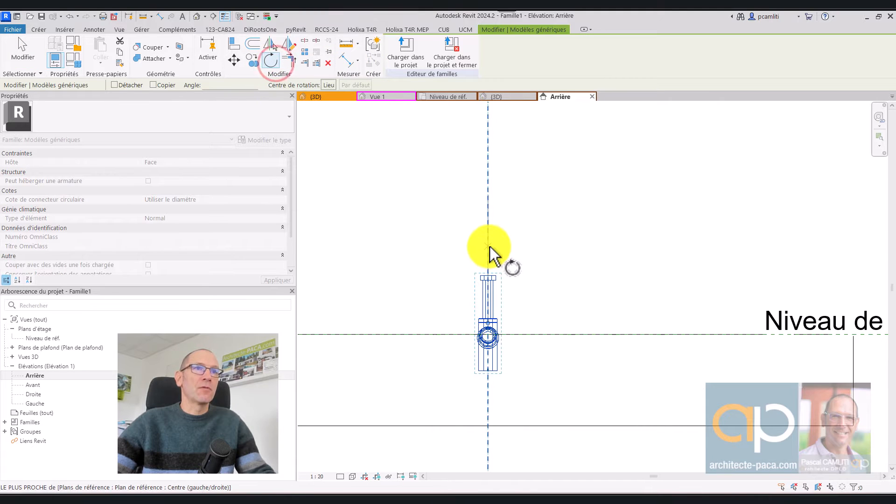
{"action": "left_click", "coordinate": [489, 246]}
{"action": "left_click", "coordinate": [488, 422]}
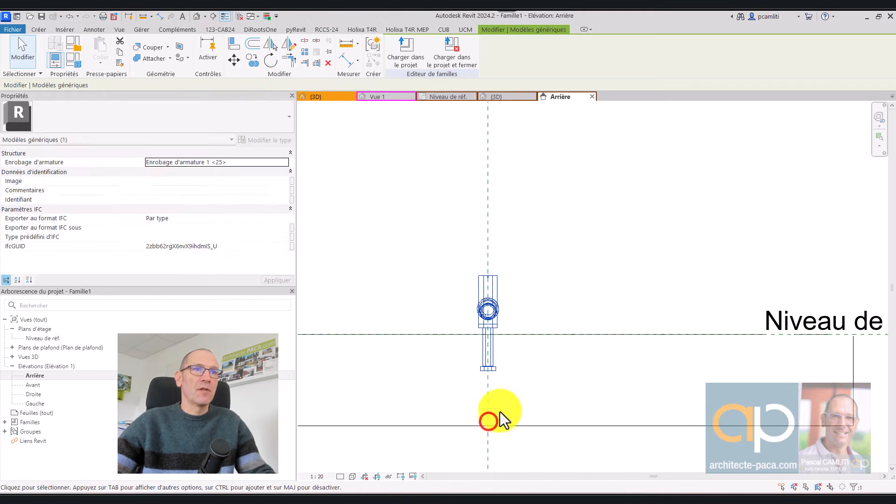
Step: Move the trap vertically along the centre reference plane so the end of its inlet collar sits on the reference level
{"action": "left_click", "coordinate": [234, 61]}
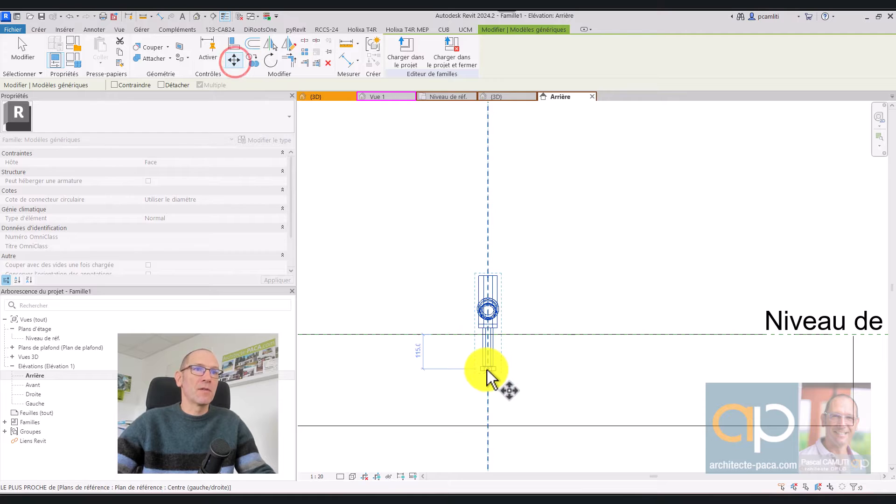
{"action": "scroll", "coordinate": [487, 372], "scroll_direction": "up", "scroll_amount": 10}
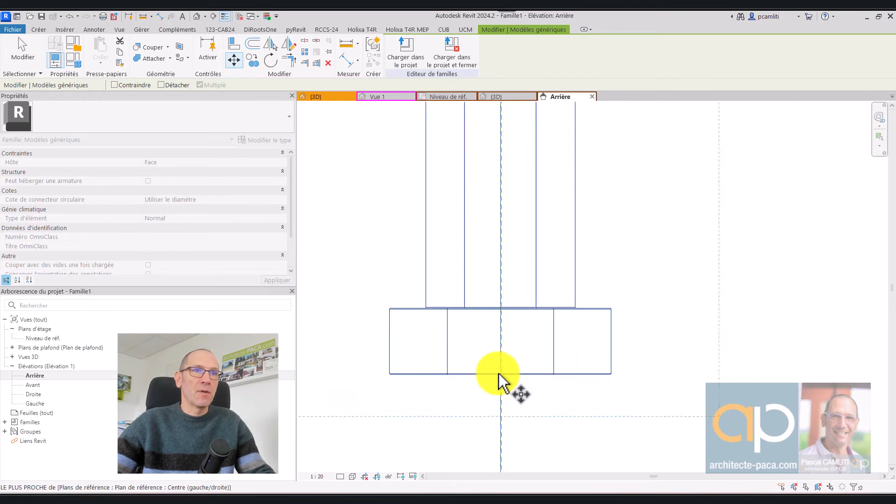
{"action": "scroll", "coordinate": [501, 376], "scroll_direction": "up", "scroll_amount": 4}
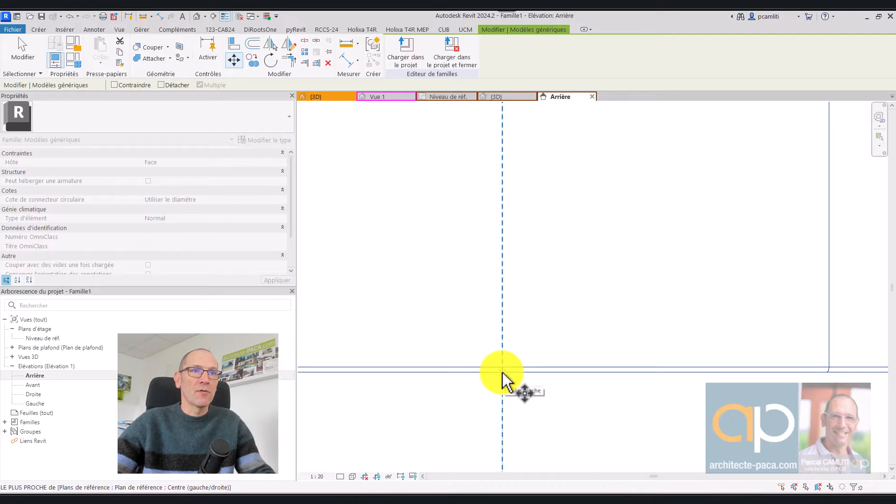
{"action": "left_click", "coordinate": [503, 372]}
{"action": "scroll", "coordinate": [510, 345], "scroll_direction": "down", "scroll_amount": 8}
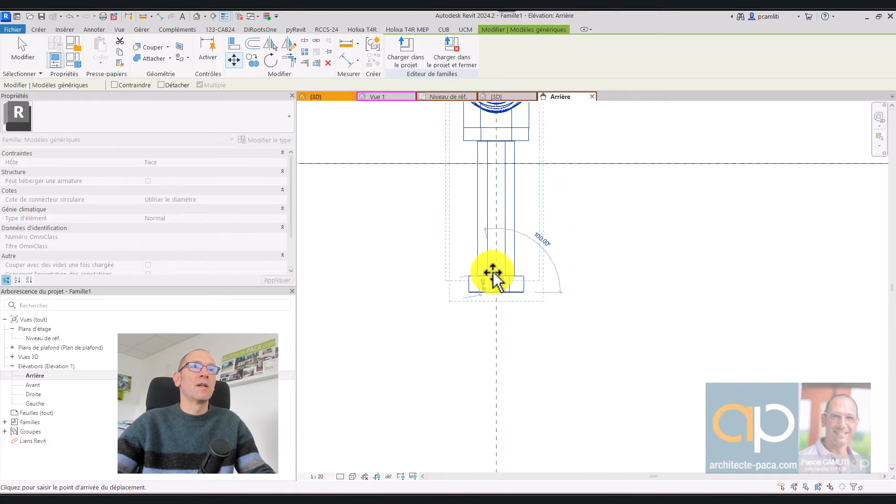
{"action": "left_click", "coordinate": [494, 209]}
{"action": "left_click", "coordinate": [615, 204]}
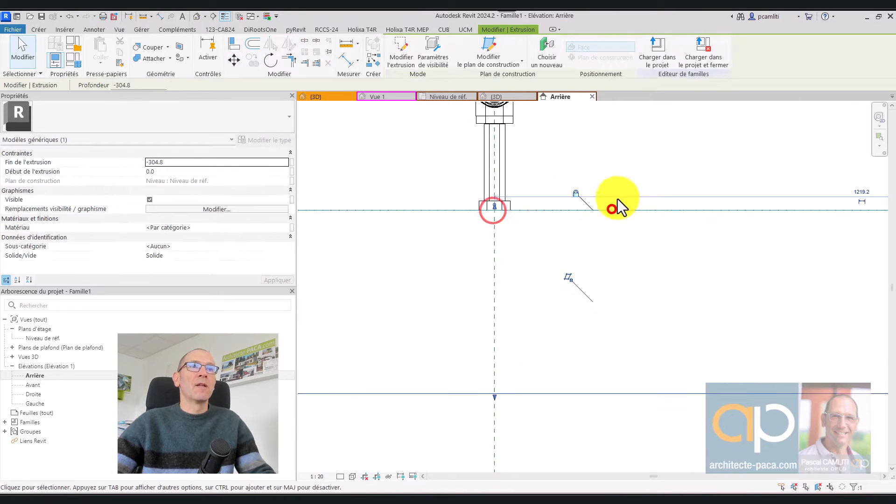
{"action": "scroll", "coordinate": [617, 198], "scroll_direction": "down", "scroll_amount": 3}
{"action": "left_click", "coordinate": [649, 154]}
Step: Examine the inverted trap in the 3D view, checking the inlet collar, the body and the horizontal outlet pipe
{"action": "key", "text": "ctrl+Tab"}
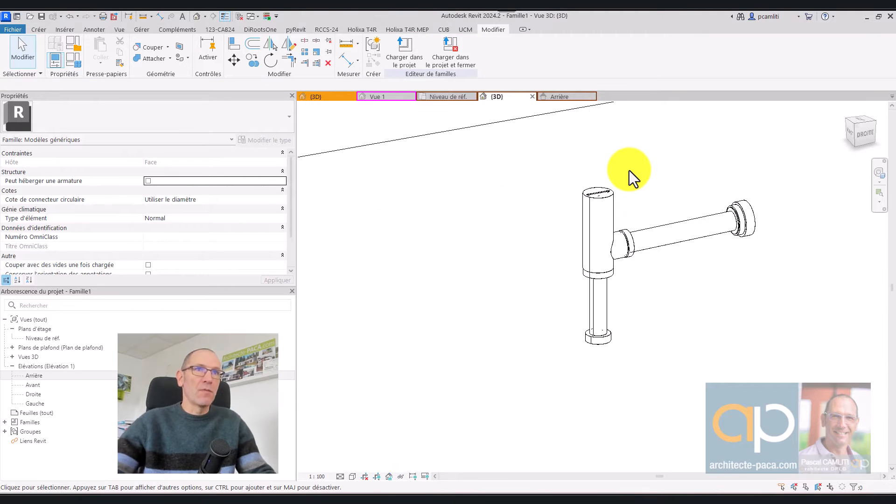
{"action": "middle_click_drag", "start_coordinate": [649, 181], "coordinate": [644, 213], "text": "shift"}
{"action": "left_click", "coordinate": [644, 212]}
{"action": "middle_click_drag", "start_coordinate": [589, 169], "coordinate": [547, 225]}
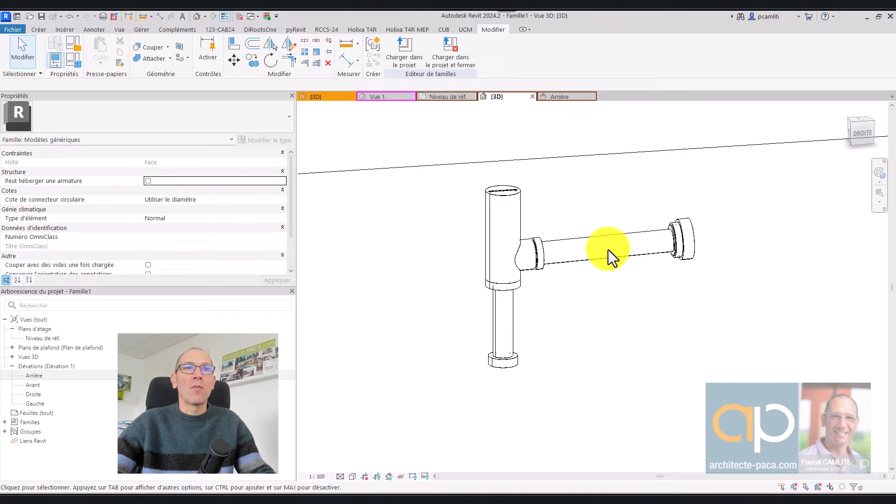
{"action": "left_click", "coordinate": [672, 238]}
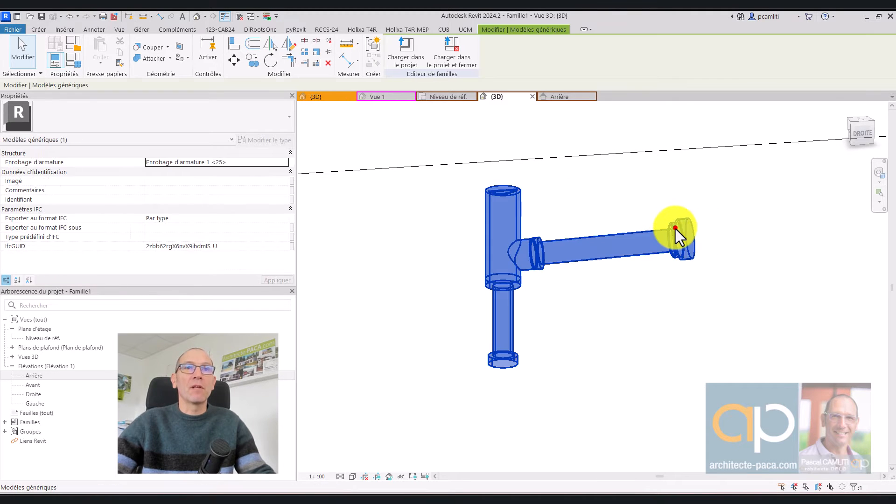
{"action": "middle_click_drag", "start_coordinate": [680, 234], "coordinate": [594, 236], "text": "shift"}
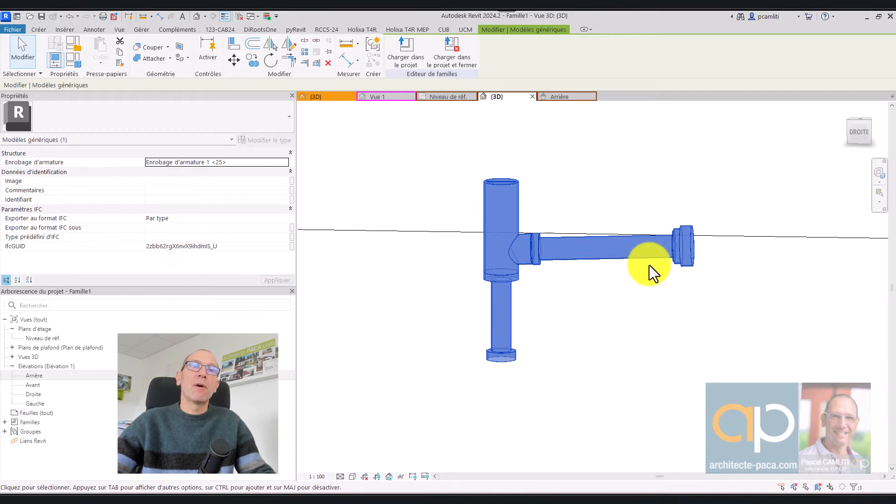
{"action": "middle_click_drag", "start_coordinate": [680, 231], "coordinate": [653, 201], "text": "shift"}
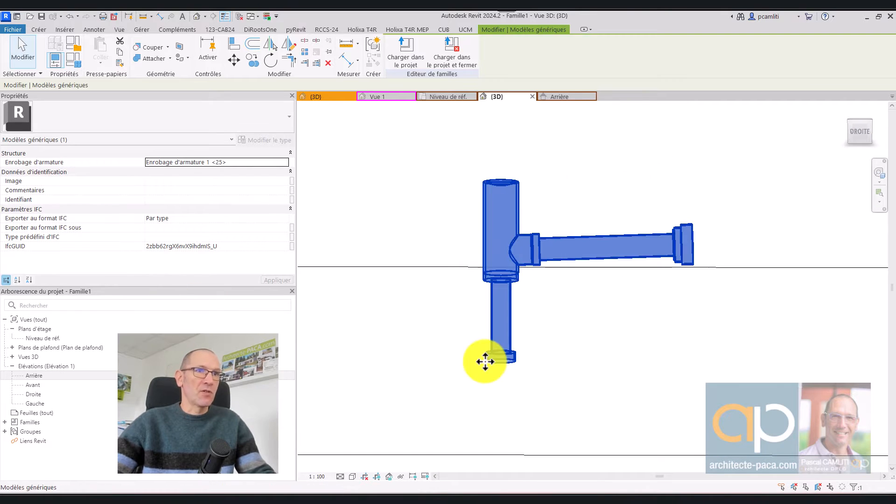
{"action": "left_click", "coordinate": [569, 209]}
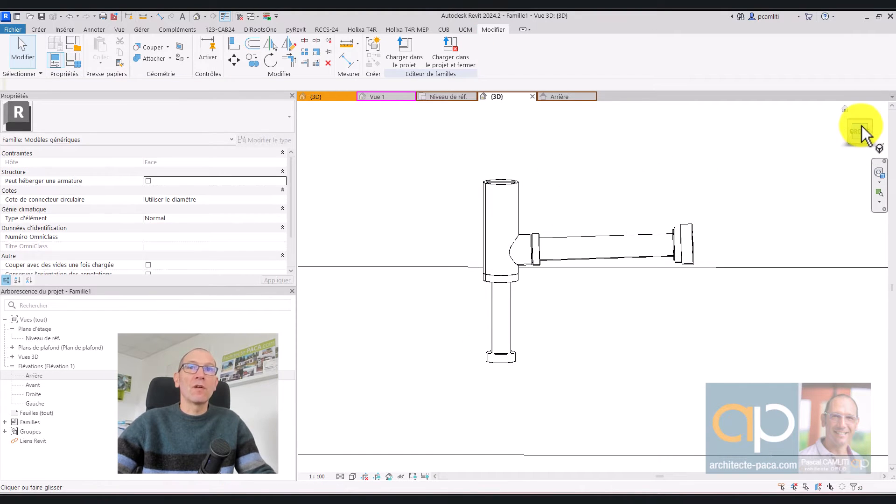
Step: Start an extrusion in the Niveau de réf. plan and sketch a 31.2 mm radius circle over the trap body's outer edge
{"action": "left_click", "coordinate": [163, 334]}
{"action": "double_click", "coordinate": [48, 337]}
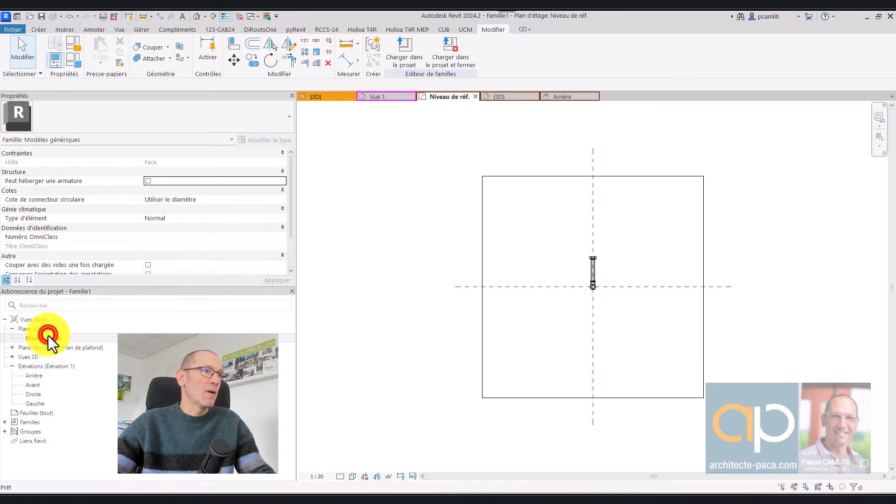
{"action": "scroll", "coordinate": [620, 290], "scroll_direction": "up", "scroll_amount": 3}
{"action": "scroll", "coordinate": [554, 278], "scroll_direction": "up", "scroll_amount": 6}
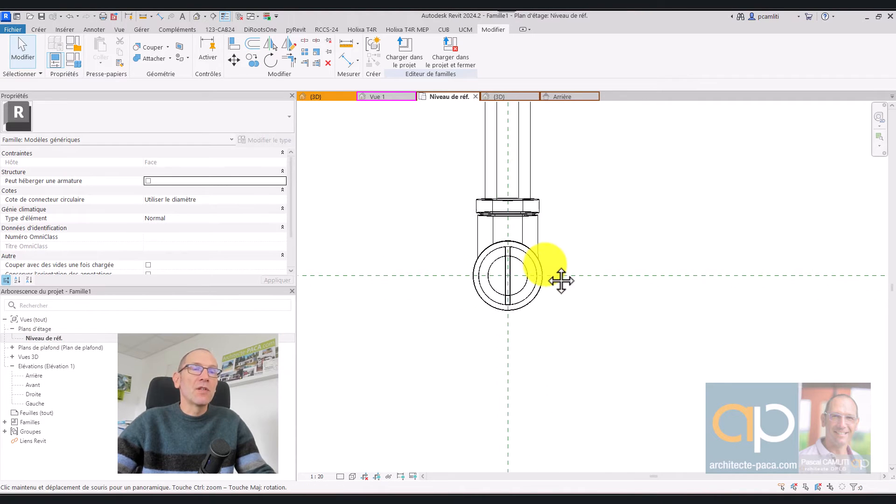
{"action": "left_click", "coordinate": [41, 30]}
{"action": "left_click", "coordinate": [100, 47]}
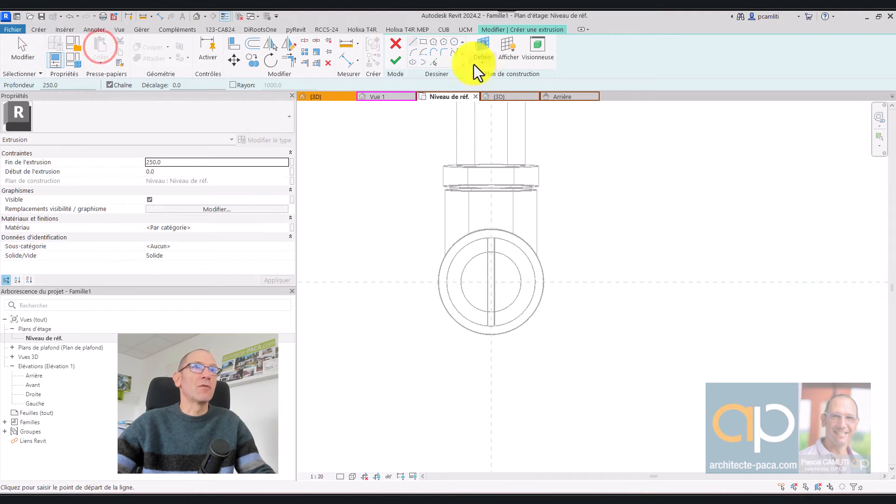
{"action": "left_click", "coordinate": [456, 41]}
{"action": "scroll", "coordinate": [495, 284], "scroll_direction": "up", "scroll_amount": 5}
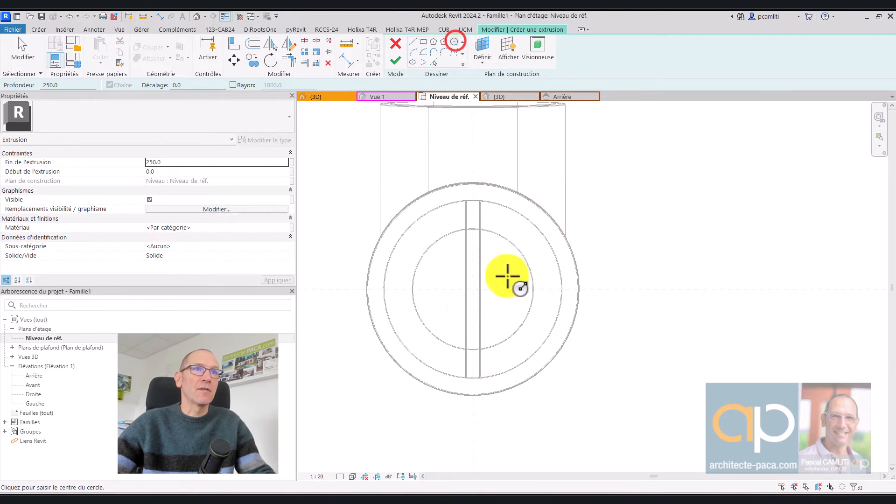
{"action": "left_click", "coordinate": [474, 284]}
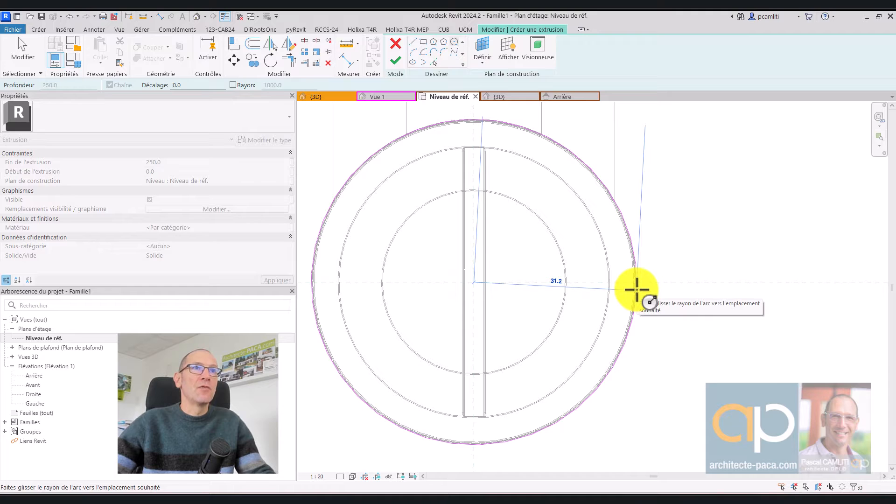
{"action": "left_click", "coordinate": [637, 290]}
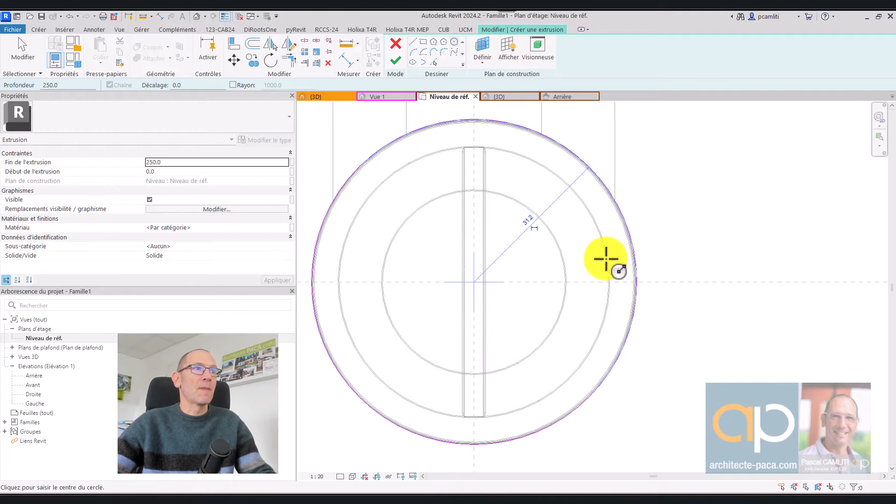
{"action": "key", "text": "Escape"}
Step: Finish the circular extrusion and stretch its upper end to the top of the trap body, at 318.3 mm
{"action": "key", "text": "ctrl+Tab"}
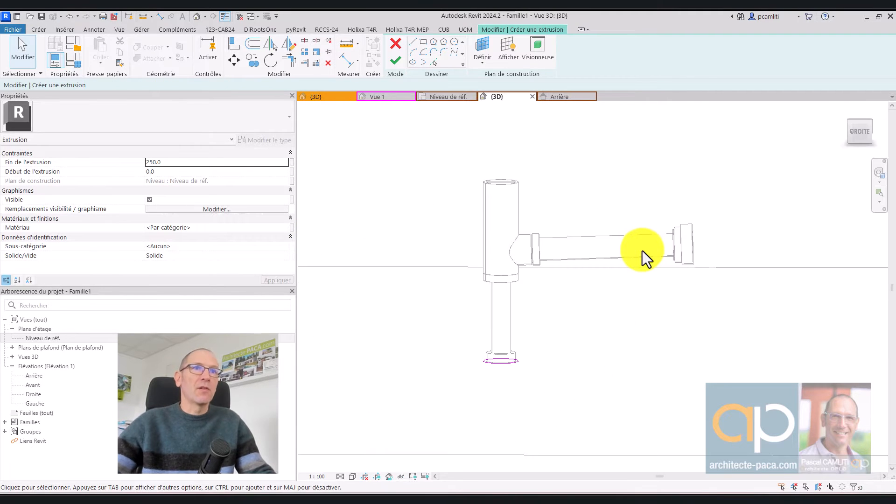
{"action": "scroll", "coordinate": [518, 355], "scroll_direction": "up", "scroll_amount": 2}
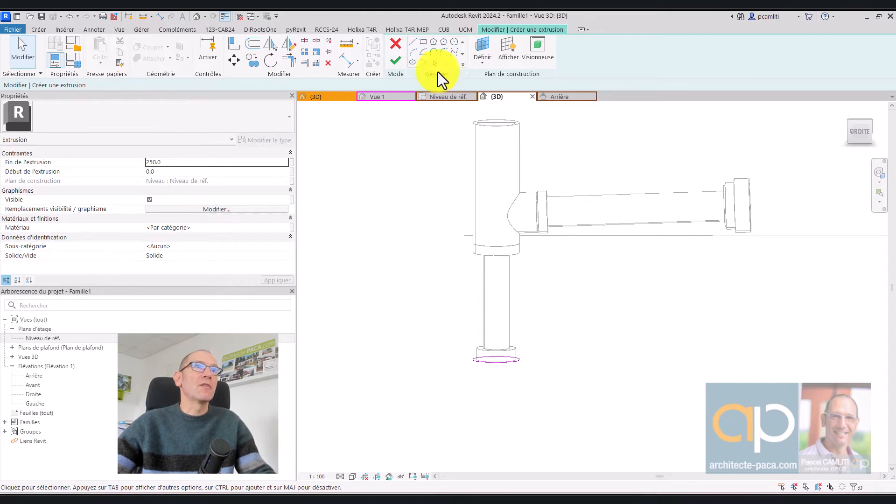
{"action": "left_click", "coordinate": [401, 60]}
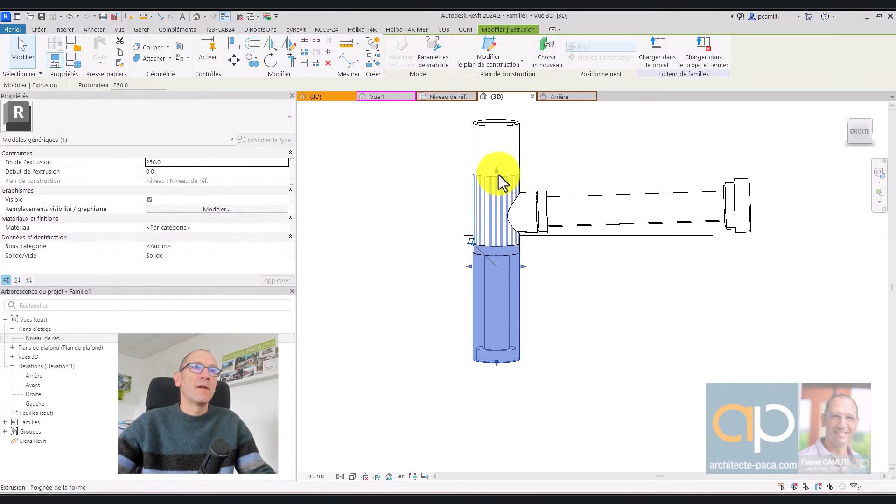
{"action": "left_click_drag", "start_coordinate": [498, 173], "coordinate": [498, 121]}
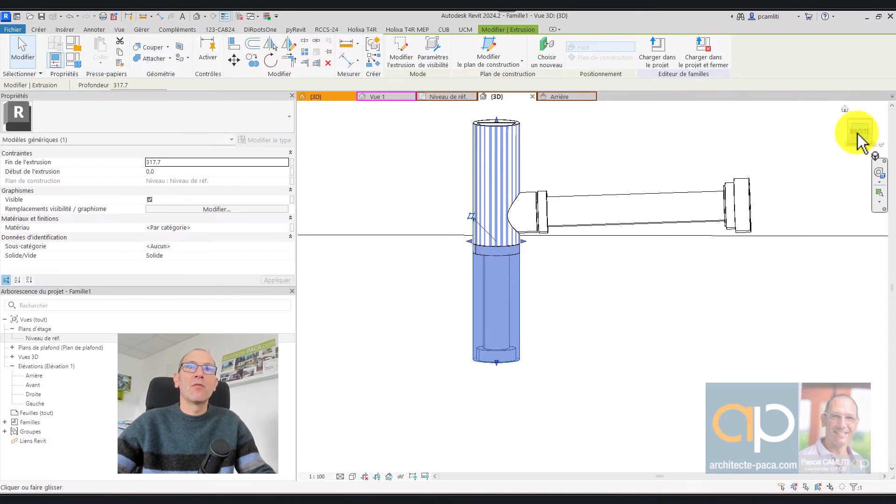
{"action": "left_click", "coordinate": [857, 133]}
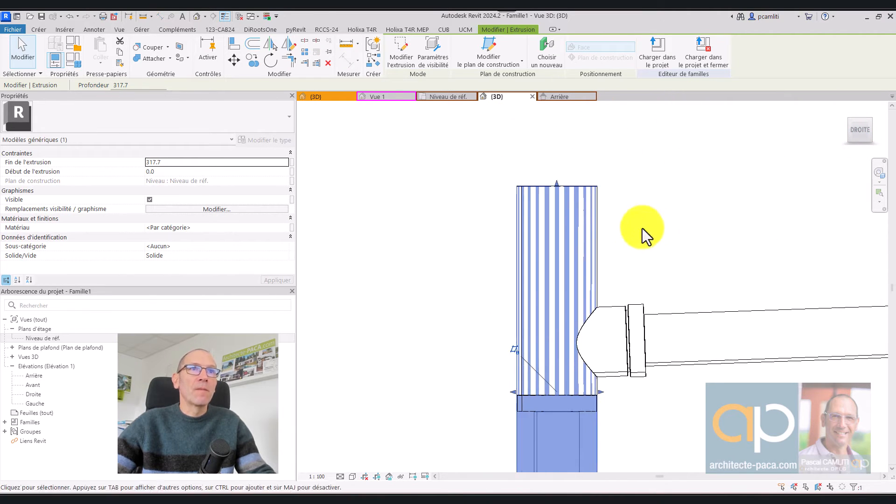
{"action": "scroll", "coordinate": [516, 173], "scroll_direction": "up", "scroll_amount": 6}
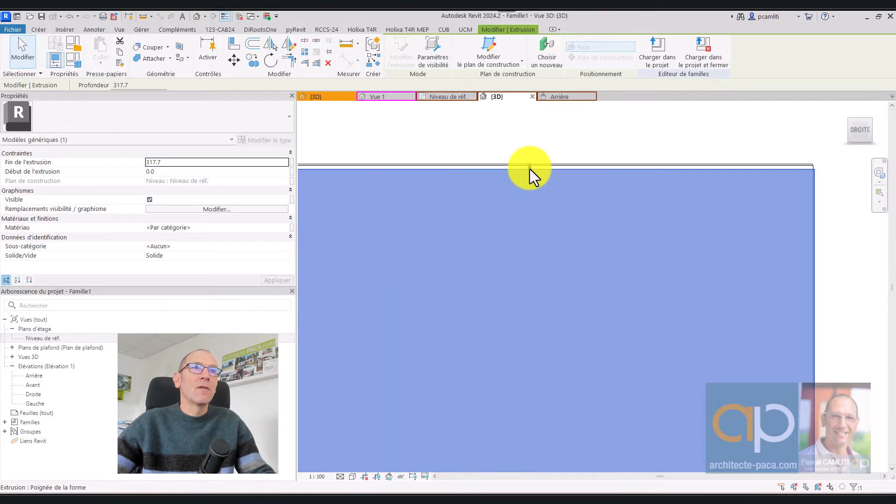
{"action": "left_click_drag", "start_coordinate": [530, 169], "coordinate": [530, 164]}
{"action": "scroll", "coordinate": [570, 192], "scroll_direction": "down", "scroll_amount": 5}
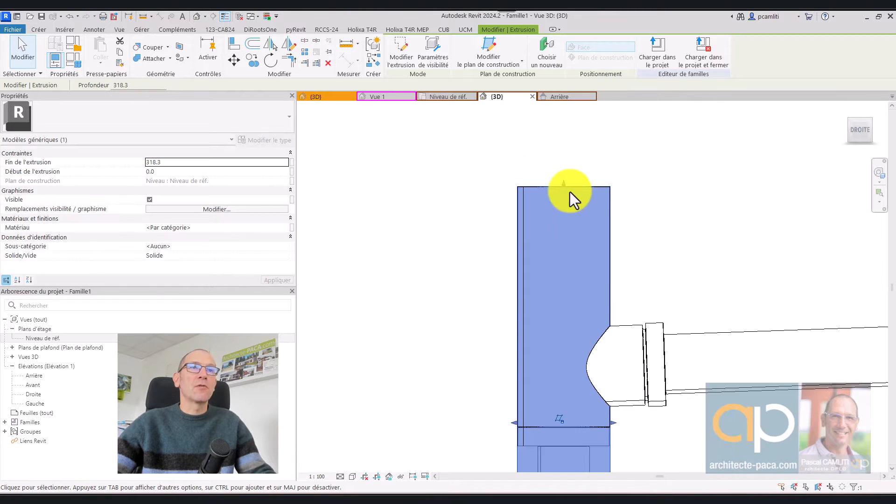
Step: Raise the extrusion's lower end to the top edge of the body's bottom ring, at 156.5 mm
{"action": "scroll", "coordinate": [570, 191], "scroll_direction": "down", "scroll_amount": 4}
{"action": "left_click_drag", "start_coordinate": [573, 345], "coordinate": [568, 274]}
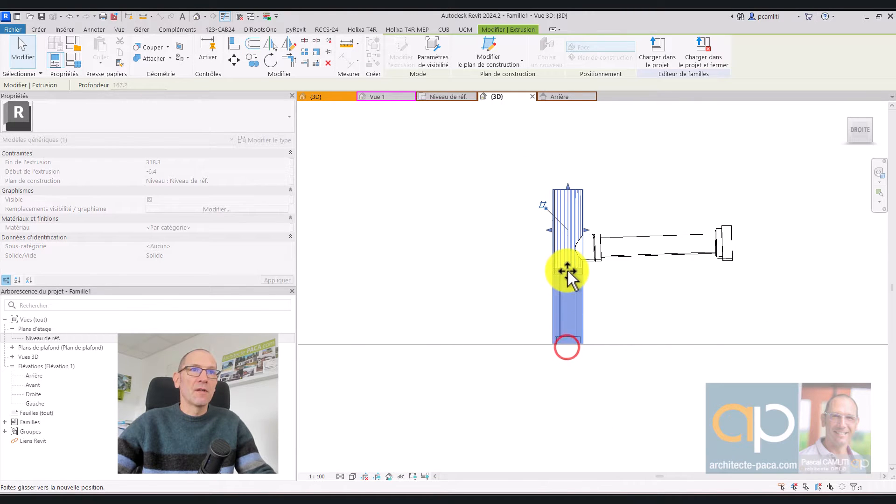
{"action": "scroll", "coordinate": [568, 273], "scroll_direction": "up", "scroll_amount": 4}
{"action": "scroll", "coordinate": [535, 261], "scroll_direction": "up", "scroll_amount": 6}
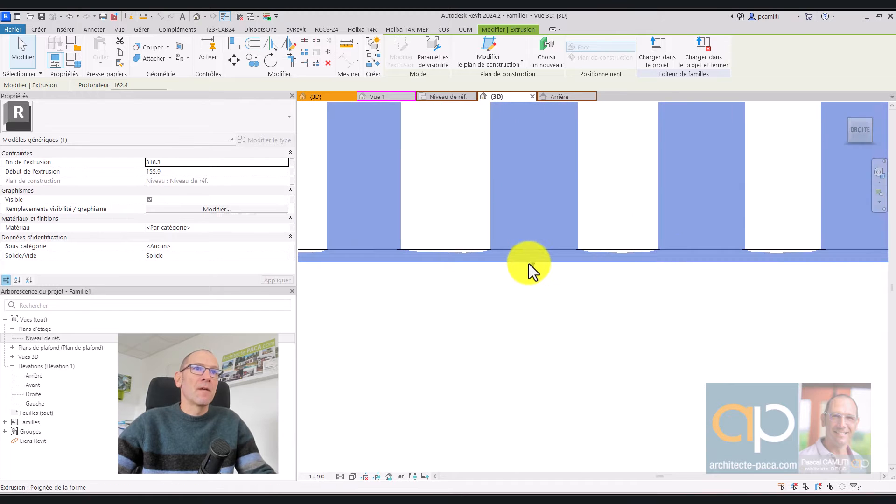
{"action": "left_click_drag", "start_coordinate": [532, 265], "coordinate": [533, 251]}
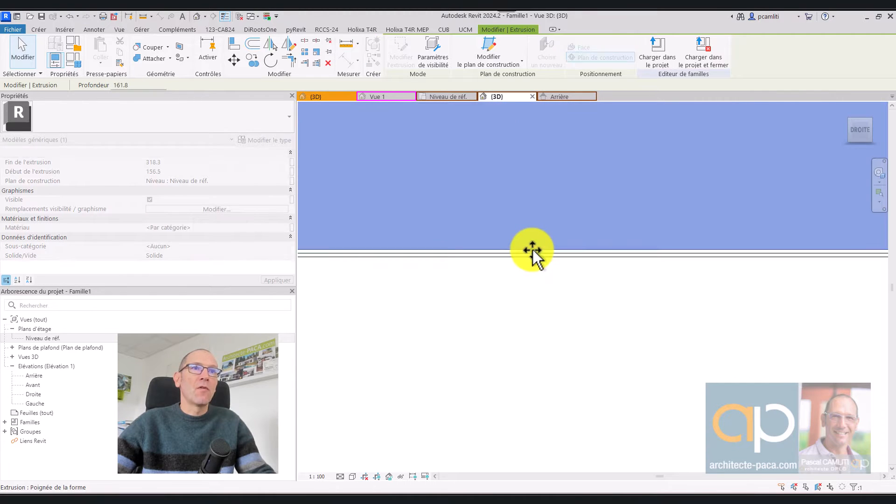
{"action": "scroll", "coordinate": [533, 250], "scroll_direction": "down", "scroll_amount": 4}
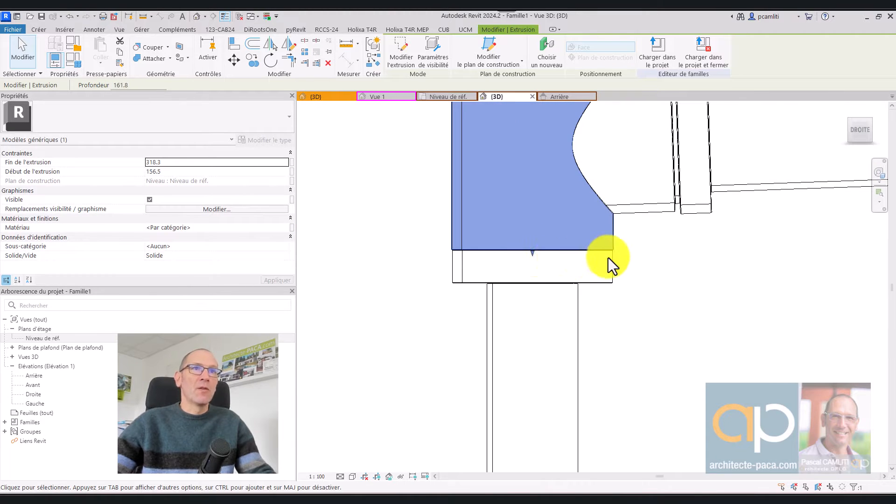
Step: Copy the body extrusion in the 3D view, starting from the midpoint of its lower edge, to reuse it for the bottom ring
{"action": "scroll", "coordinate": [618, 257], "scroll_direction": "up", "scroll_amount": 5}
{"action": "scroll", "coordinate": [605, 237], "scroll_direction": "down", "scroll_amount": 3}
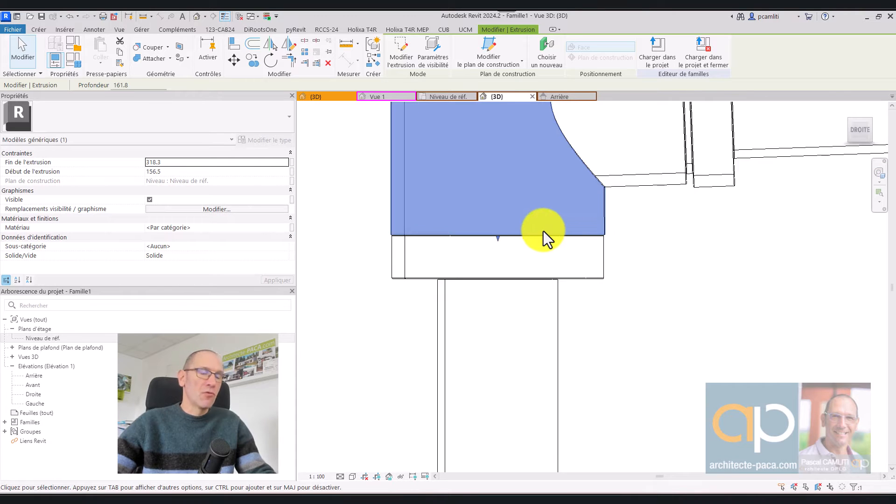
{"action": "key", "text": "c"}
{"action": "key", "text": "o"}
{"action": "scroll", "coordinate": [501, 238], "scroll_direction": "up", "scroll_amount": 2}
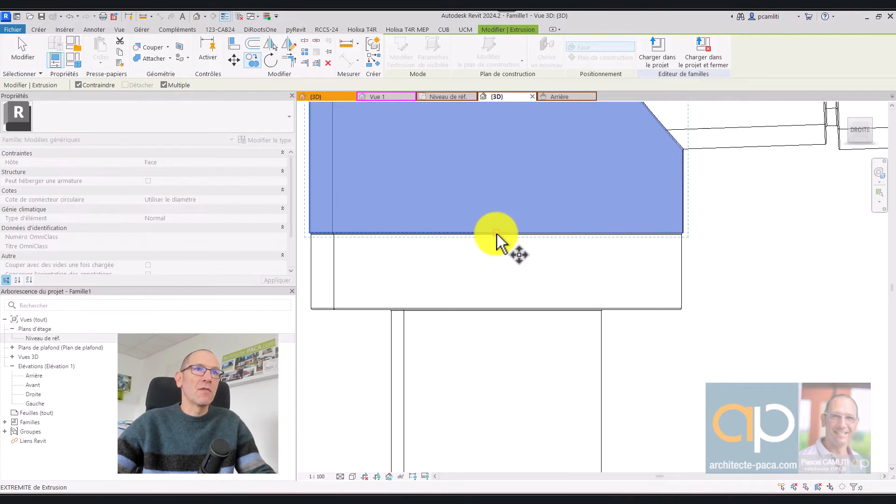
{"action": "left_click", "coordinate": [496, 234]}
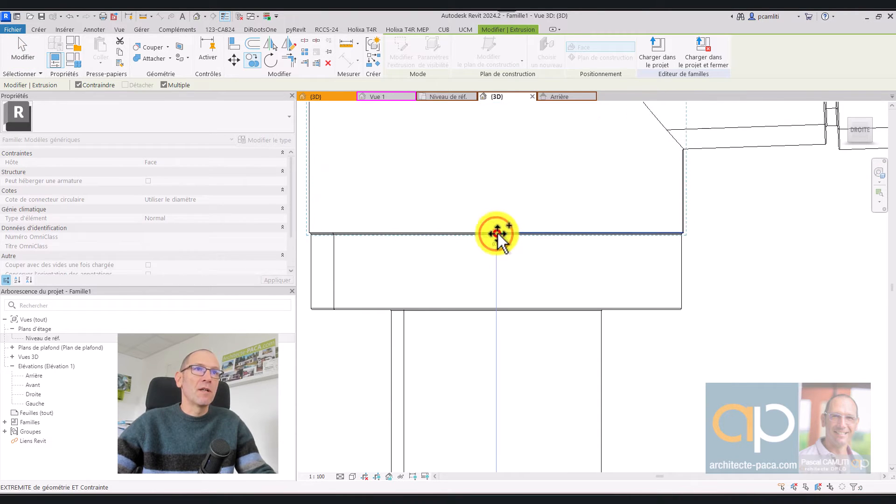
{"action": "left_click", "coordinate": [497, 265]}
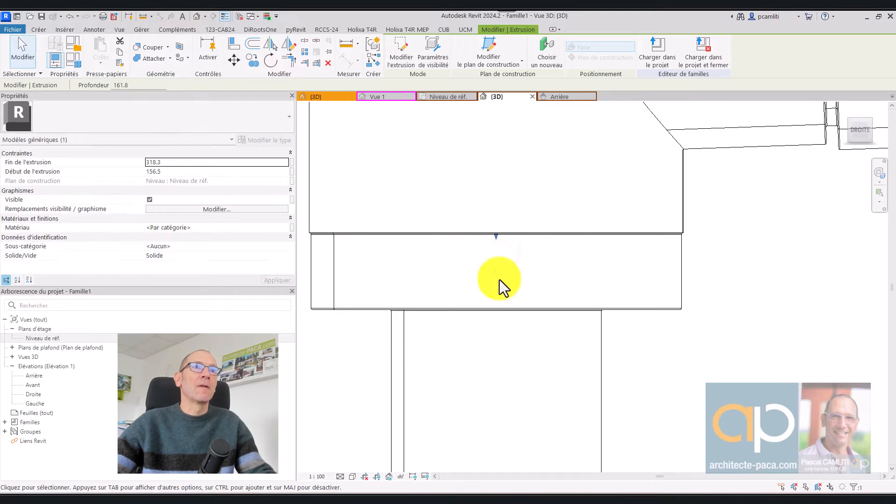
Step: Stretch the copy's lower end to the bottom ring's underside, at 143.3 mm, and lower its upper end to about 147.1 mm
{"action": "left_click_drag", "start_coordinate": [496, 237], "coordinate": [511, 309]}
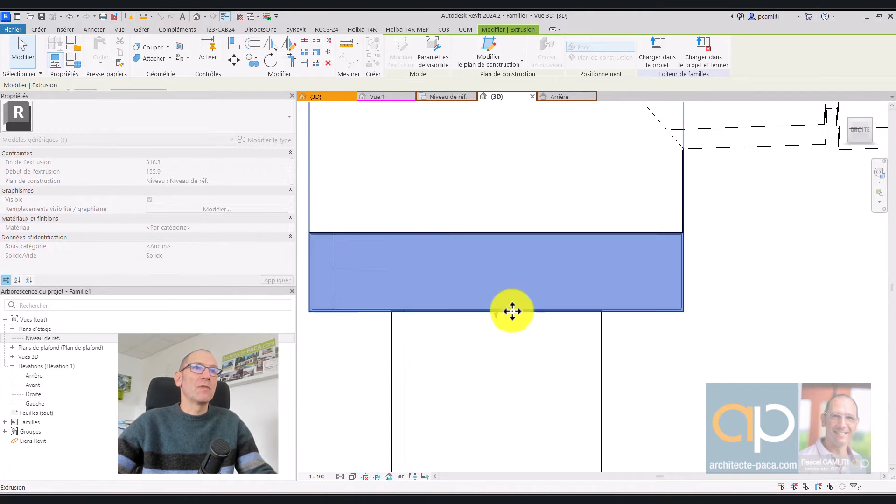
{"action": "scroll", "coordinate": [512, 305], "scroll_direction": "down", "scroll_amount": 5}
{"action": "scroll", "coordinate": [511, 304], "scroll_direction": "down", "scroll_amount": 2}
{"action": "left_click_drag", "start_coordinate": [511, 176], "coordinate": [528, 304]}
{"action": "scroll", "coordinate": [528, 304], "scroll_direction": "up", "scroll_amount": 5}
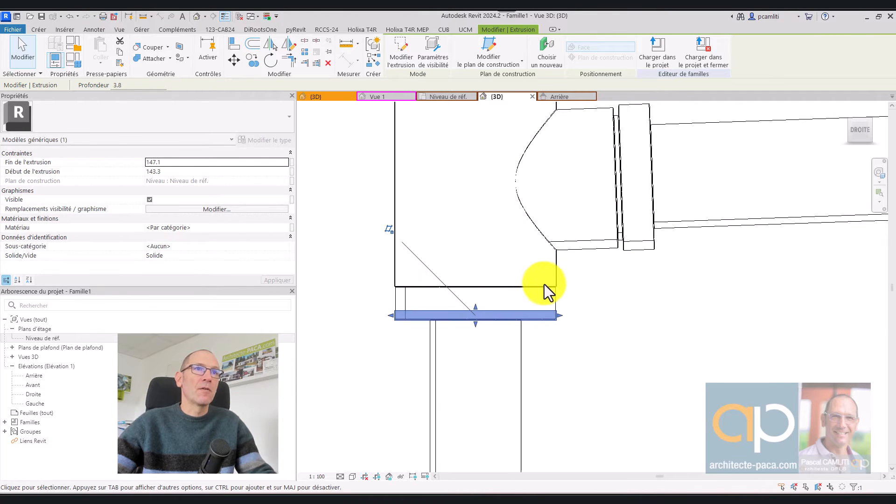
Step: Undo the last two changes to the copied extrusion and redo them
{"action": "key", "text": "ctrl+z"}
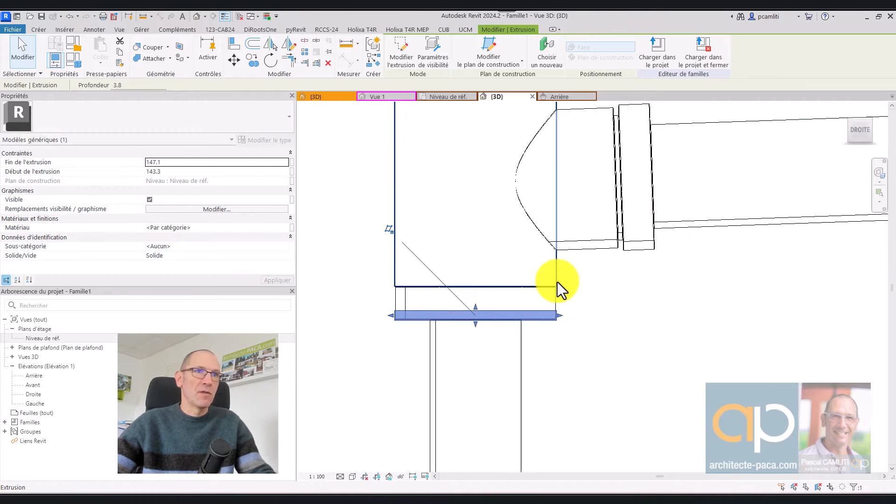
{"action": "key", "text": "ctrl+z"}
{"action": "key", "text": "ctrl+y"}
{"action": "key", "text": "ctrl+y"}
Step: Raise the ring extrusion's upper end to just under the body, at 156.1 mm, and adjust its lower end to 143.6 mm
{"action": "scroll", "coordinate": [467, 315], "scroll_direction": "up", "scroll_amount": 3}
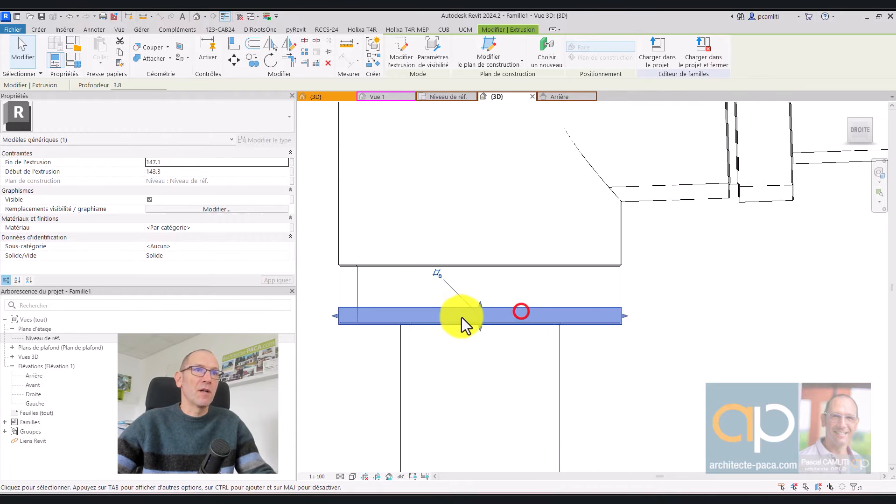
{"action": "left_click_drag", "start_coordinate": [483, 309], "coordinate": [491, 240]}
{"action": "scroll", "coordinate": [489, 246], "scroll_direction": "up", "scroll_amount": 4}
{"action": "scroll", "coordinate": [493, 261], "scroll_direction": "down", "scroll_amount": 4}
{"action": "scroll", "coordinate": [494, 298], "scroll_direction": "up", "scroll_amount": 5}
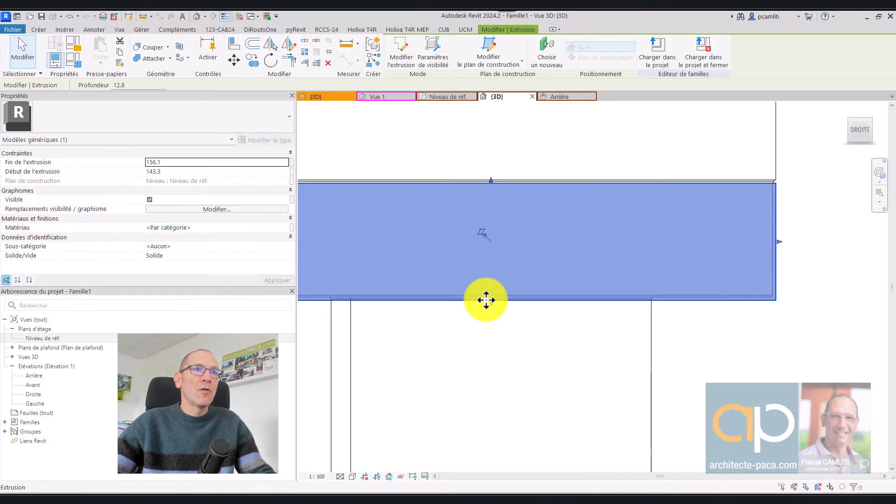
{"action": "scroll", "coordinate": [495, 301], "scroll_direction": "down", "scroll_amount": 3}
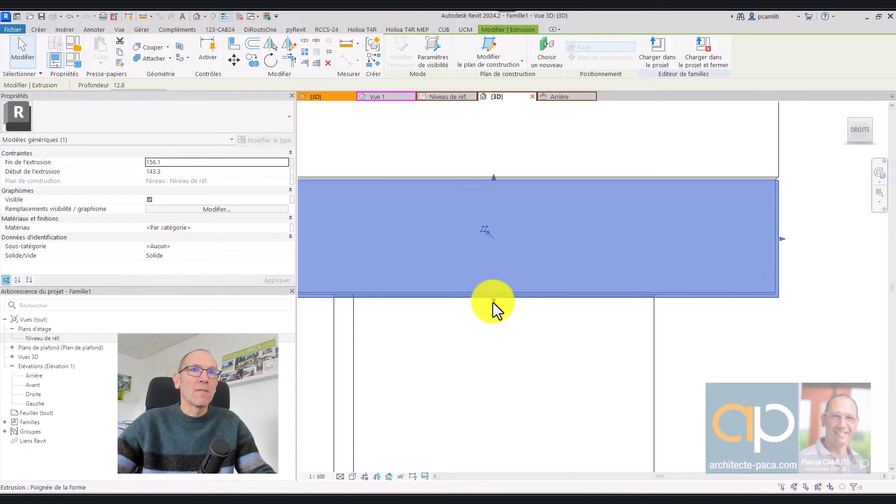
{"action": "scroll", "coordinate": [492, 303], "scroll_direction": "up", "scroll_amount": 1}
{"action": "left_click_drag", "start_coordinate": [493, 303], "coordinate": [494, 296]}
{"action": "scroll", "coordinate": [498, 297], "scroll_direction": "down", "scroll_amount": 3}
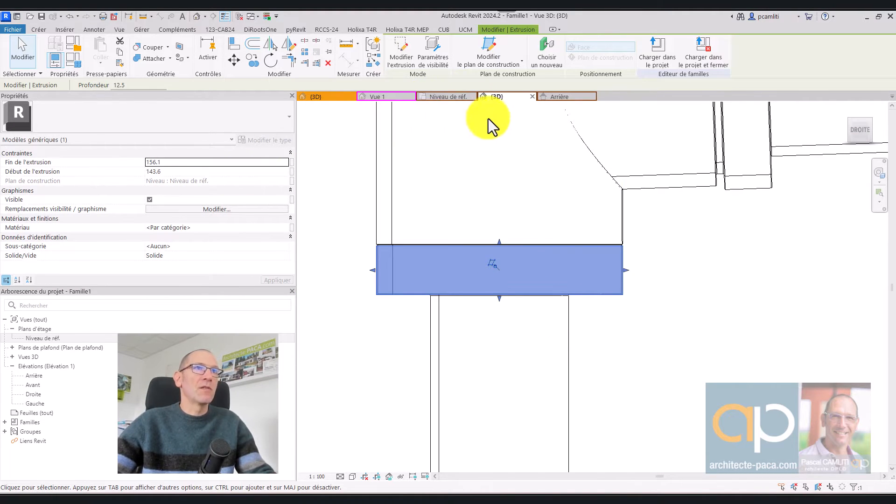
Step: Edit the ring extrusion's sketch in the Niveau de réf. plan and set the circle's radius to 30 mm
{"action": "left_click", "coordinate": [405, 55]}
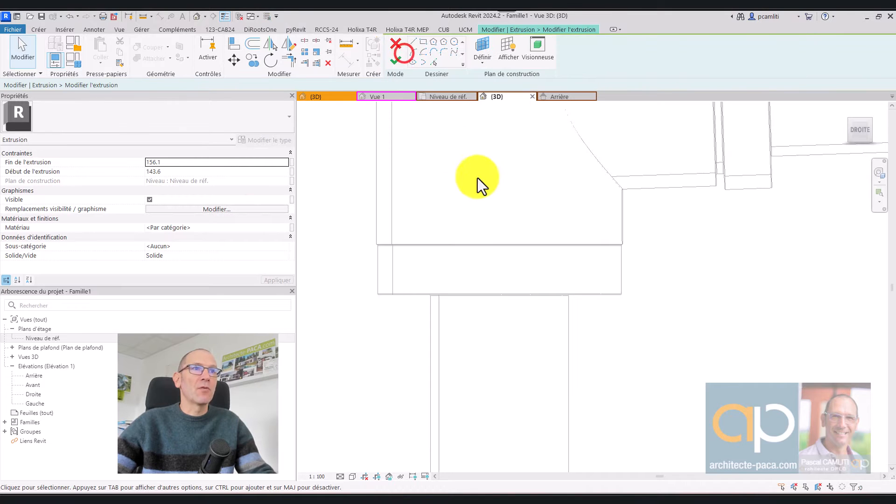
{"action": "scroll", "coordinate": [592, 243], "scroll_direction": "down", "scroll_amount": 5}
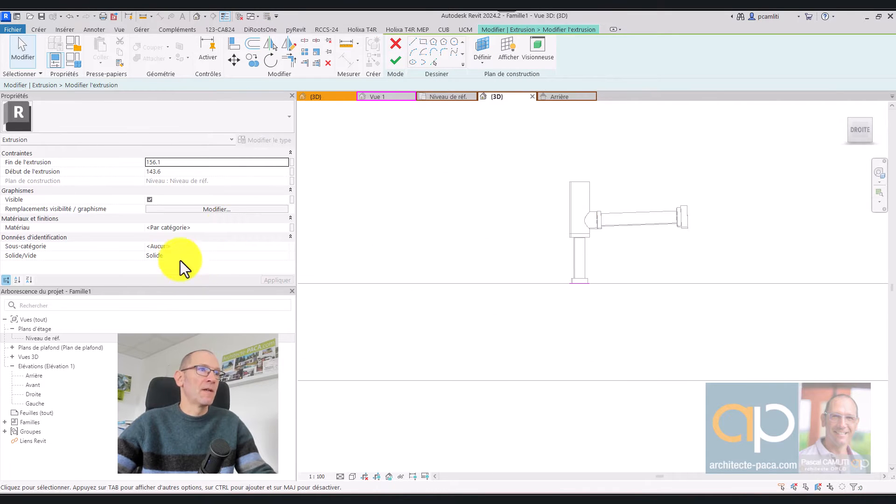
{"action": "left_click", "coordinate": [450, 96]}
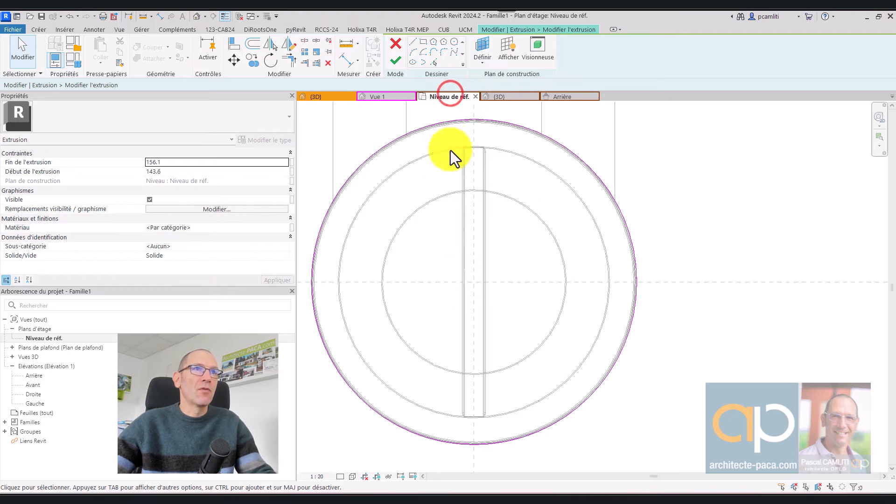
{"action": "scroll", "coordinate": [468, 124], "scroll_direction": "up", "scroll_amount": 5}
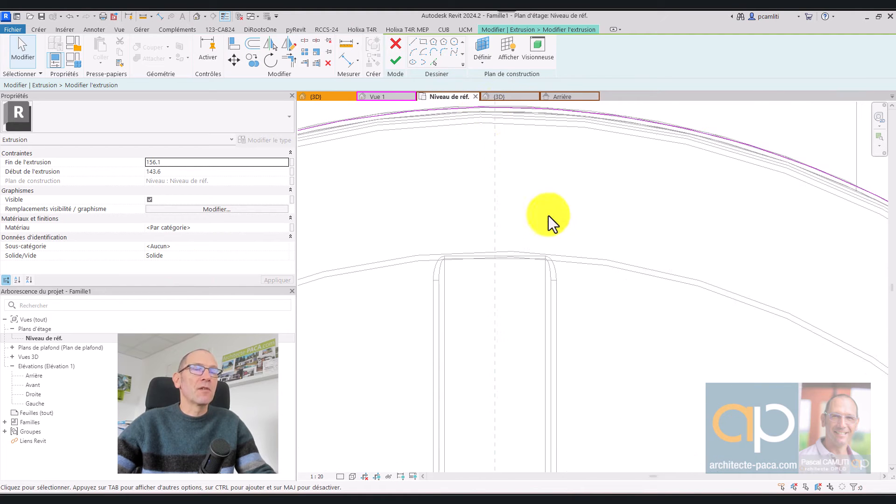
{"action": "scroll", "coordinate": [690, 322], "scroll_direction": "down", "scroll_amount": 5}
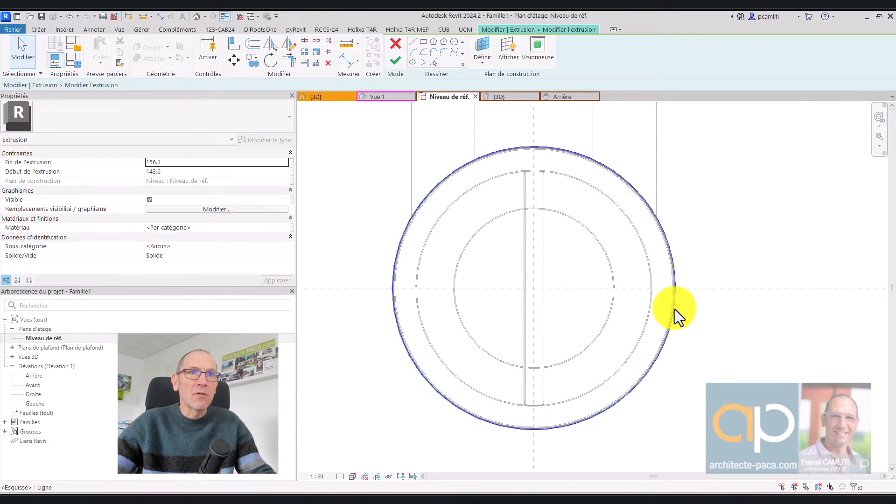
{"action": "left_click", "coordinate": [674, 309]}
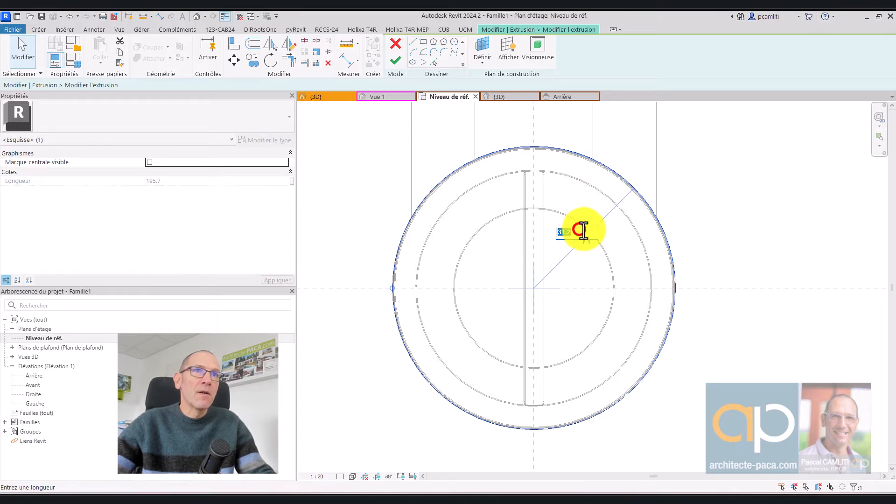
{"action": "type", "text": "300"}
{"action": "key", "text": "Return"}
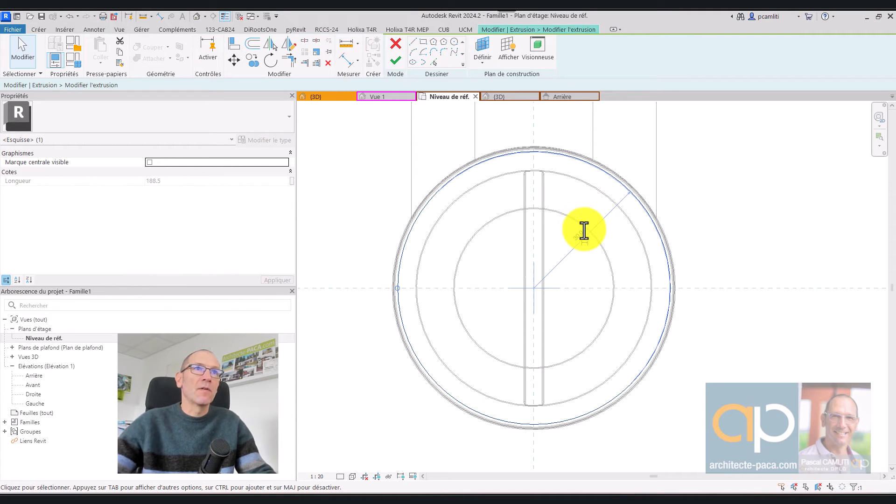
Step: Set the ring circle's radius to 31 mm and finish the sketch
{"action": "left_click", "coordinate": [576, 232]}
{"action": "type", "text": "310"}
{"action": "key", "text": "Return"}
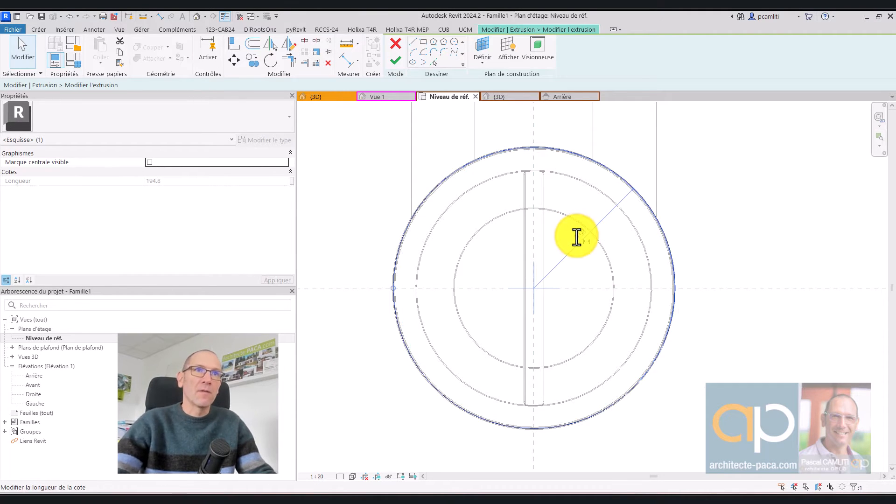
{"action": "key", "text": "Escape"}
{"action": "left_click", "coordinate": [394, 61]}
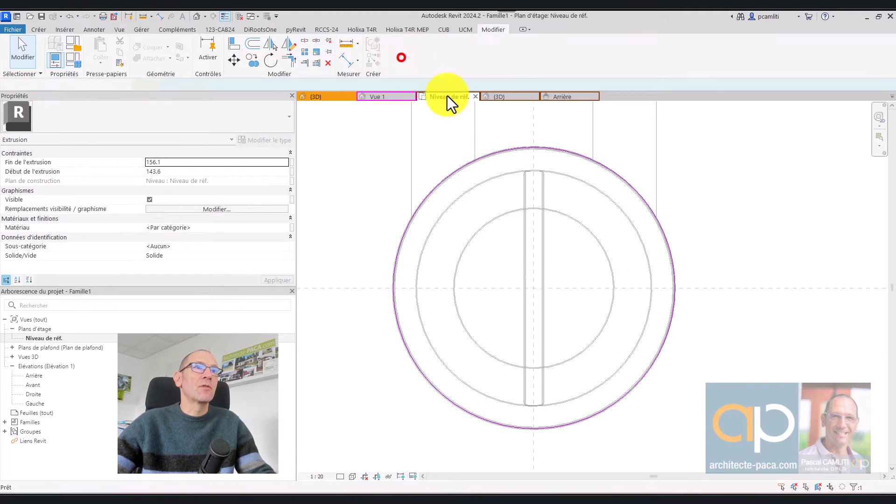
Step: Copy the ring extrusion in the Arrière elevation from its lower edge on the centre axis, to reuse it for the vertical pipe
{"action": "left_click", "coordinate": [572, 98]}
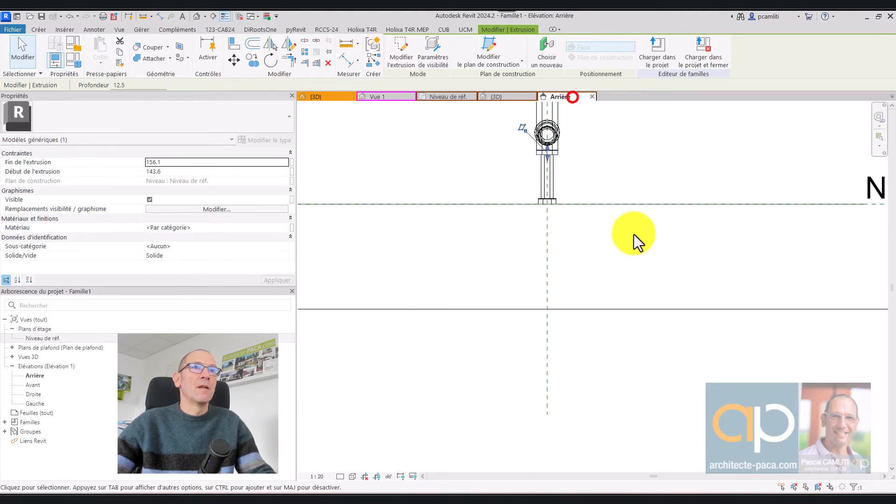
{"action": "scroll", "coordinate": [582, 200], "scroll_direction": "up", "scroll_amount": 4}
{"action": "scroll", "coordinate": [512, 204], "scroll_direction": "up", "scroll_amount": 8}
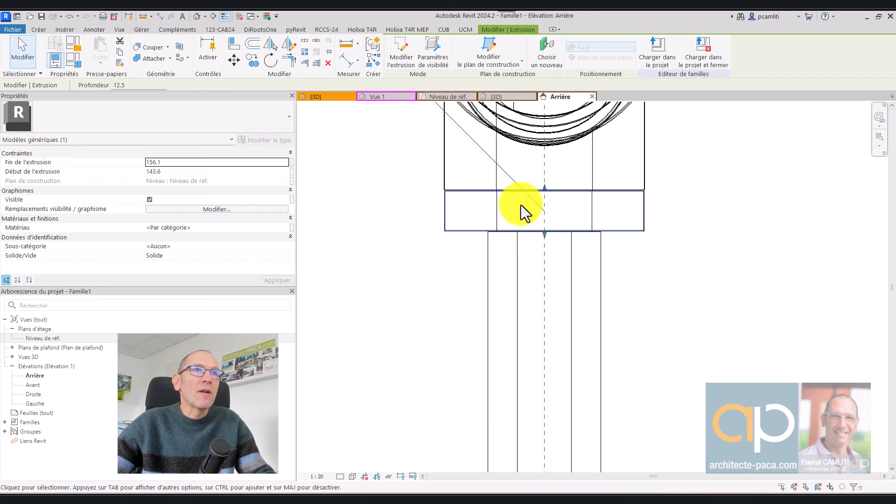
{"action": "scroll", "coordinate": [548, 195], "scroll_direction": "down", "scroll_amount": 9}
{"action": "scroll", "coordinate": [659, 224], "scroll_direction": "down", "scroll_amount": 2}
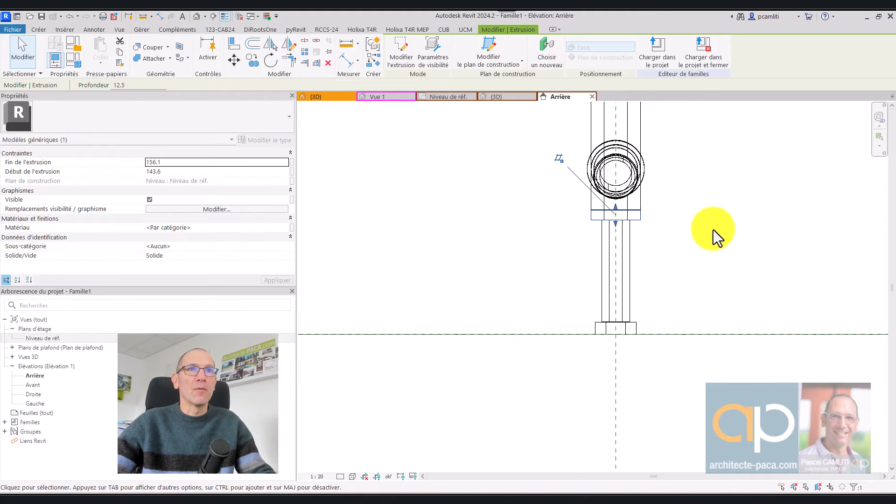
{"action": "middle_click_drag", "start_coordinate": [713, 229], "coordinate": [638, 248]}
{"action": "scroll", "coordinate": [542, 247], "scroll_direction": "up", "scroll_amount": 2}
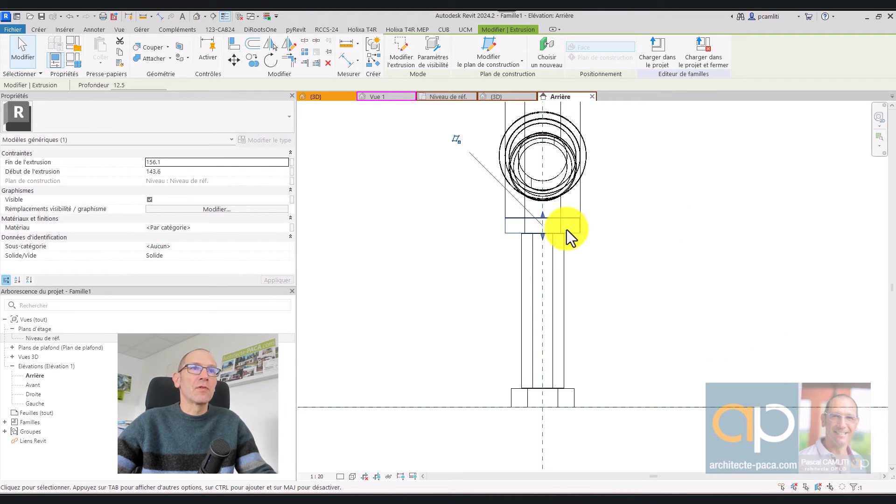
{"action": "left_click", "coordinate": [584, 239]}
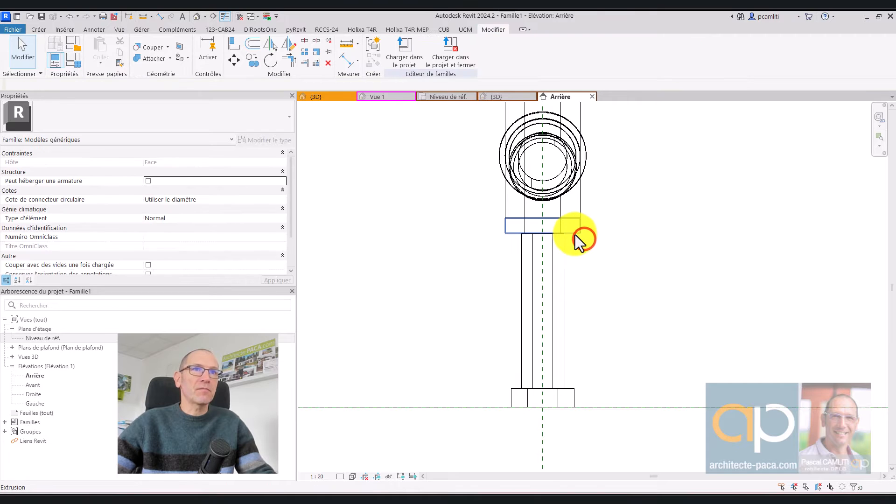
{"action": "left_click", "coordinate": [575, 234]}
{"action": "scroll", "coordinate": [565, 234], "scroll_direction": "up", "scroll_amount": 5}
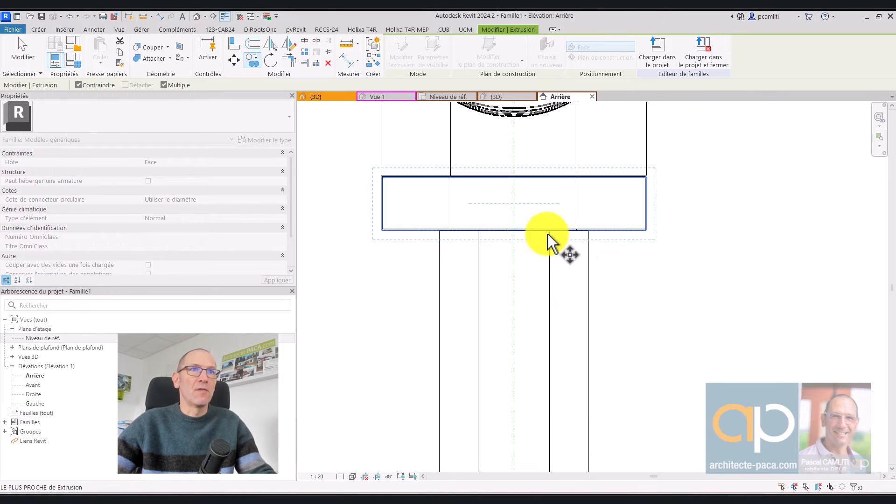
{"action": "scroll", "coordinate": [514, 231], "scroll_direction": "up", "scroll_amount": 5}
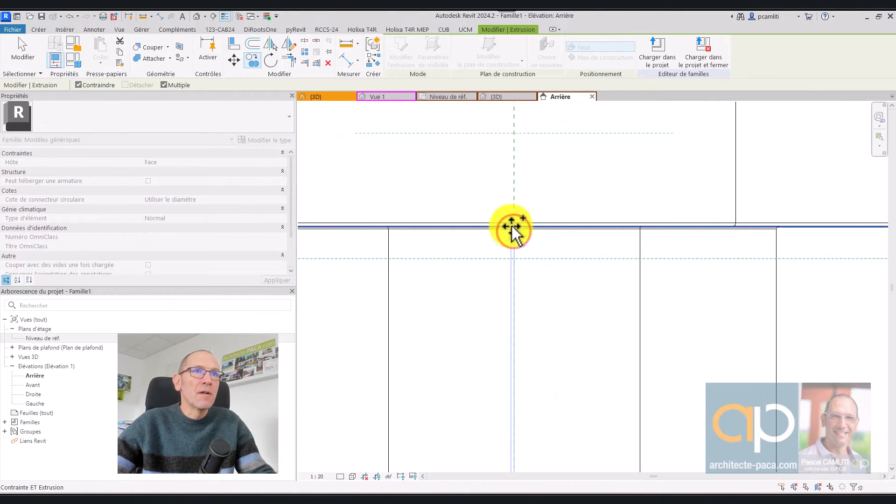
{"action": "scroll", "coordinate": [518, 240], "scroll_direction": "down", "scroll_amount": 3}
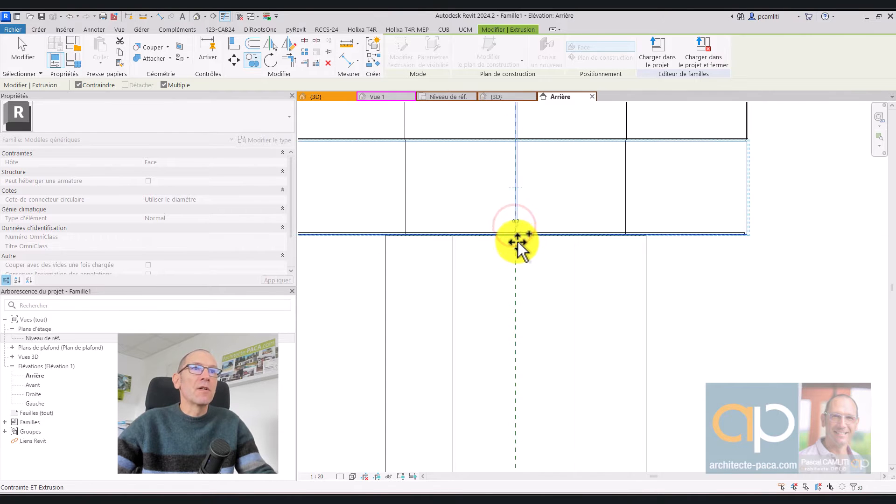
{"action": "key", "text": "Escape"}
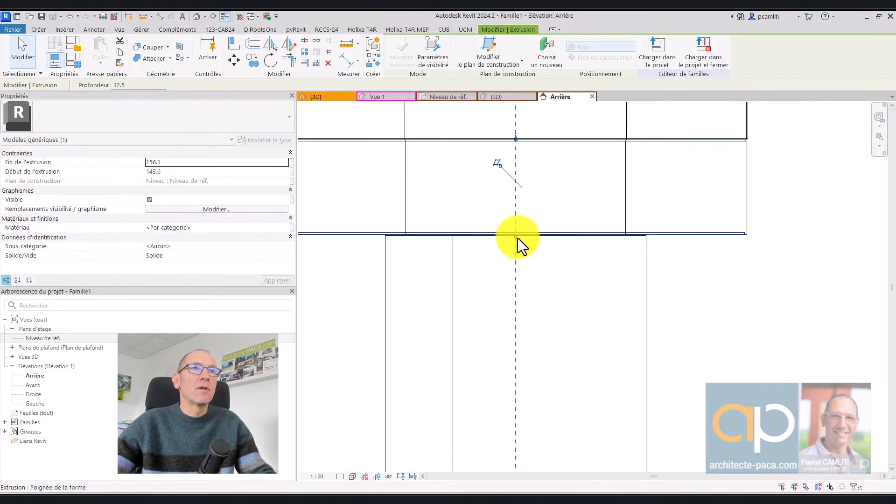
Step: Stretch the new copy along the vertical pipe, from the ring's underside at 143.6 mm down to the inlet collar at 15.6 mm
{"action": "scroll", "coordinate": [517, 240], "scroll_direction": "down", "scroll_amount": 3}
{"action": "left_click_drag", "start_coordinate": [518, 243], "coordinate": [532, 327]}
{"action": "left_click_drag", "start_coordinate": [517, 219], "coordinate": [522, 242]}
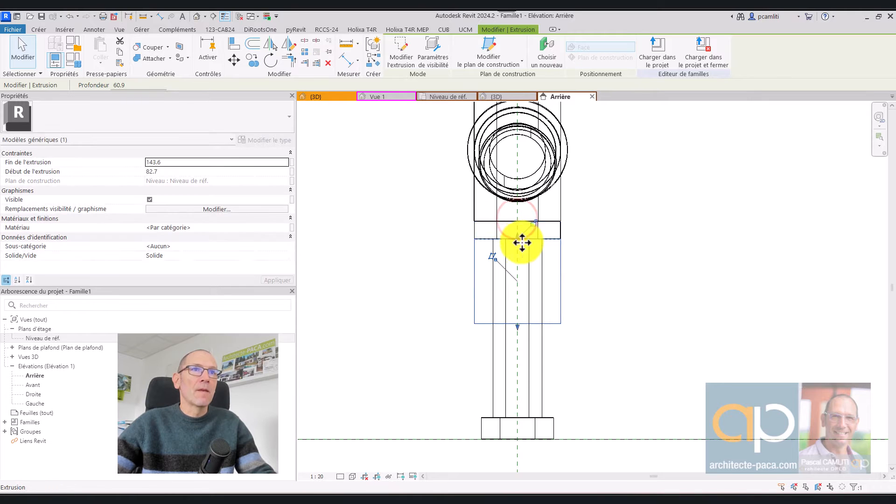
{"action": "scroll", "coordinate": [522, 243], "scroll_direction": "up", "scroll_amount": 2}
{"action": "scroll", "coordinate": [528, 276], "scroll_direction": "down", "scroll_amount": 3}
{"action": "key", "text": "Escape"}
{"action": "left_click", "coordinate": [524, 322]}
{"action": "scroll", "coordinate": [526, 326], "scroll_direction": "up", "scroll_amount": 2}
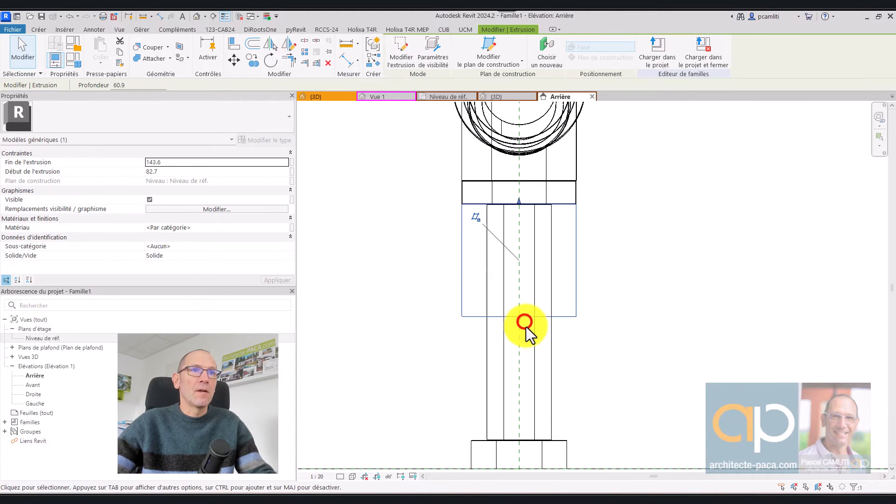
{"action": "left_click_drag", "start_coordinate": [524, 323], "coordinate": [537, 437]}
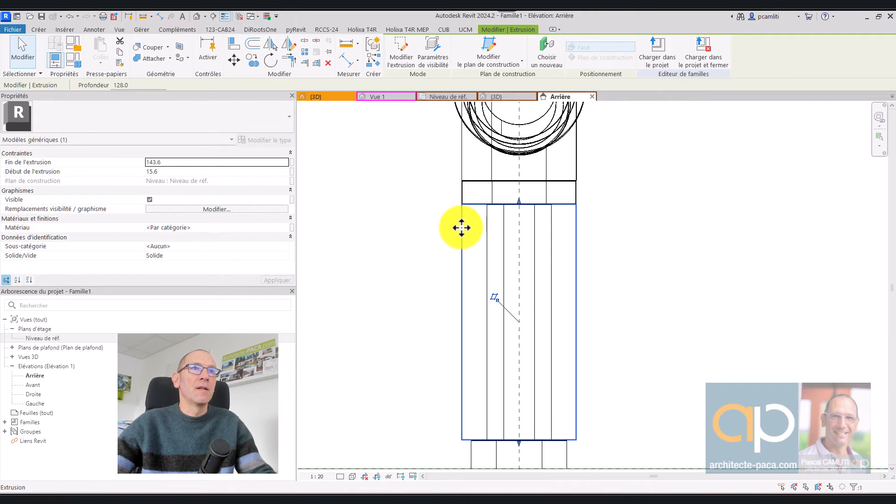
Step: Edit the vertical pipe extrusion's sketch in the Niveau de réf. plan, shrinking its circle to a 26 mm radius, and finish the sketch
{"action": "scroll", "coordinate": [461, 228], "scroll_direction": "up", "scroll_amount": 2}
{"action": "left_click", "coordinate": [402, 53]}
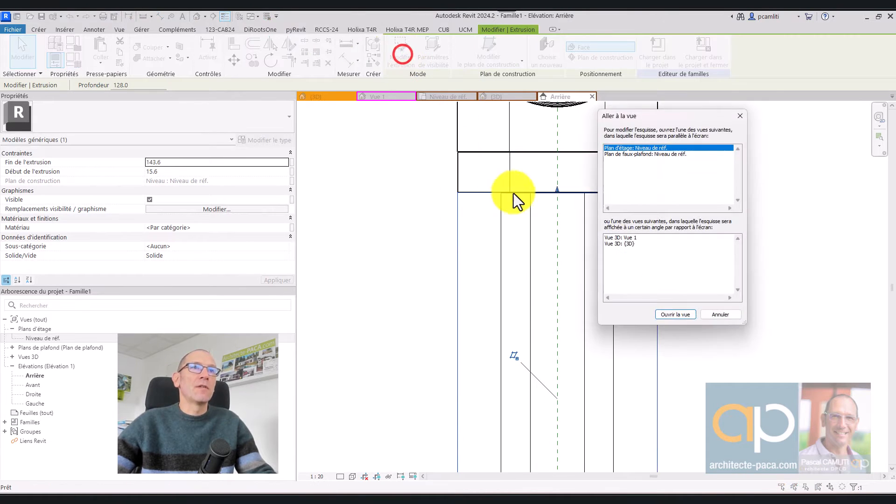
{"action": "left_click", "coordinate": [718, 315]}
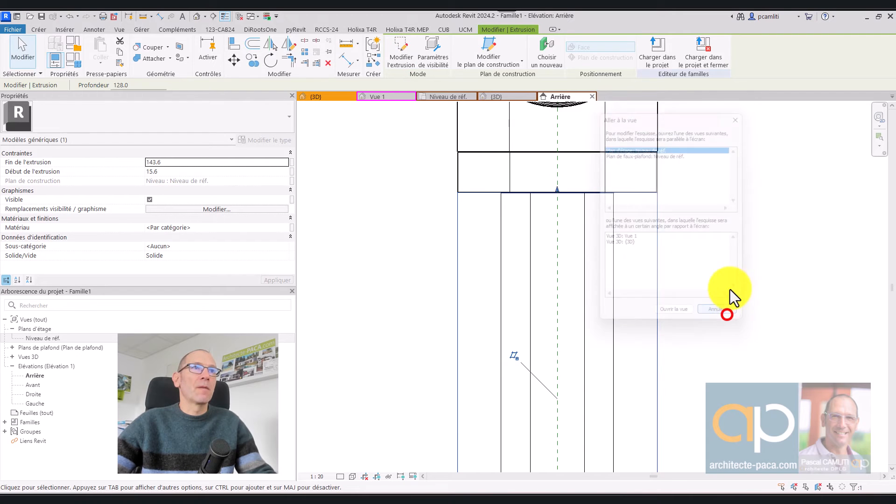
{"action": "left_click", "coordinate": [455, 96]}
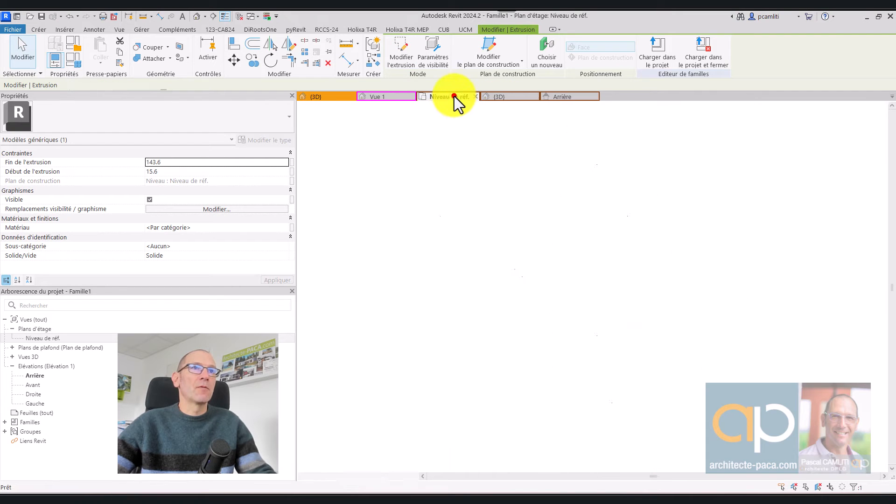
{"action": "left_click", "coordinate": [399, 52]}
{"action": "scroll", "coordinate": [539, 144], "scroll_direction": "up", "scroll_amount": 2}
{"action": "left_click", "coordinate": [535, 148]}
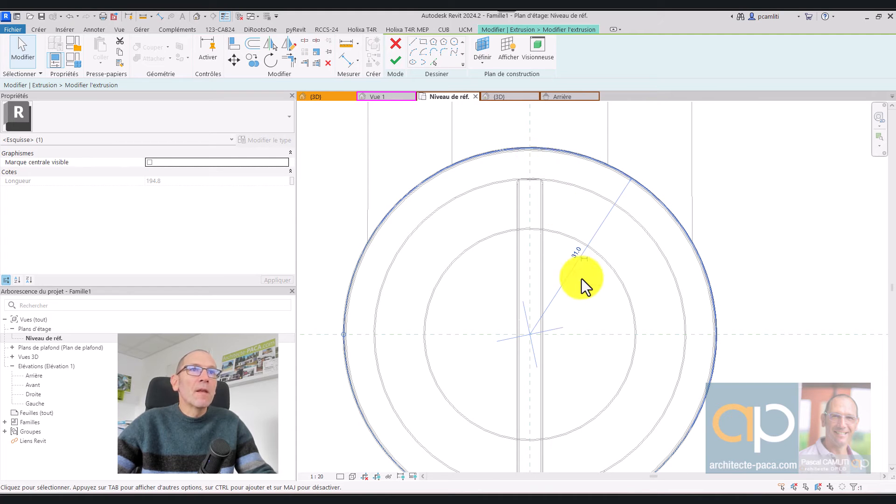
{"action": "scroll", "coordinate": [577, 258], "scroll_direction": "down", "scroll_amount": 2}
{"action": "mouse_move", "coordinate": [446, 303]}
{"action": "left_mouse_down"}
{"action": "mouse_move", "coordinate": [484, 303]}
{"action": "mouse_move", "coordinate": [467, 302]}
{"action": "left_mouse_up"}
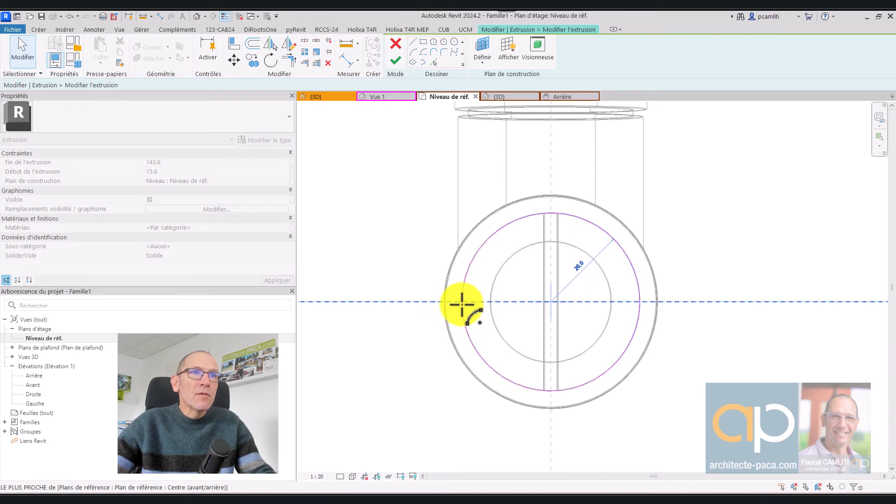
{"action": "left_click", "coordinate": [611, 247]}
{"action": "left_click", "coordinate": [396, 60]}
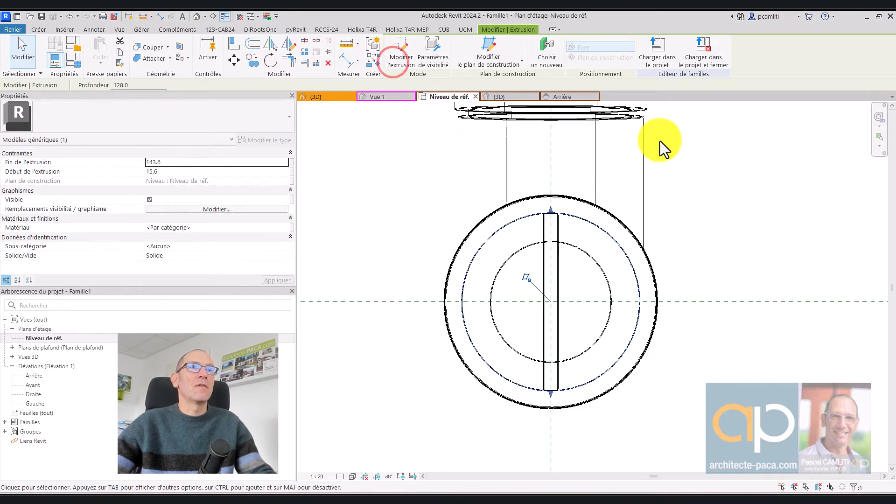
Step: Reopen the vertical pipe extrusion's sketch, shrink its circle onto the imported inner circle with a radius of about 17.7 mm, and finish
{"action": "left_click", "coordinate": [573, 99]}
{"action": "scroll", "coordinate": [675, 189], "scroll_direction": "down", "scroll_amount": 3}
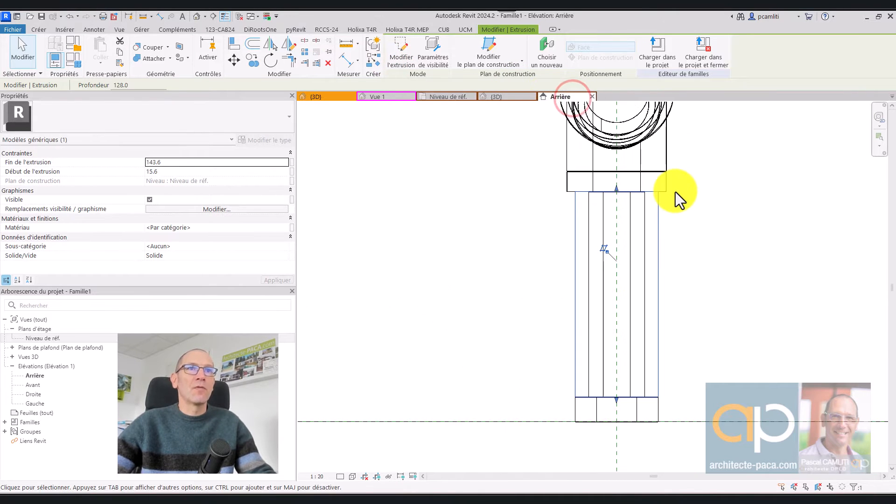
{"action": "left_click", "coordinate": [657, 220]}
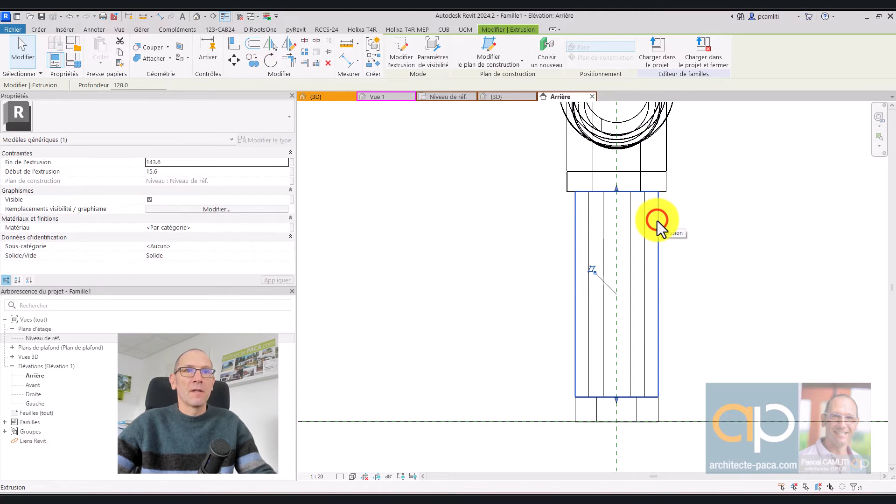
{"action": "middle_click_drag", "start_coordinate": [657, 220], "coordinate": [575, 255]}
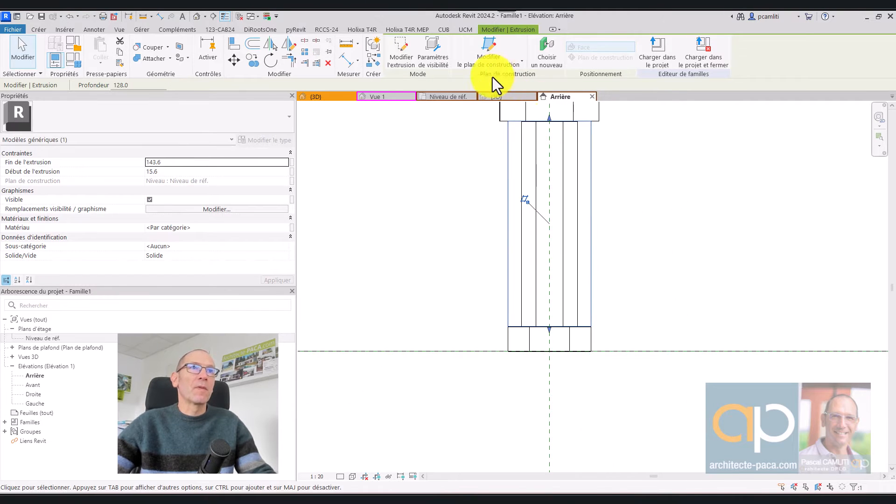
{"action": "left_click", "coordinate": [411, 63]}
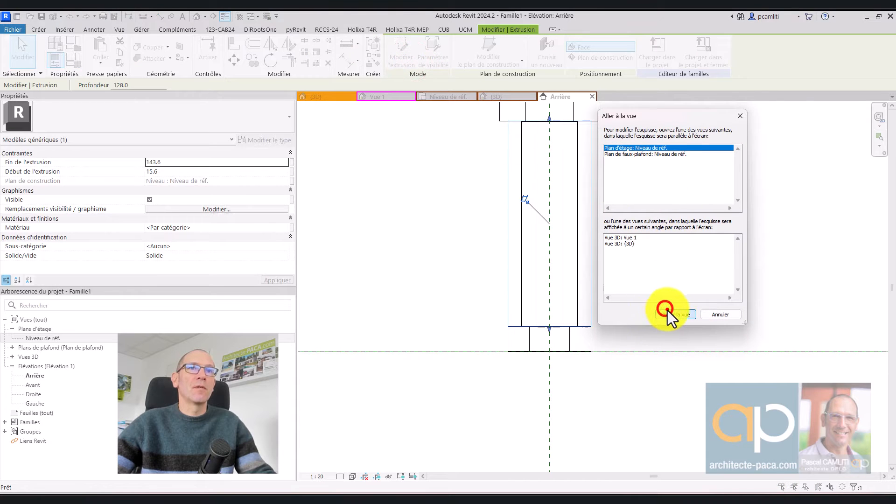
{"action": "left_click", "coordinate": [667, 311]}
{"action": "left_click", "coordinate": [564, 211]}
{"action": "scroll", "coordinate": [544, 208], "scroll_direction": "up", "scroll_amount": 2}
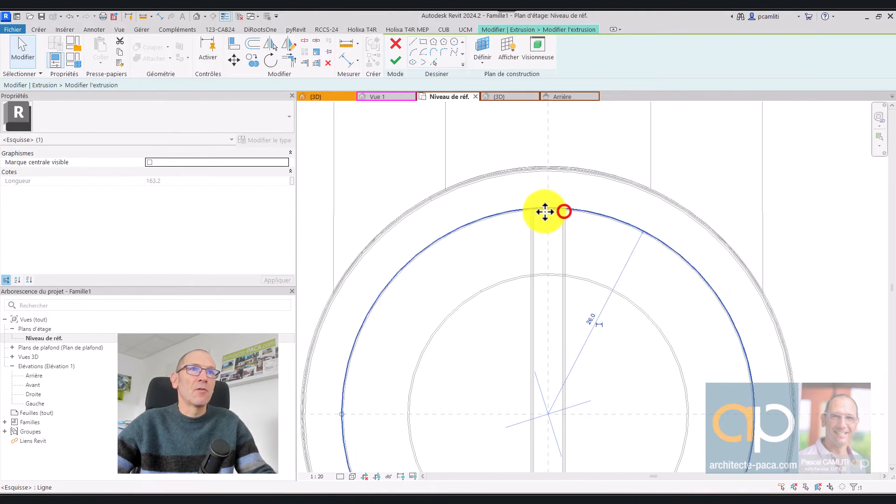
{"action": "scroll", "coordinate": [587, 267], "scroll_direction": "down", "scroll_amount": 3}
{"action": "left_click_drag", "start_coordinate": [442, 343], "coordinate": [480, 339]}
{"action": "scroll", "coordinate": [479, 343], "scroll_direction": "up", "scroll_amount": 6}
{"action": "scroll", "coordinate": [481, 339], "scroll_direction": "down", "scroll_amount": 6}
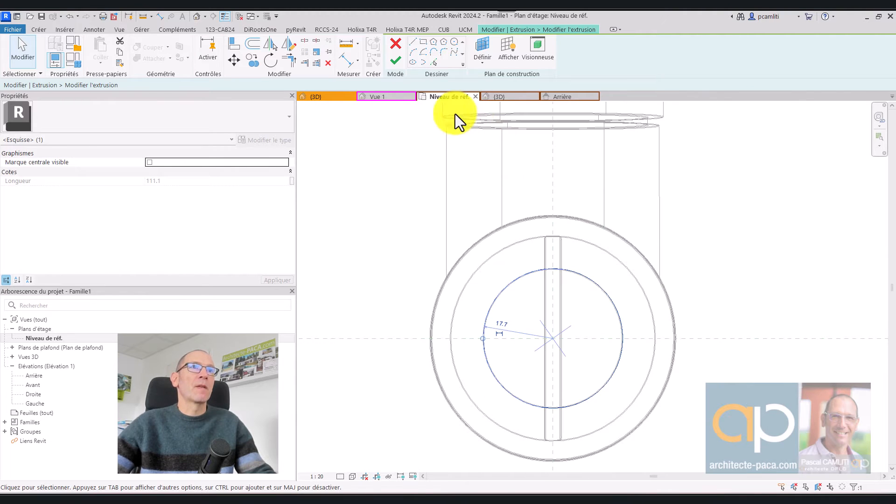
{"action": "left_click", "coordinate": [398, 59]}
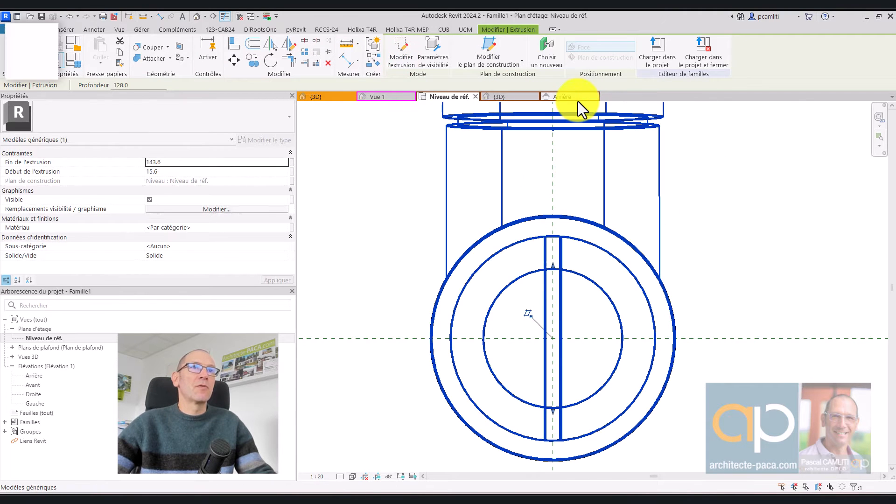
Step: Copy the ring extrusion in the Arrière elevation from its lower edge on the centre axis, leaving the copy practically in place
{"action": "left_click", "coordinate": [577, 98]}
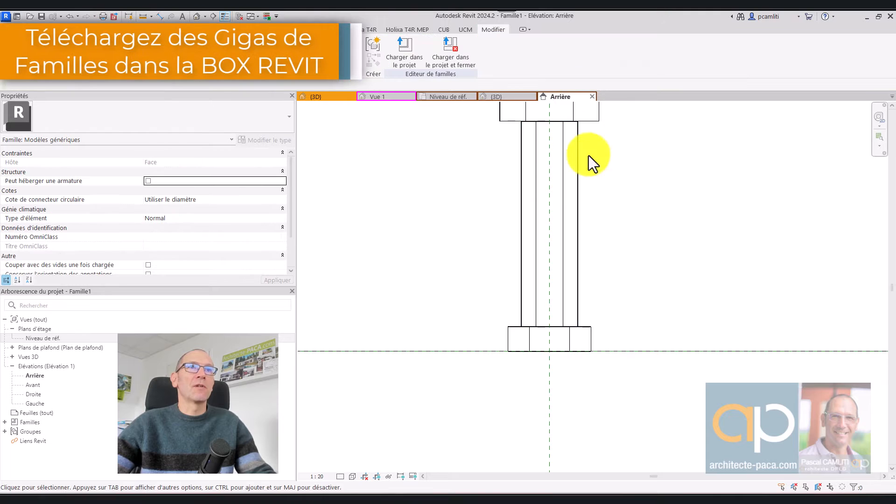
{"action": "scroll", "coordinate": [635, 161], "scroll_direction": "down", "scroll_amount": 2}
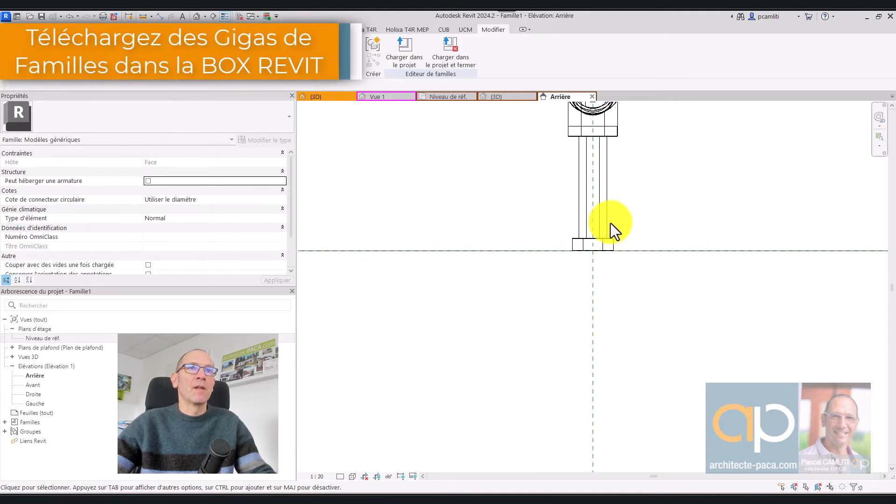
{"action": "scroll", "coordinate": [610, 223], "scroll_direction": "up", "scroll_amount": 1}
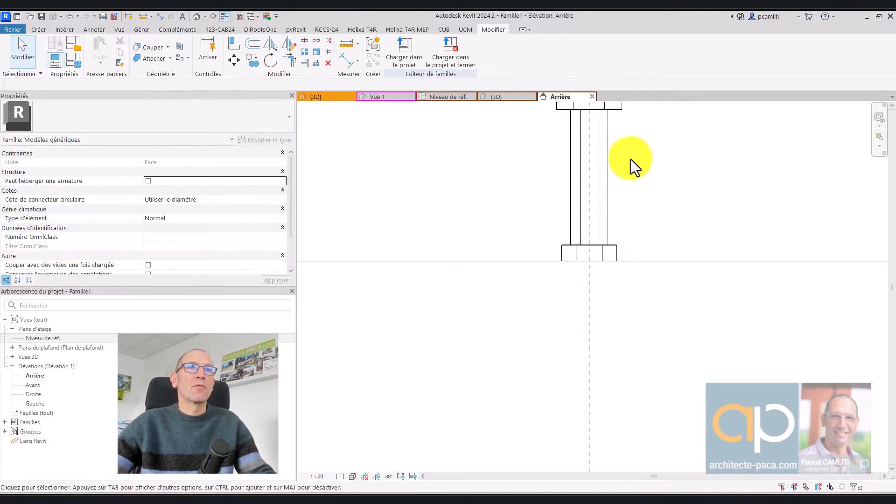
{"action": "middle_click_drag", "start_coordinate": [621, 114], "coordinate": [590, 170]}
{"action": "left_click", "coordinate": [590, 161]}
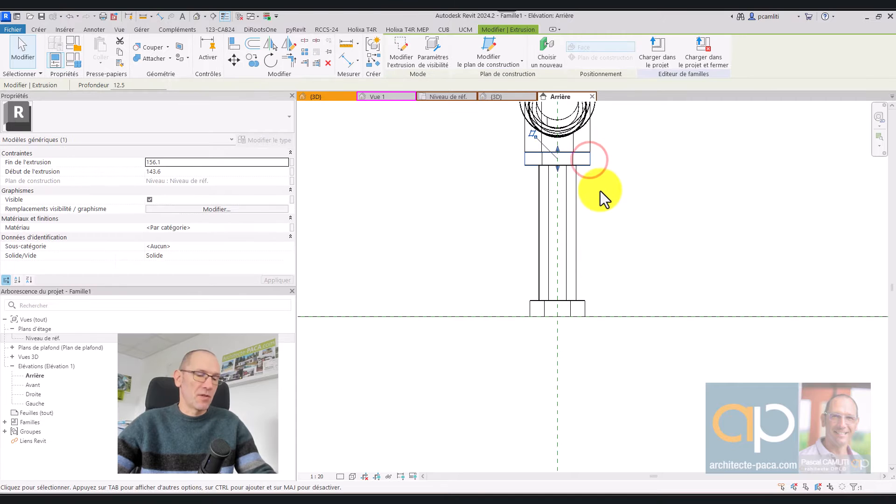
{"action": "key", "text": "c"}
{"action": "key", "text": "o"}
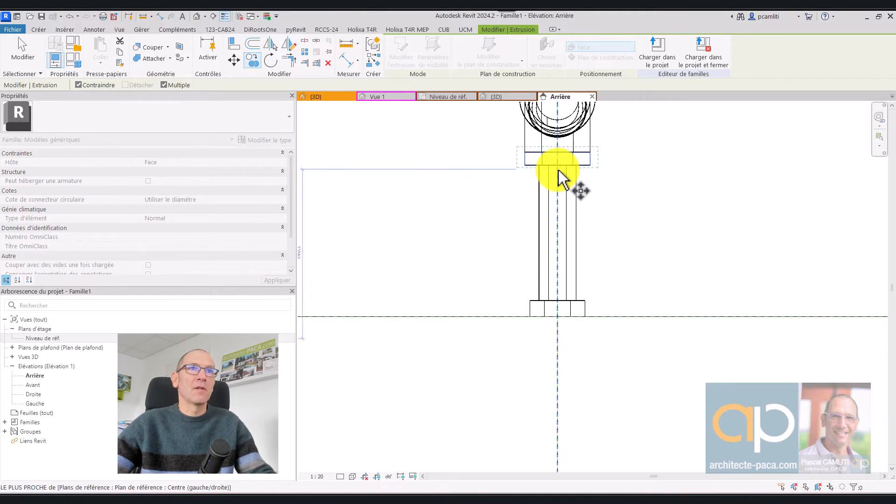
{"action": "scroll", "coordinate": [559, 175], "scroll_direction": "up", "scroll_amount": 4}
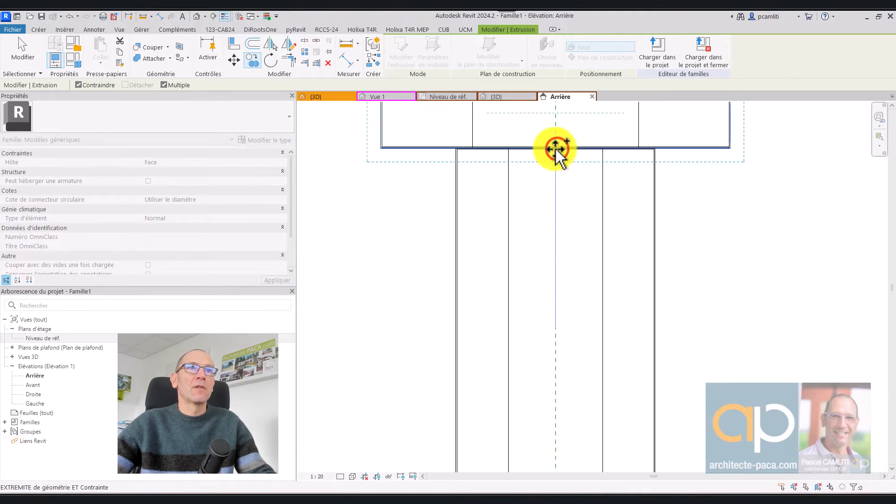
{"action": "left_click", "coordinate": [556, 152]}
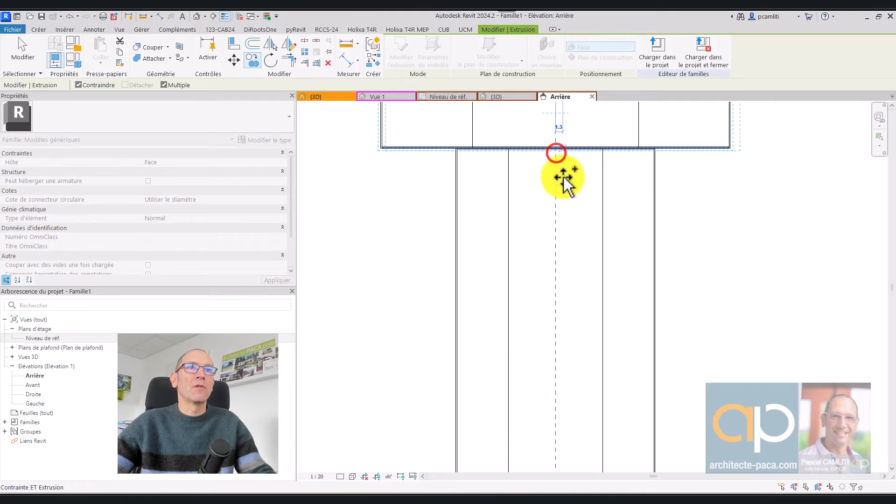
{"action": "key", "text": "Escape"}
{"action": "key", "text": "Escape"}
{"action": "scroll", "coordinate": [558, 158], "scroll_direction": "down", "scroll_amount": 2}
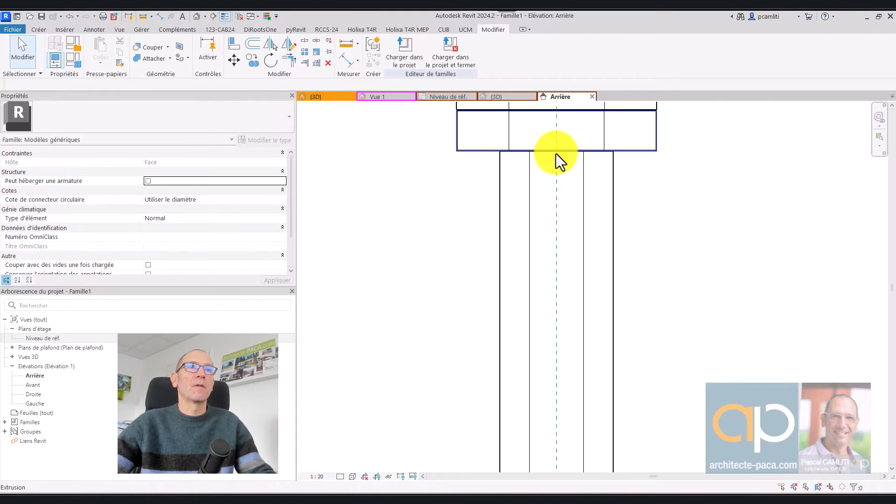
Step: Reshape the new ring copy to the height of the bottom collar, starting at 0 and ending at 15.6 mm
{"action": "left_click", "coordinate": [500, 153]}
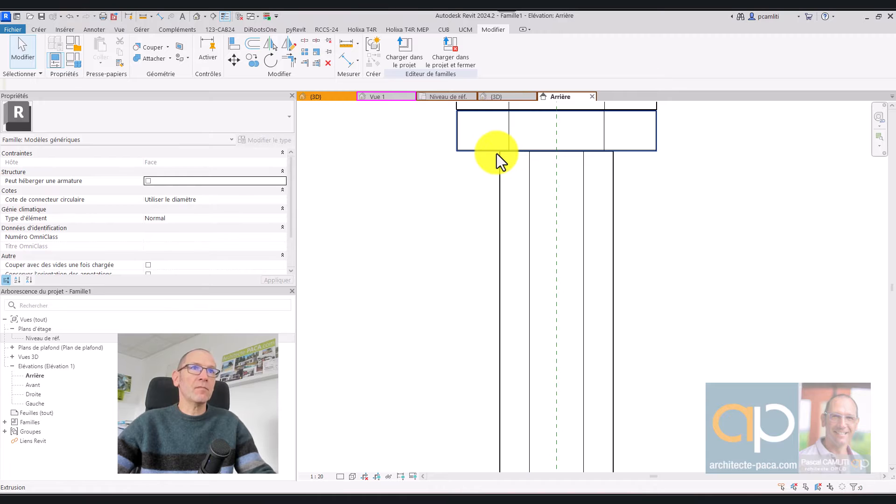
{"action": "left_click", "coordinate": [497, 153]}
{"action": "scroll", "coordinate": [556, 158], "scroll_direction": "down", "scroll_amount": 2}
{"action": "left_click_drag", "start_coordinate": [556, 158], "coordinate": [586, 384]}
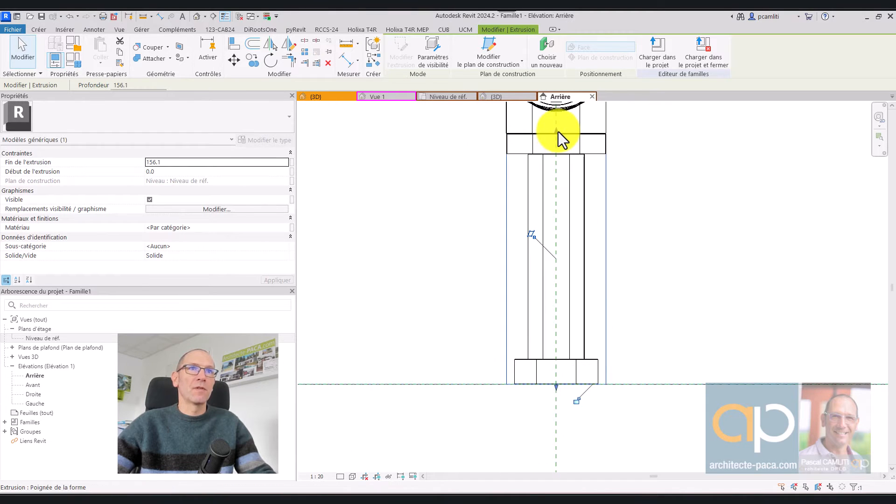
{"action": "left_click_drag", "start_coordinate": [559, 132], "coordinate": [592, 359]}
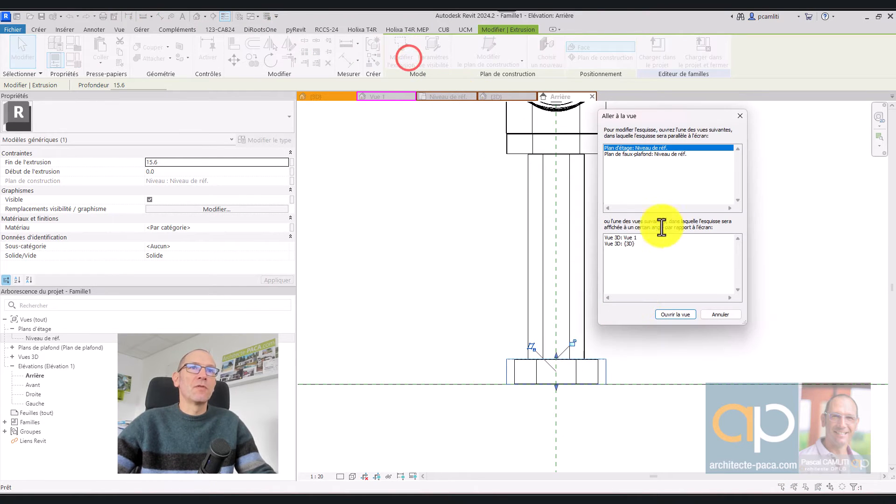
Step: Edit the collar extrusion's sketch in plan, shrink its circle onto the imported collar outline at about 26.1 mm radius, and finish
{"action": "double_click", "coordinate": [644, 154]}
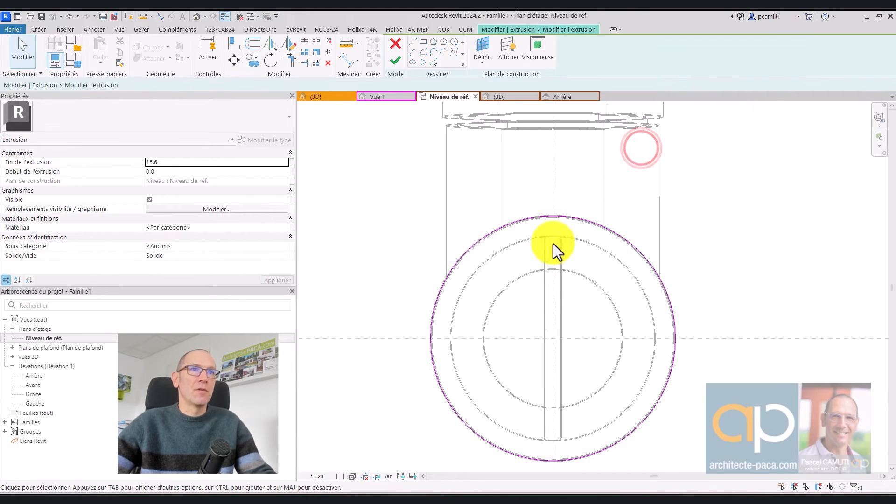
{"action": "left_click", "coordinate": [571, 218]}
{"action": "scroll", "coordinate": [564, 214], "scroll_direction": "up", "scroll_amount": 4}
{"action": "scroll", "coordinate": [621, 298], "scroll_direction": "down", "scroll_amount": 5}
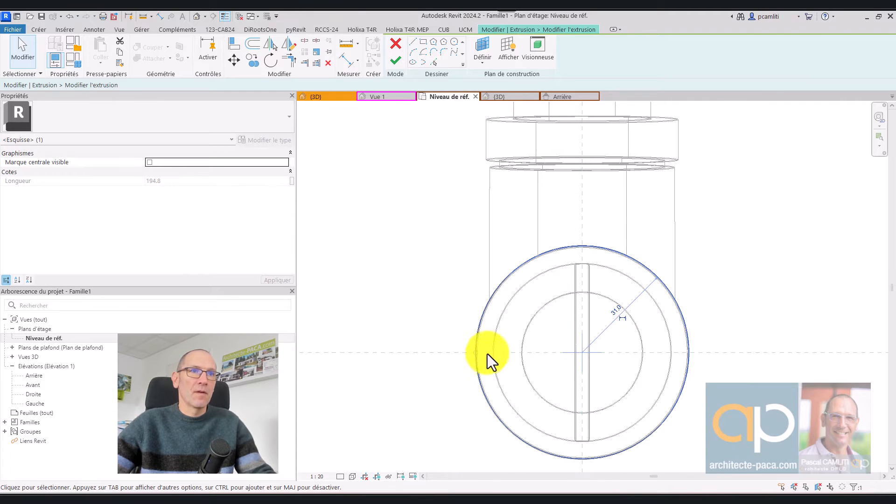
{"action": "mouse_move", "coordinate": [474, 355]}
{"action": "left_mouse_down"}
{"action": "mouse_move", "coordinate": [516, 356]}
{"action": "mouse_move", "coordinate": [492, 355]}
{"action": "left_mouse_up"}
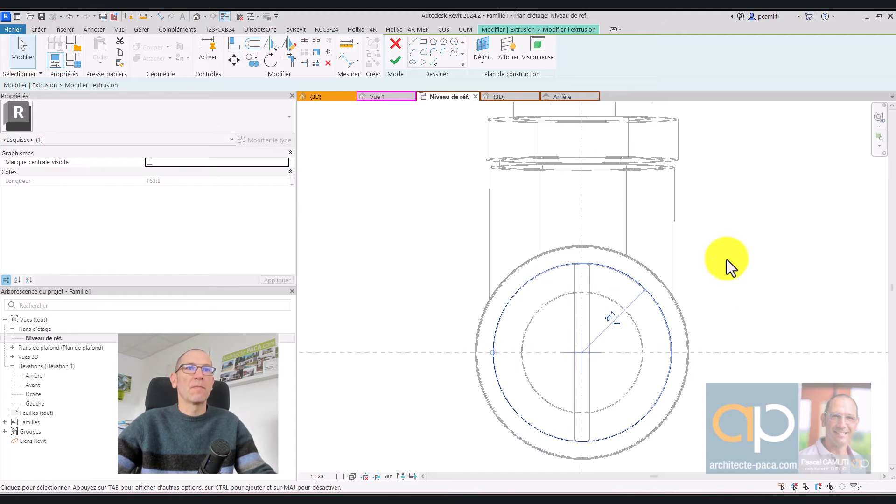
{"action": "left_click", "coordinate": [396, 60]}
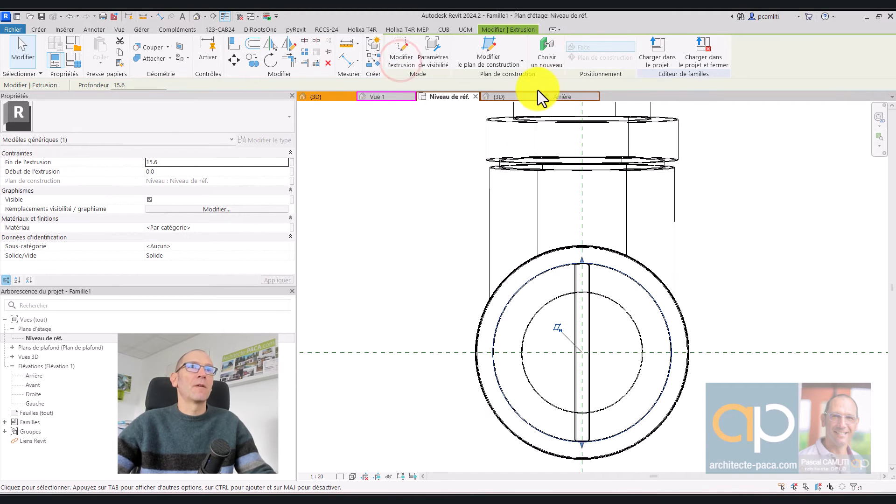
{"action": "left_click", "coordinate": [566, 96]}
{"action": "left_click", "coordinate": [622, 354]}
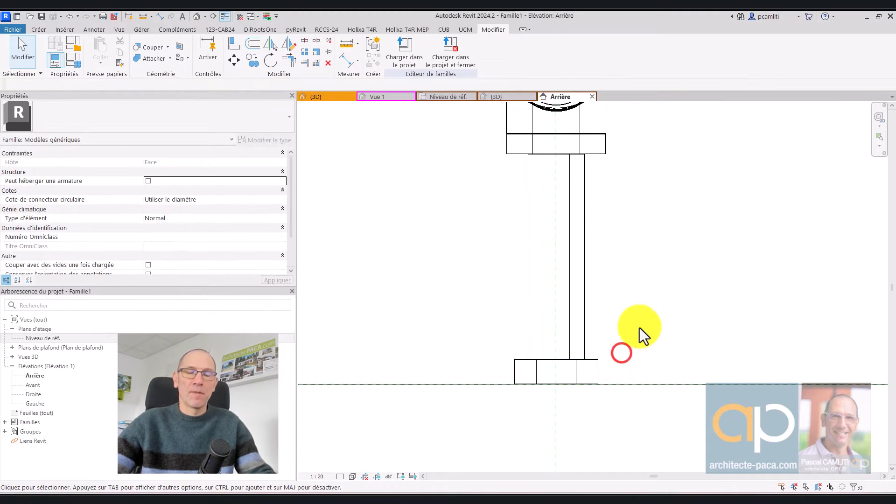
Step: Examine the vertical pipe and bottom collar together with the rest of the trap in the 3D view
{"action": "key", "text": "ctrl+Tab"}
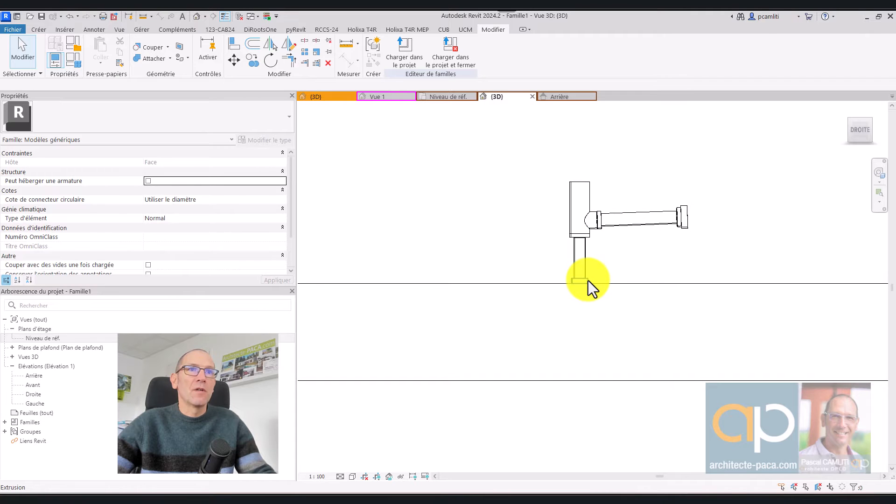
{"action": "left_click", "coordinate": [617, 264]}
{"action": "middle_click_drag", "start_coordinate": [618, 264], "coordinate": [616, 300]}
{"action": "scroll", "coordinate": [555, 250], "scroll_direction": "up", "scroll_amount": 4}
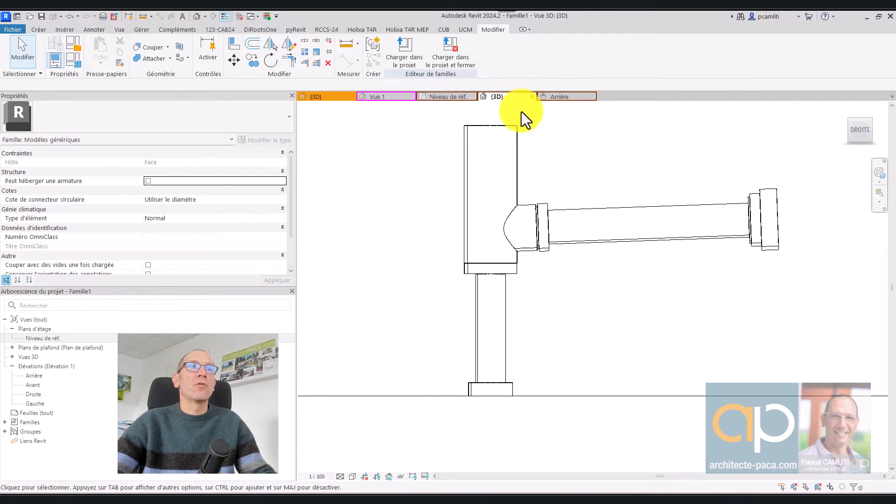
Step: Open the Droite elevation and frame the trap body with its sloping horizontal outlet pipe
{"action": "left_click", "coordinate": [565, 97]}
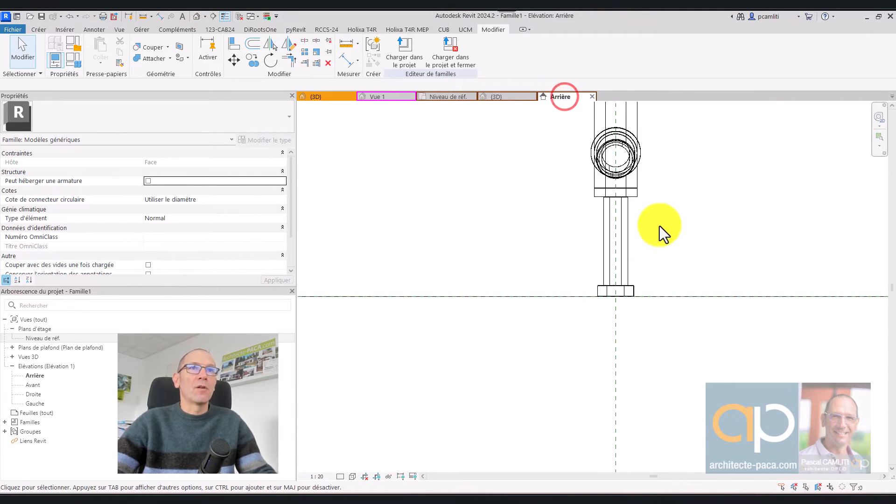
{"action": "scroll", "coordinate": [659, 225], "scroll_direction": "down", "scroll_amount": 2}
{"action": "middle_click_drag", "start_coordinate": [672, 222], "coordinate": [565, 210]}
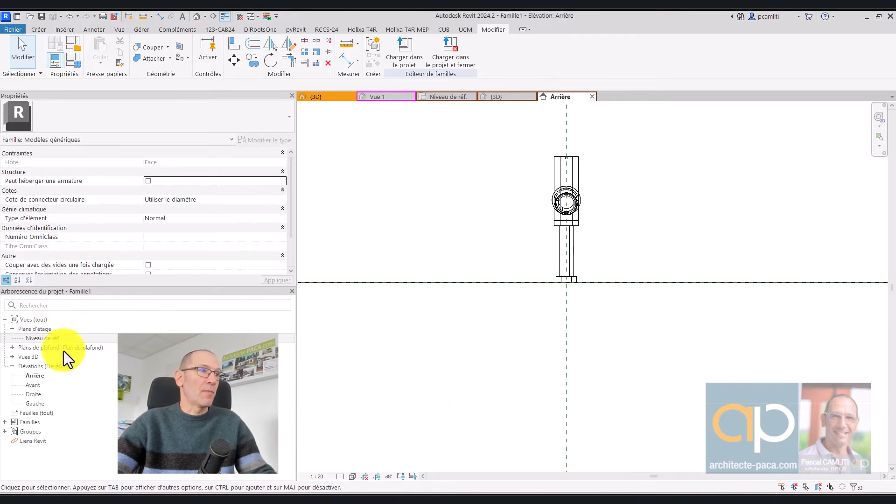
{"action": "double_click", "coordinate": [39, 394]}
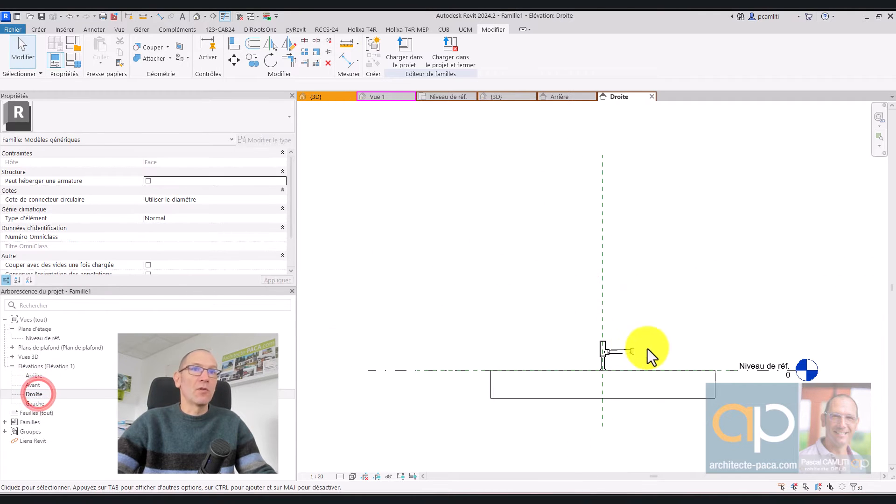
{"action": "middle_click_drag", "start_coordinate": [649, 351], "coordinate": [490, 270]}
{"action": "scroll", "coordinate": [490, 270], "scroll_direction": "up", "scroll_amount": 3}
{"action": "scroll", "coordinate": [446, 304], "scroll_direction": "up", "scroll_amount": 4}
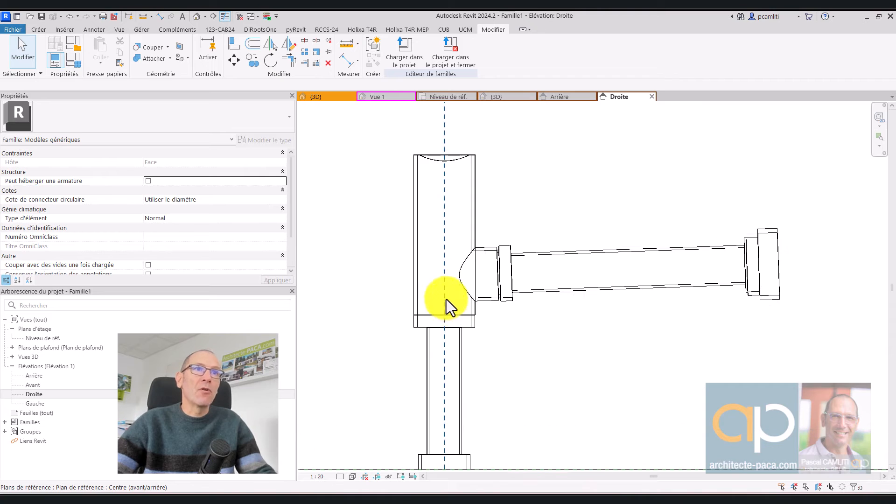
Step: Draw a reference line about 338 mm long along the outlet pipe's axis, from the vertical centre plane to the outlet's end face
{"action": "left_click", "coordinate": [37, 29]}
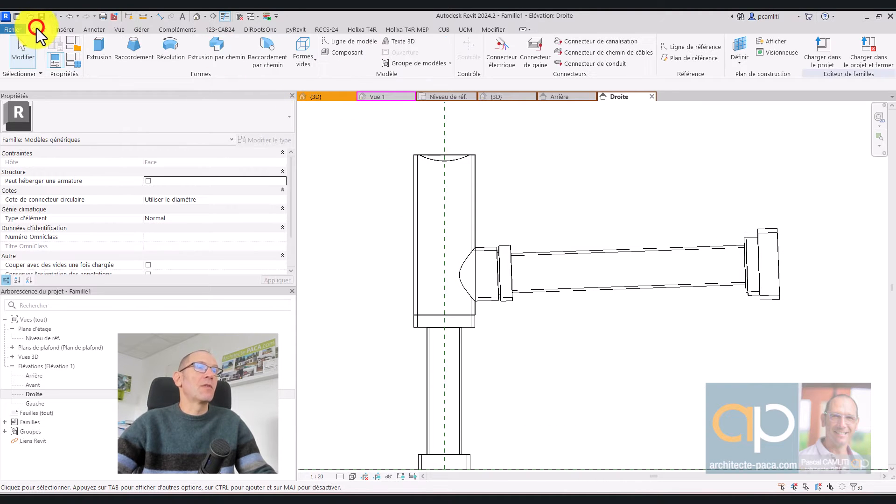
{"action": "left_click", "coordinate": [691, 48]}
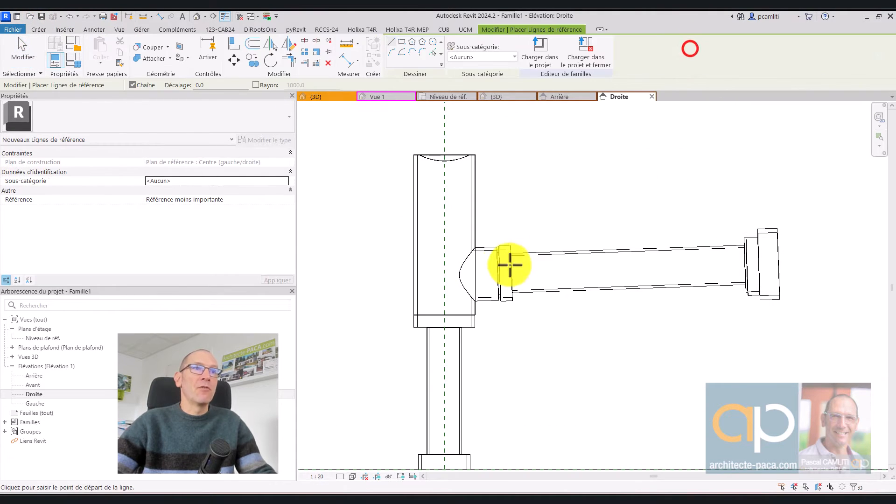
{"action": "left_click", "coordinate": [444, 276]}
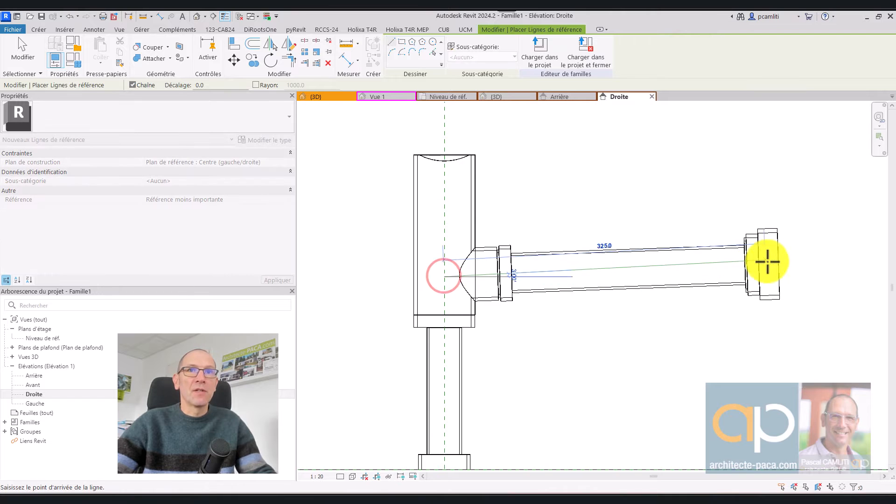
{"action": "scroll", "coordinate": [777, 263], "scroll_direction": "up", "scroll_amount": 1}
{"action": "scroll", "coordinate": [779, 265], "scroll_direction": "up", "scroll_amount": 3}
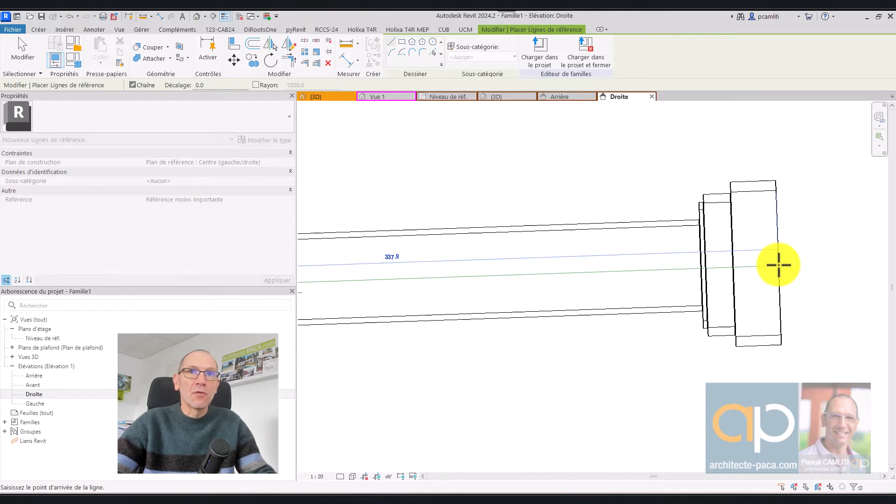
{"action": "left_click", "coordinate": [779, 264]}
{"action": "key", "text": "Escape"}
{"action": "scroll", "coordinate": [828, 237], "scroll_direction": "down", "scroll_amount": 4}
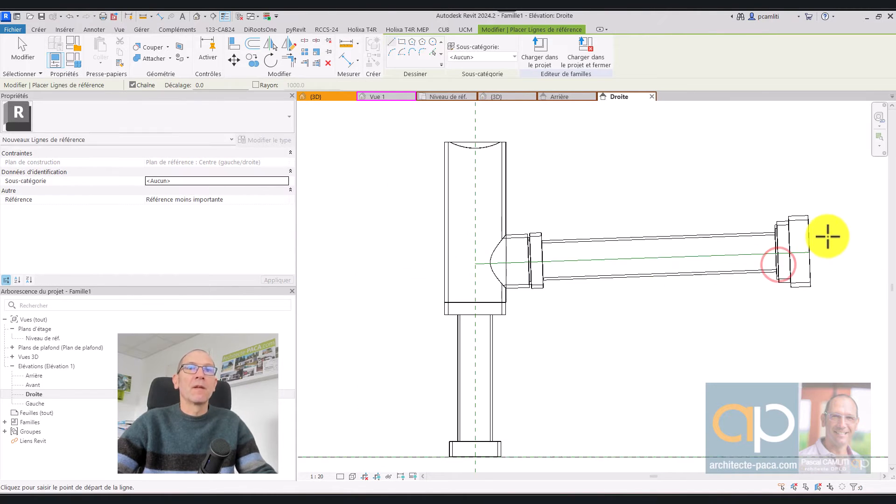
{"action": "key", "text": "Escape"}
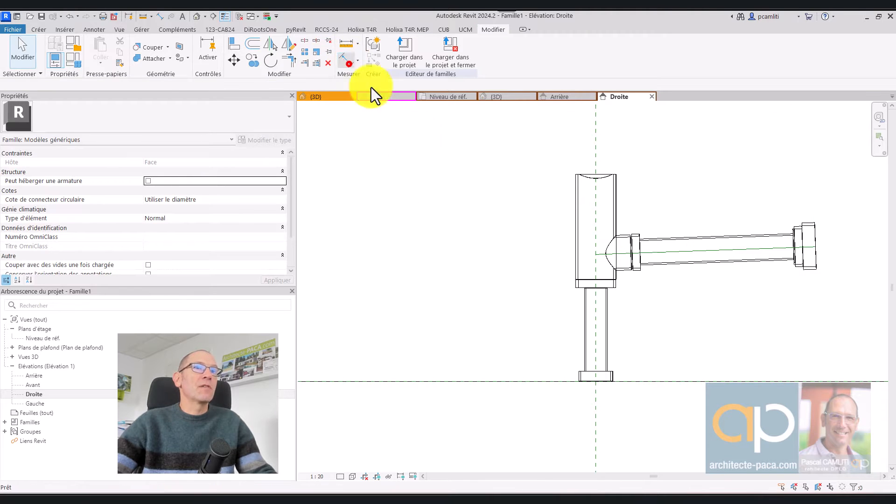
Step: Dimension the height from the reference level to the reference line's start point on the trap's vertical axis
{"action": "left_click", "coordinate": [564, 380]}
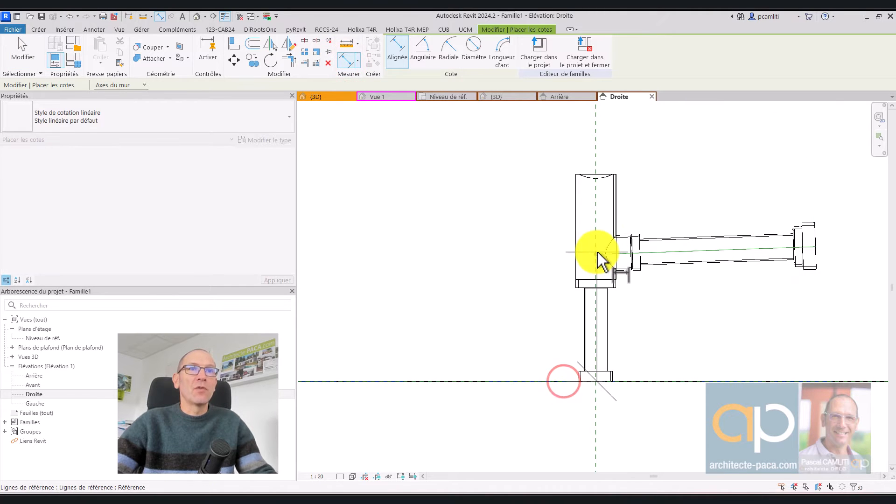
{"action": "left_click", "coordinate": [597, 252]}
{"action": "left_click", "coordinate": [502, 268]}
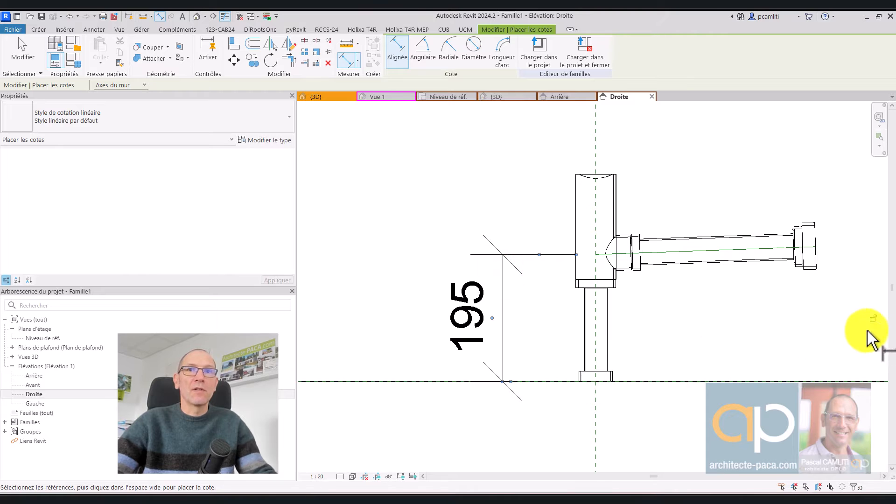
{"action": "middle_click_drag", "start_coordinate": [869, 320], "coordinate": [790, 315]}
{"action": "key", "text": "Escape"}
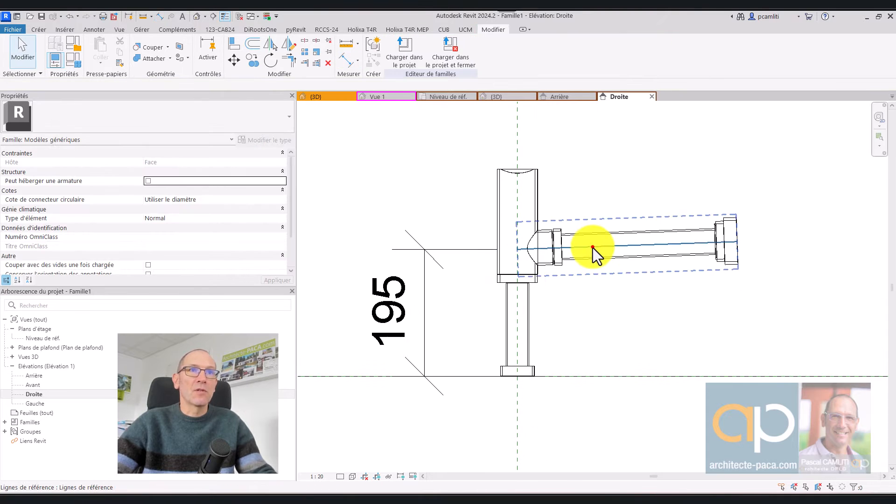
Step: Add an angular dimension between the vertical centre plane and the sloping reference line
{"action": "left_click", "coordinate": [593, 247]}
{"action": "scroll", "coordinate": [672, 250], "scroll_direction": "up", "scroll_amount": 2}
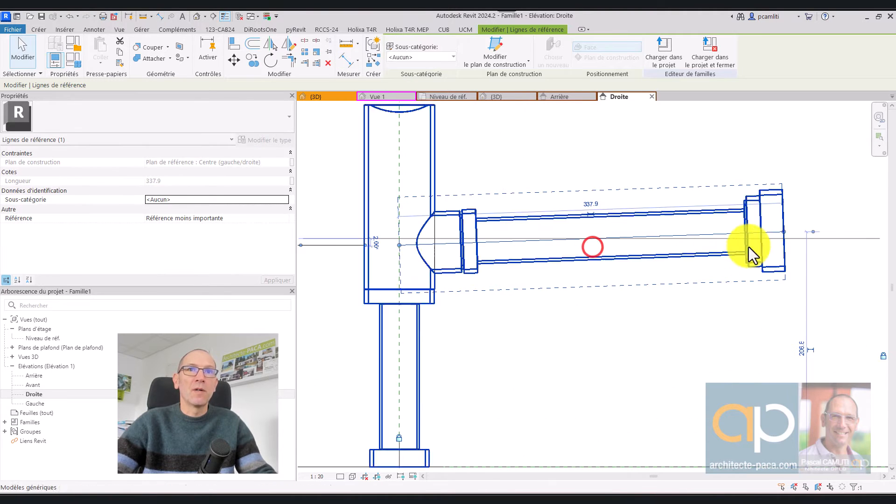
{"action": "left_click", "coordinate": [357, 59]}
{"action": "left_click", "coordinate": [367, 98]}
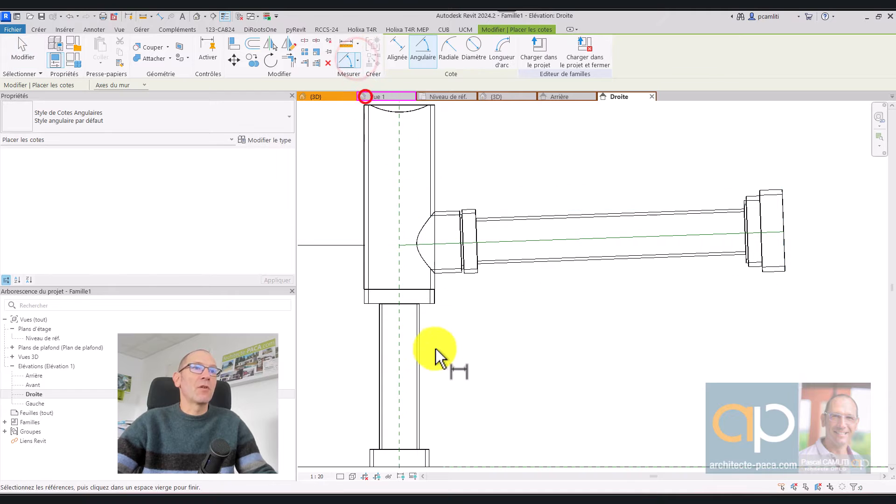
{"action": "left_click", "coordinate": [399, 332]}
{"action": "left_click", "coordinate": [521, 241]}
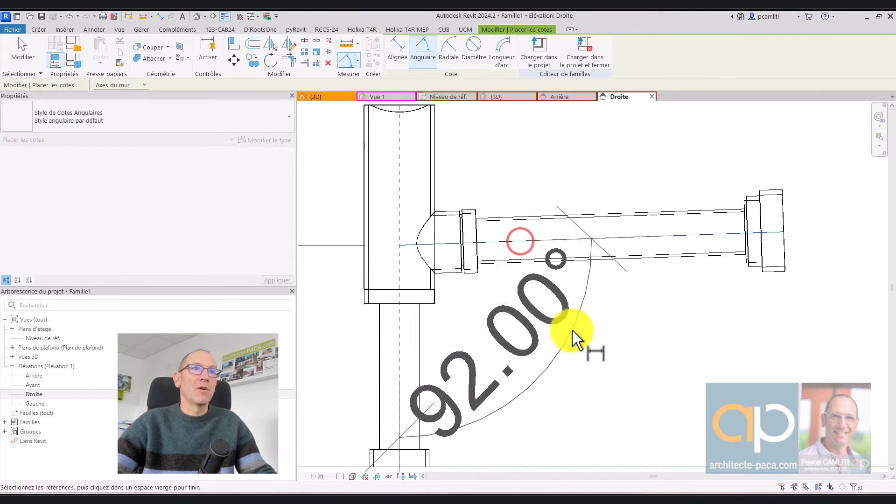
{"action": "scroll", "coordinate": [572, 332], "scroll_direction": "down", "scroll_amount": 2}
{"action": "left_click", "coordinate": [570, 331]}
{"action": "key", "text": "Escape"}
{"action": "key", "text": "Escape"}
Step: Label the angular dimension with a new family type parameter named Angle, and reposition its arc between the vertical pipe and the outlet
{"action": "left_click", "coordinate": [578, 304]}
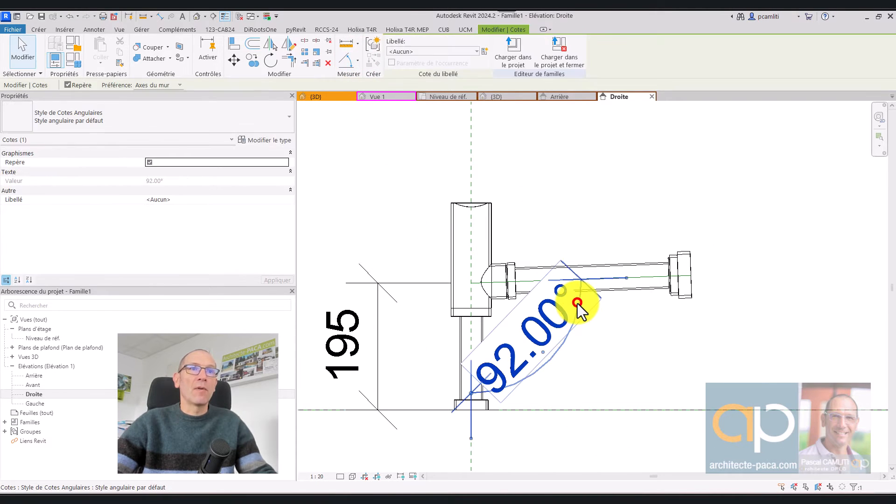
{"action": "left_click", "coordinate": [485, 51]}
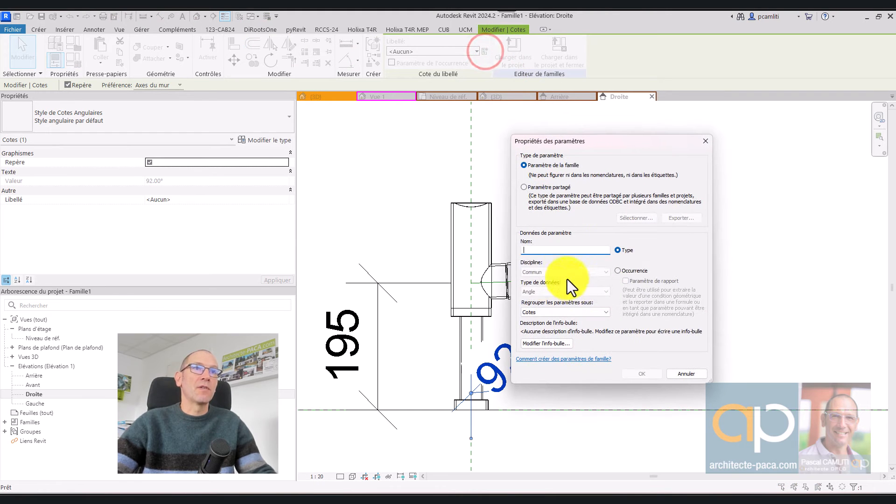
{"action": "type", "text": "Angle"}
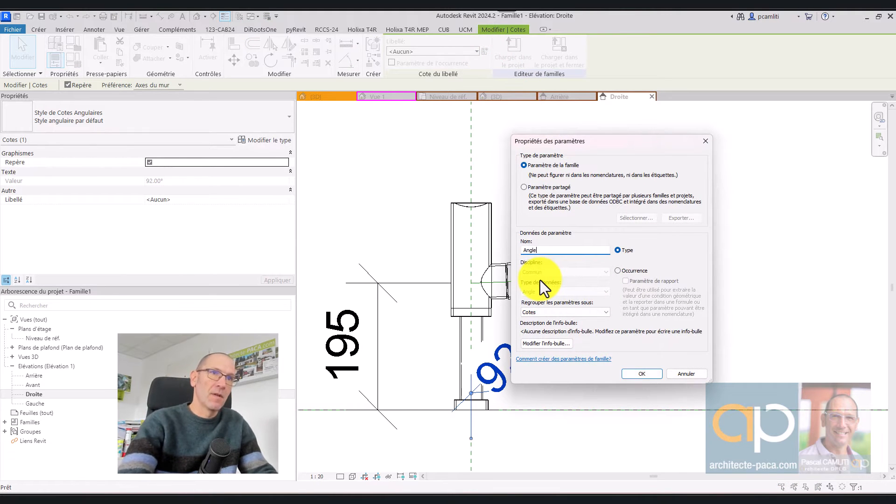
{"action": "key", "text": "Return"}
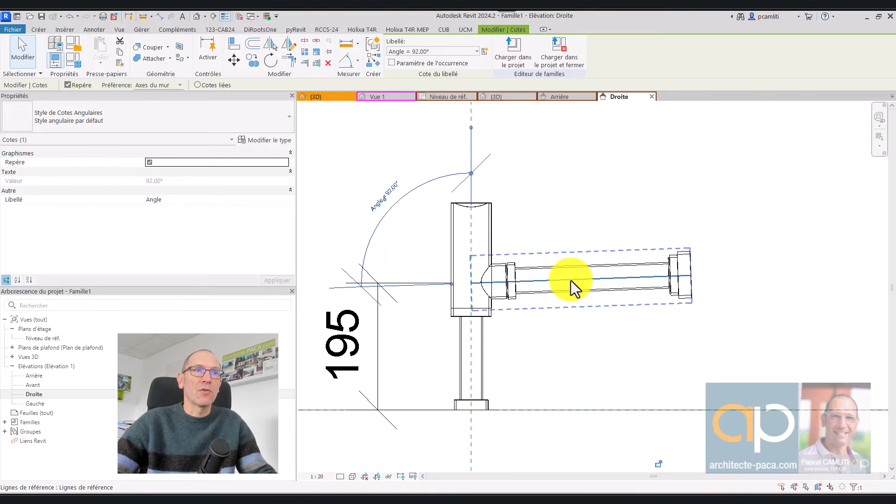
{"action": "left_click_drag", "start_coordinate": [408, 193], "coordinate": [546, 307]}
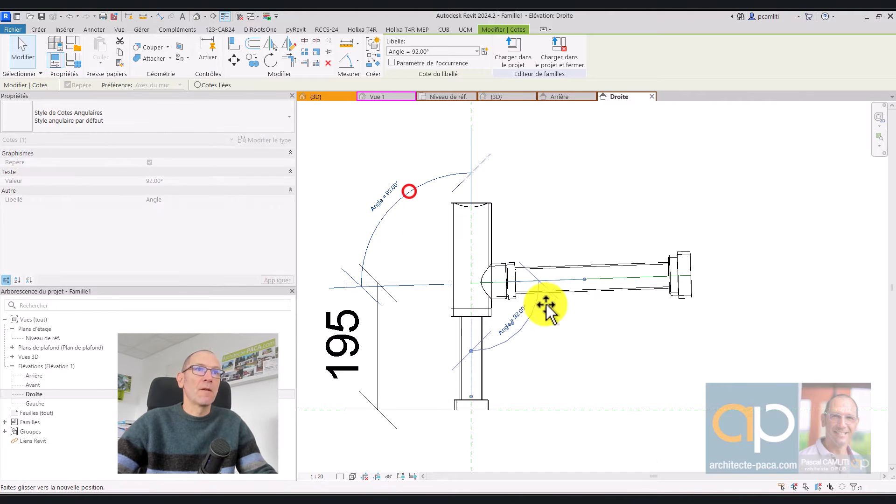
Step: Set the Droite elevation's view scale to 1:2
{"action": "left_click", "coordinate": [324, 474]}
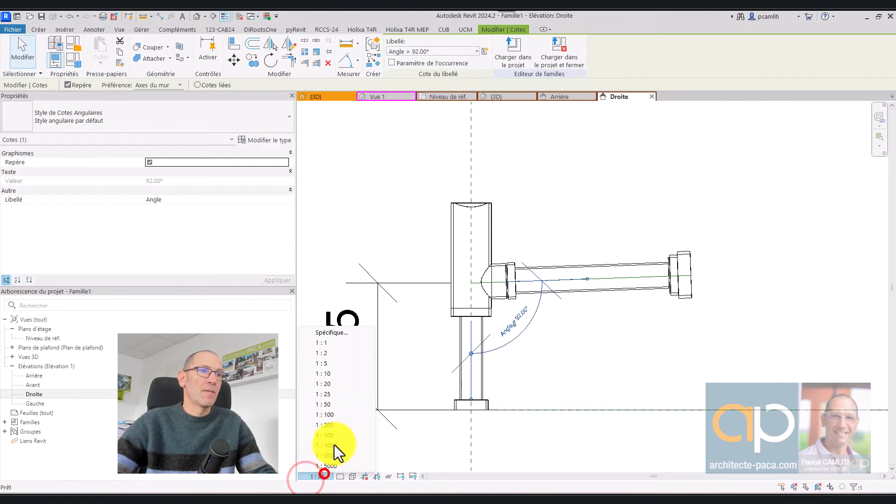
{"action": "left_click", "coordinate": [338, 355]}
{"action": "left_click", "coordinate": [629, 336]}
{"action": "scroll", "coordinate": [626, 286], "scroll_direction": "up", "scroll_amount": 3}
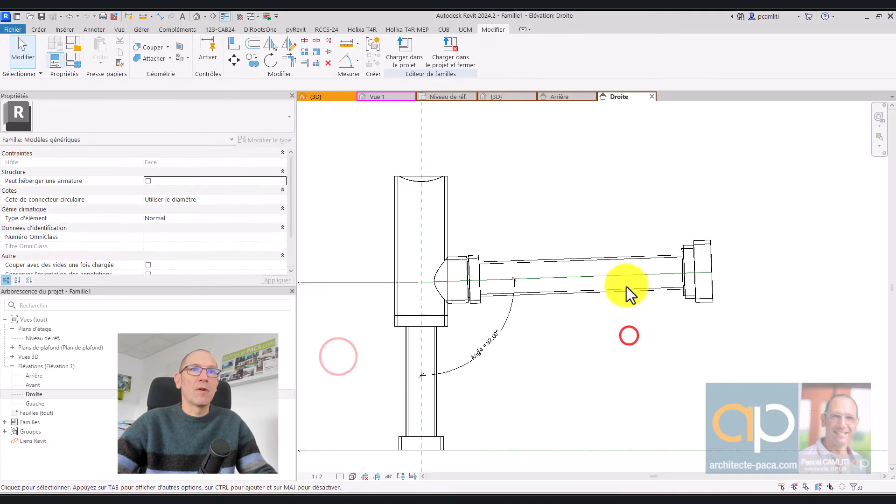
Step: Examine the outlet's reference line and its built-in planes in the Droite elevation and in 3D
{"action": "left_click", "coordinate": [644, 270]}
{"action": "scroll", "coordinate": [644, 270], "scroll_direction": "down", "scroll_amount": 2}
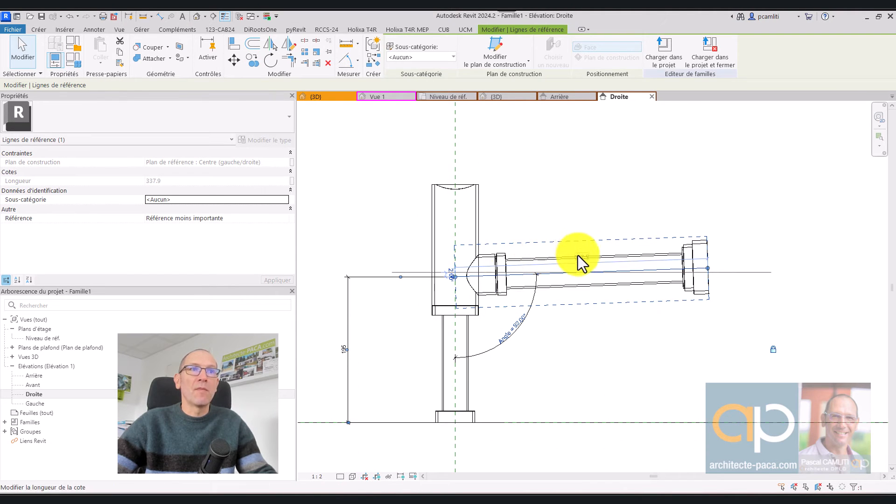
{"action": "key", "text": "3"}
{"action": "key", "text": "d"}
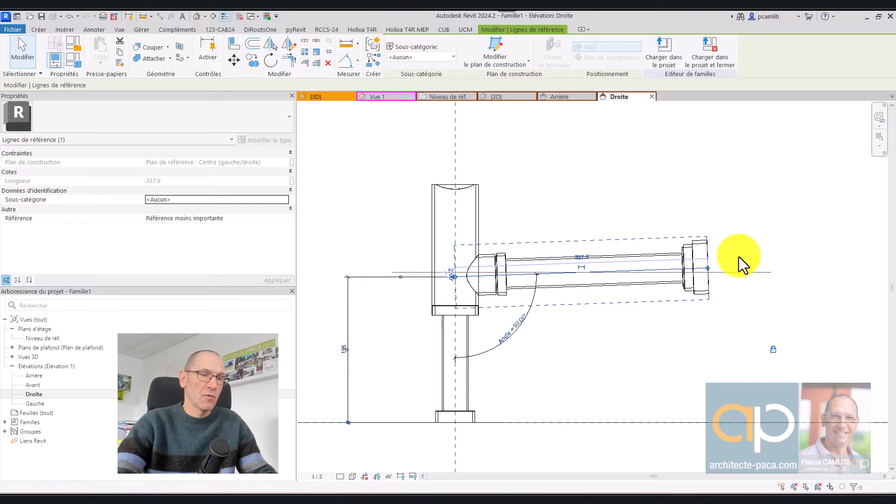
{"action": "scroll", "coordinate": [738, 257], "scroll_direction": "down", "scroll_amount": 3}
{"action": "middle_click_drag", "start_coordinate": [729, 262], "coordinate": [679, 285], "text": "shift"}
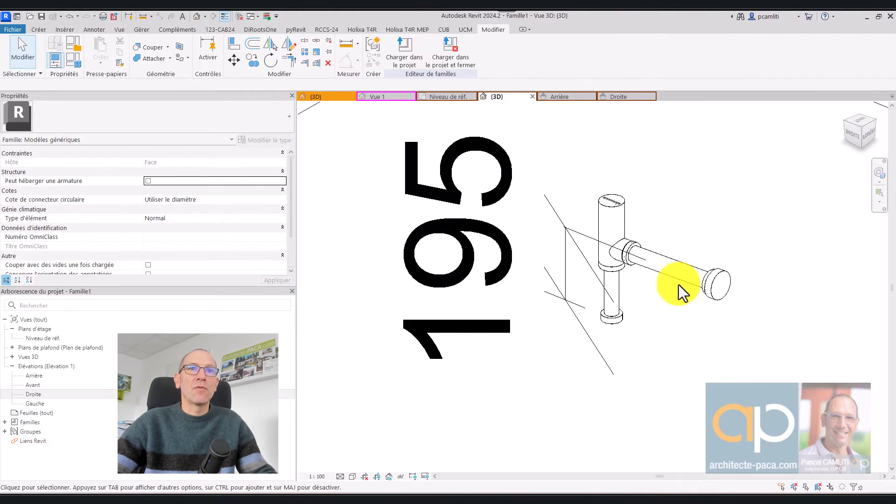
{"action": "left_click", "coordinate": [683, 274]}
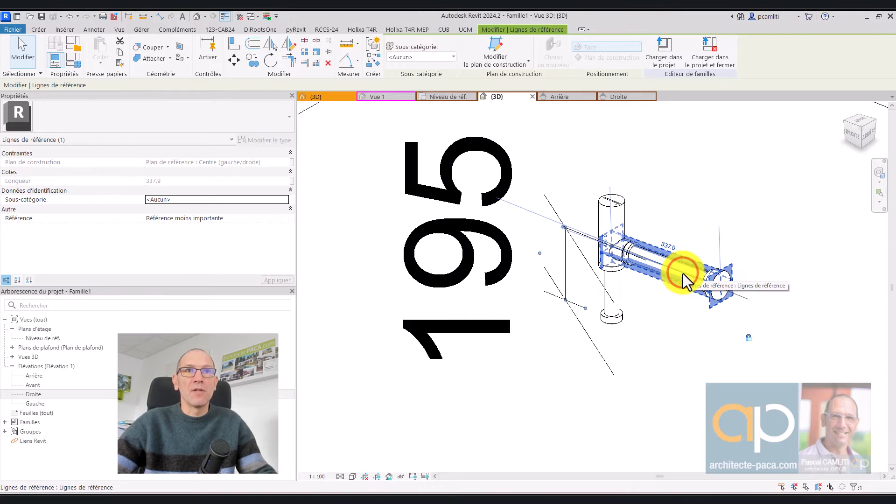
{"action": "left_click", "coordinate": [38, 30]}
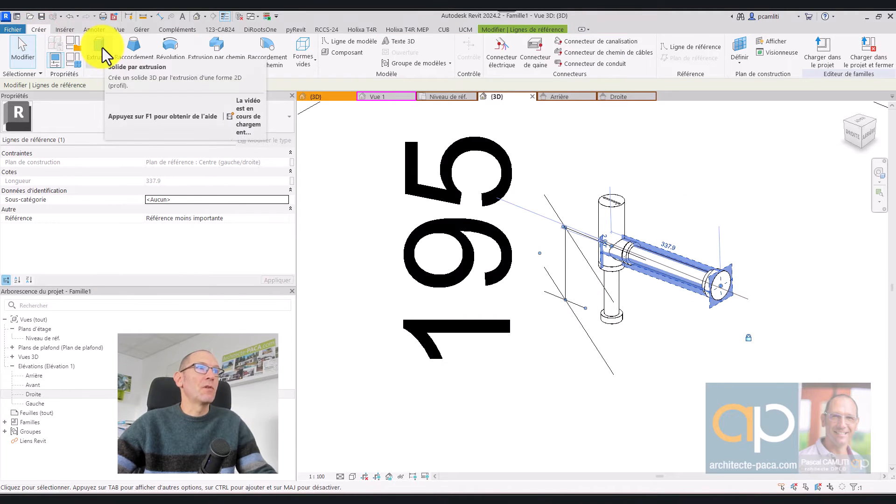
{"action": "left_click", "coordinate": [737, 45]}
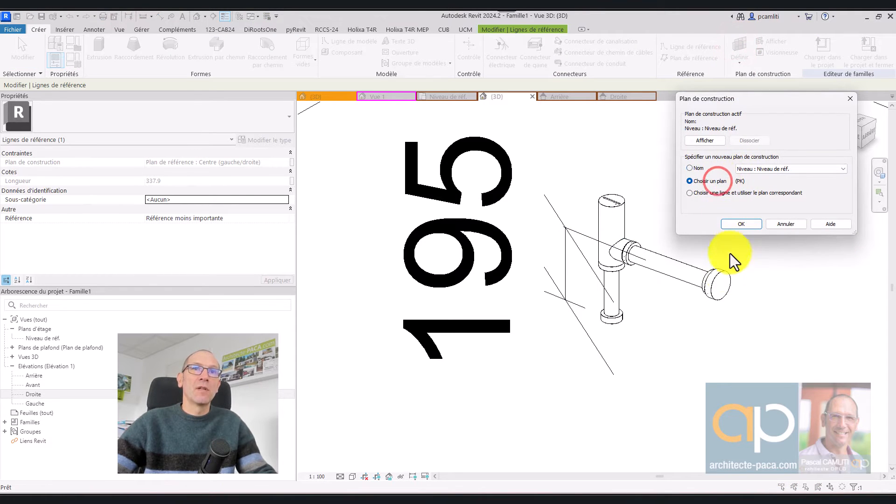
{"action": "left_click", "coordinate": [742, 226]}
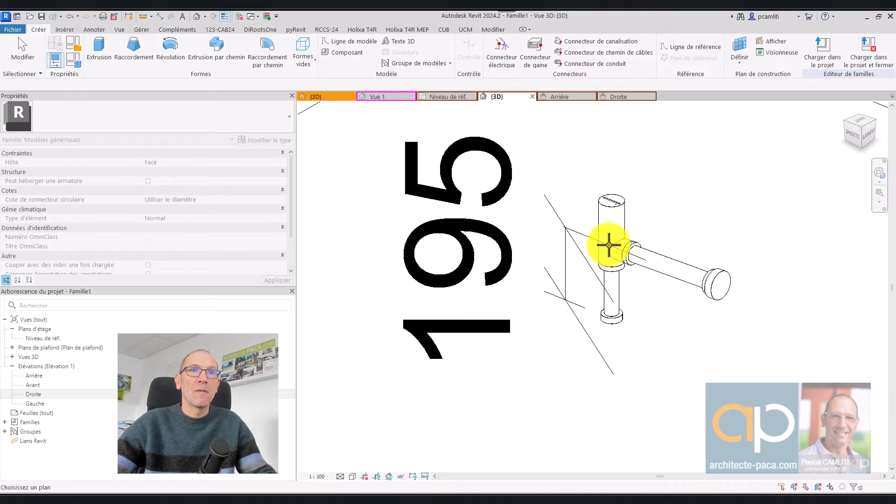
{"action": "scroll", "coordinate": [609, 245], "scroll_direction": "up", "scroll_amount": 3}
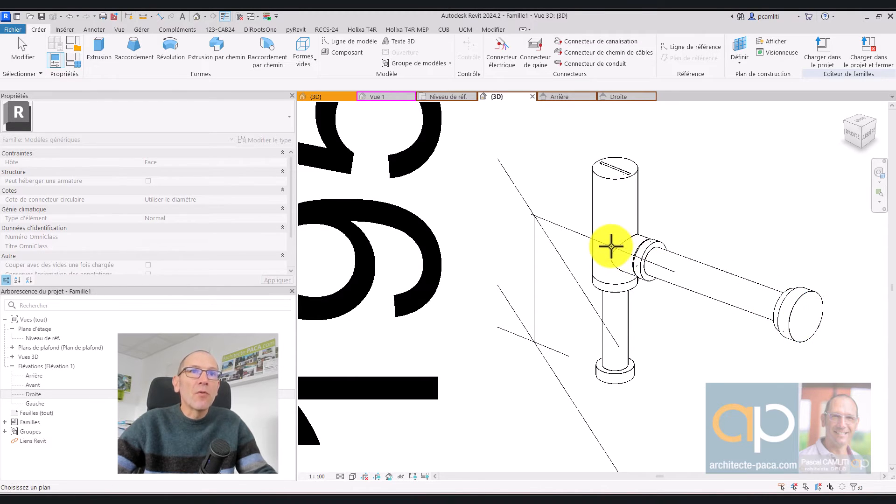
{"action": "middle_click_drag", "start_coordinate": [610, 255], "coordinate": [714, 242], "text": "shift"}
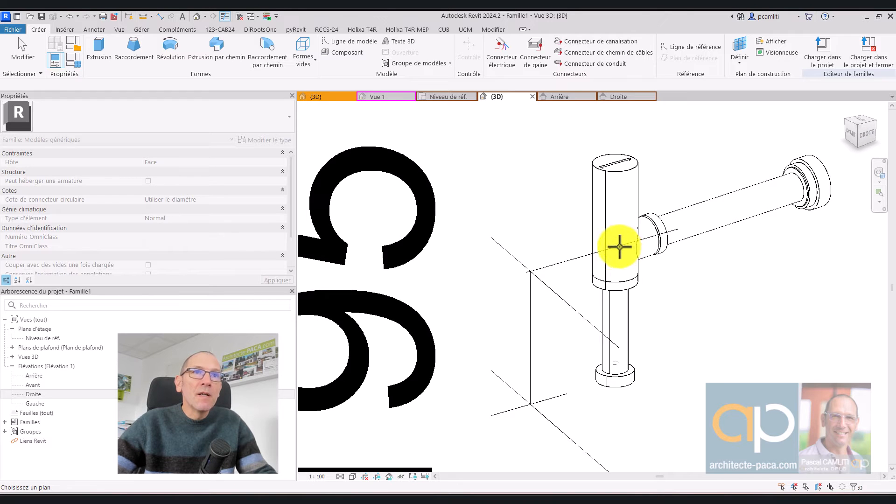
Step: Display the 3D view in wireframe and pick the plane perpendicular to the reference line at its start point as the work plane
{"action": "left_click", "coordinate": [351, 476]}
{"action": "left_click", "coordinate": [387, 415]}
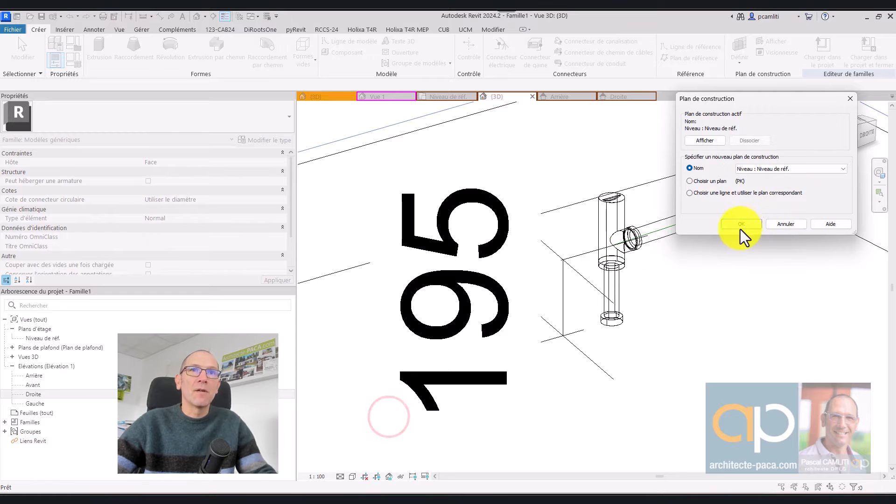
{"action": "left_click", "coordinate": [714, 182]}
{"action": "left_click", "coordinate": [741, 224]}
{"action": "scroll", "coordinate": [604, 244], "scroll_direction": "up", "scroll_amount": 5}
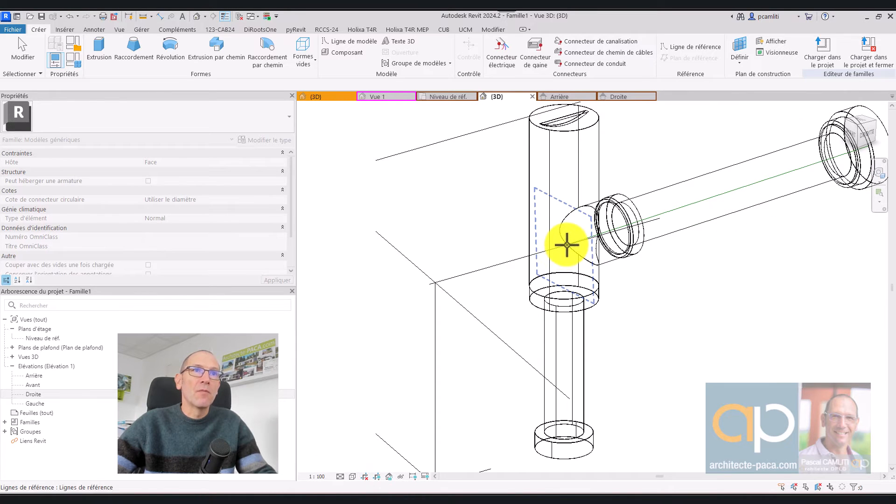
{"action": "left_click", "coordinate": [563, 244]}
{"action": "middle_click_drag", "start_coordinate": [644, 276], "coordinate": [537, 293], "text": "shift"}
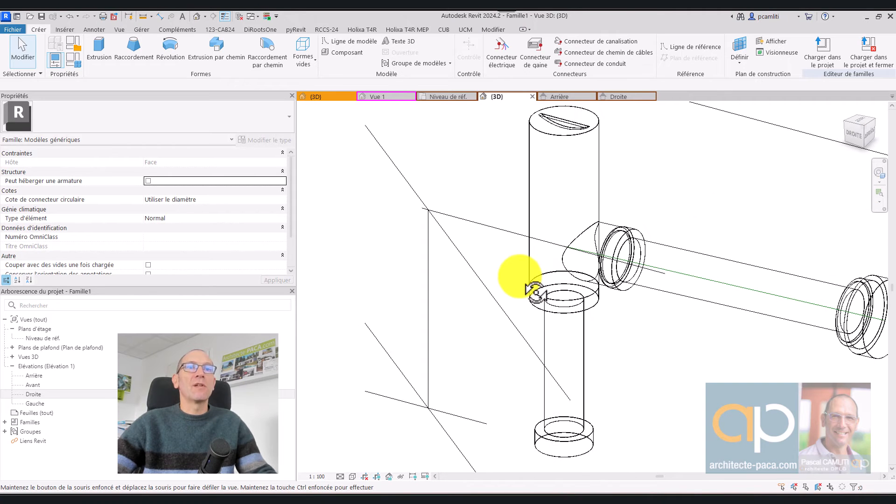
Step: Start an extrusion and sketch a circle of about 18.4 mm radius centred on the outlet's reference line in the Arrière elevation
{"action": "left_click", "coordinate": [100, 52]}
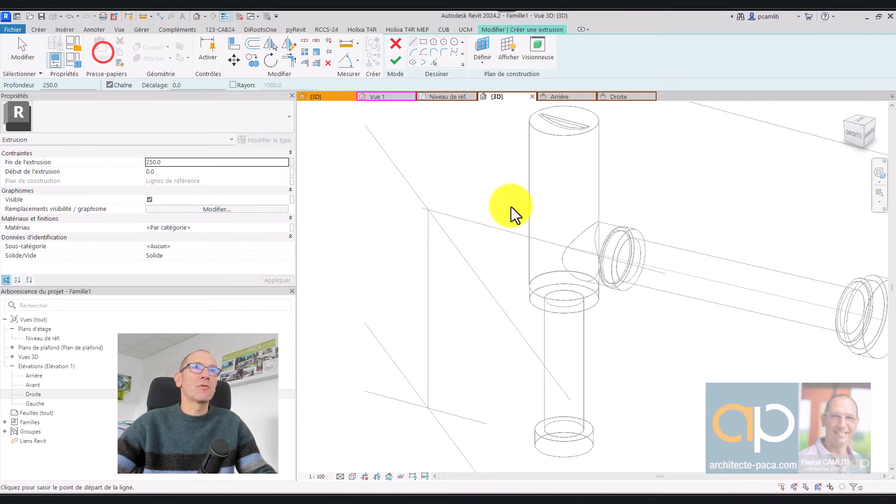
{"action": "left_click", "coordinate": [456, 41]}
{"action": "mouse_move", "coordinate": [660, 240]}
{"action": "middle_mouse_down", "text": "shift"}
{"action": "mouse_move", "coordinate": [651, 262]}
{"action": "mouse_move", "coordinate": [604, 242]}
{"action": "mouse_move", "coordinate": [730, 224]}
{"action": "middle_mouse_up", "text": "shift"}
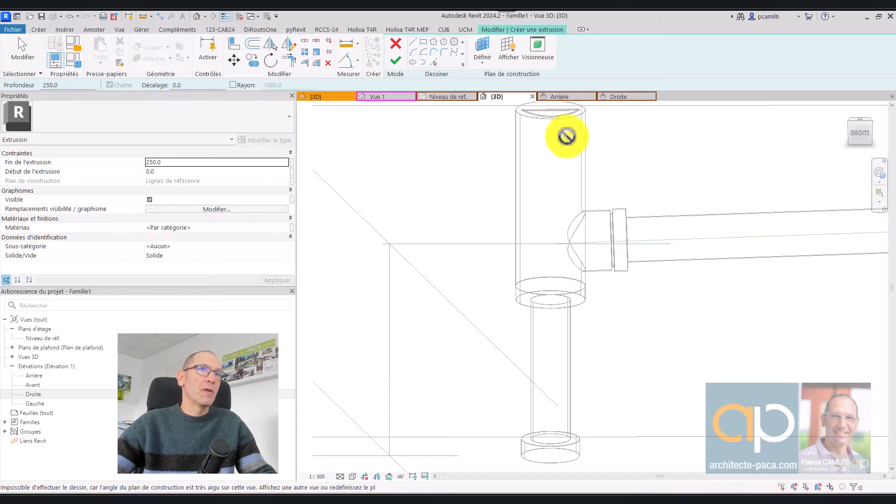
{"action": "left_click", "coordinate": [632, 96]}
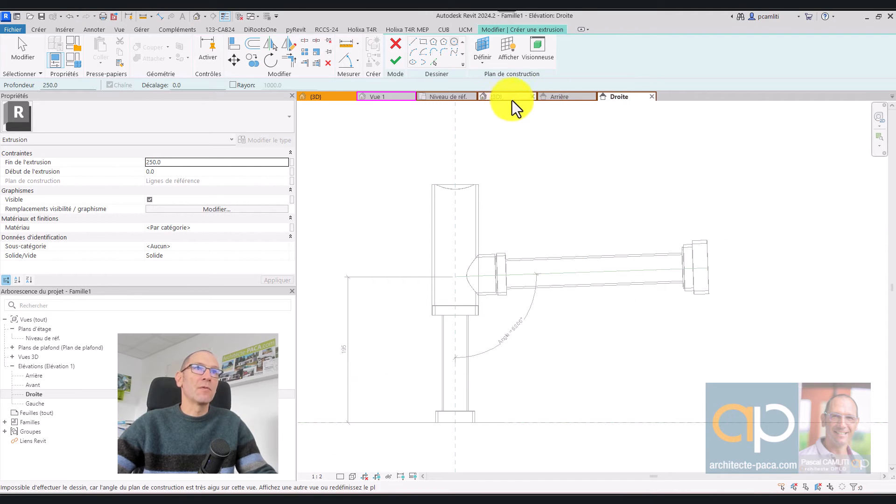
{"action": "left_click", "coordinate": [557, 97]}
{"action": "scroll", "coordinate": [569, 201], "scroll_direction": "up", "scroll_amount": 5}
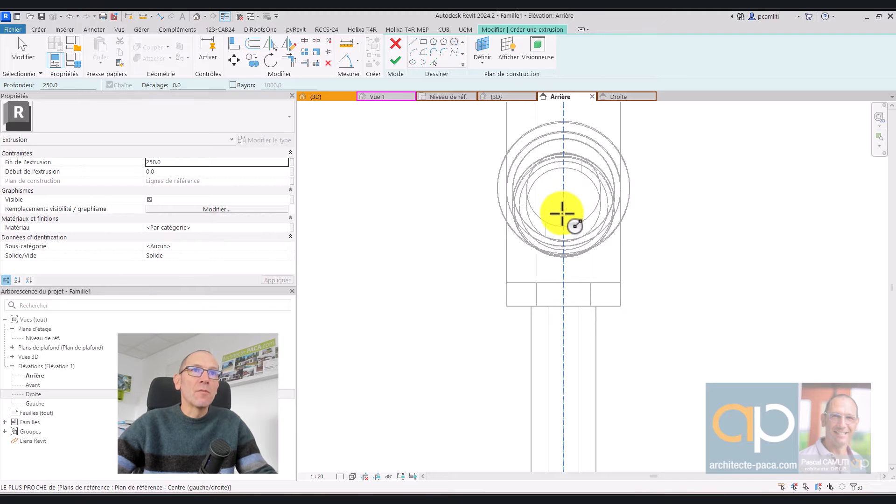
{"action": "scroll", "coordinate": [562, 214], "scroll_direction": "up", "scroll_amount": 3}
{"action": "scroll", "coordinate": [565, 184], "scroll_direction": "up", "scroll_amount": 2}
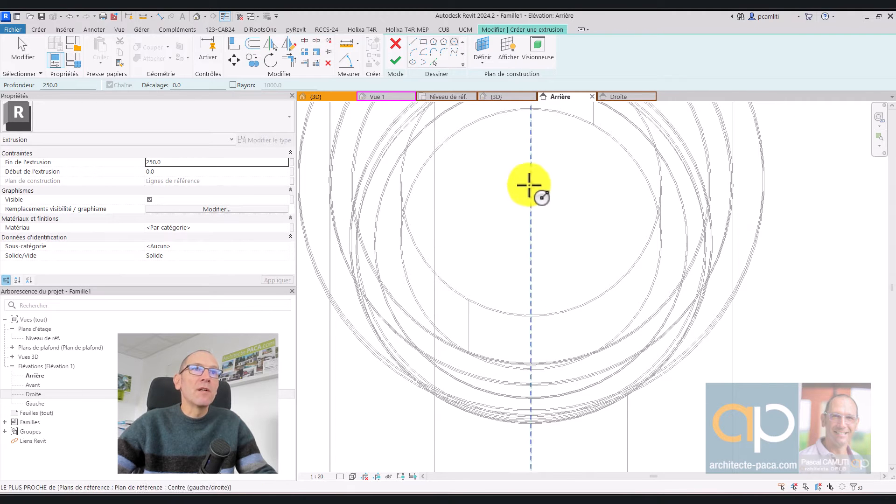
{"action": "left_click", "coordinate": [529, 265]}
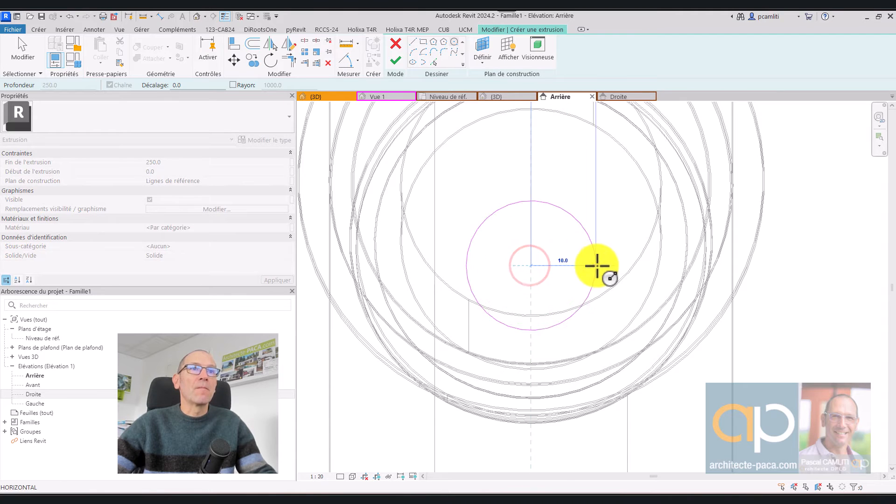
{"action": "scroll", "coordinate": [600, 265], "scroll_direction": "down", "scroll_amount": 3}
{"action": "left_click", "coordinate": [622, 265]}
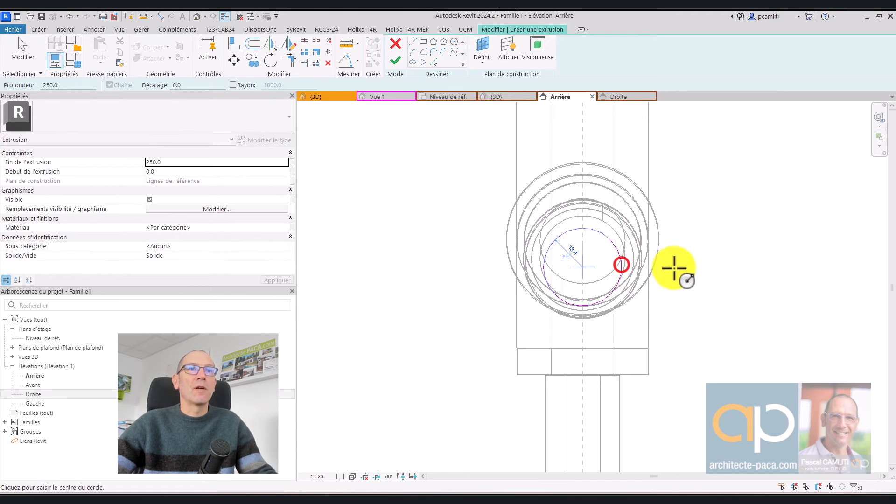
{"action": "key", "text": "Escape"}
{"action": "key", "text": "Escape"}
Step: Set the sketched circle's radius to 26 mm in the 3D view and finish the extrusion
{"action": "key", "text": "ctrl+Tab"}
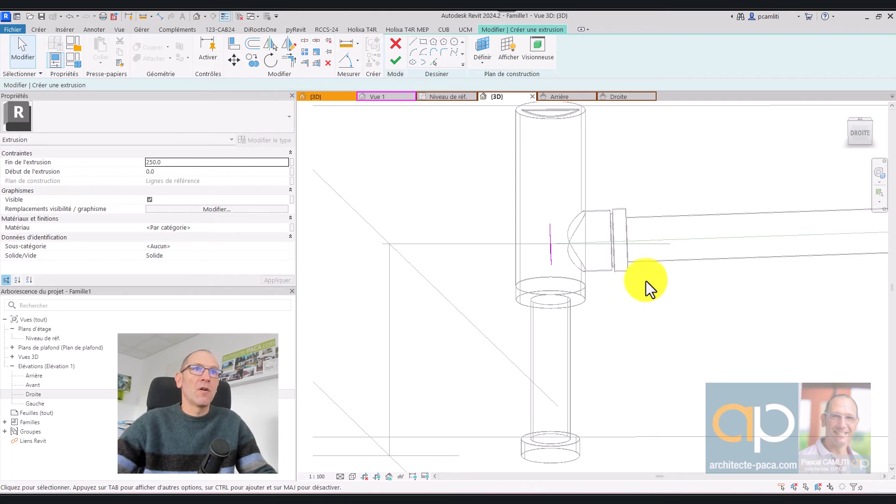
{"action": "middle_click_drag", "start_coordinate": [646, 286], "coordinate": [588, 247], "text": "shift"}
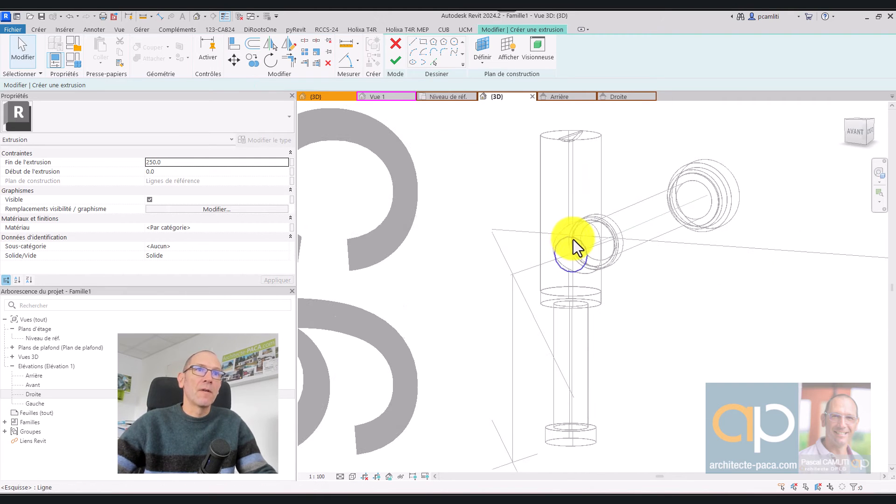
{"action": "left_click", "coordinate": [574, 236]}
{"action": "scroll", "coordinate": [574, 236], "scroll_direction": "up", "scroll_amount": 4}
{"action": "left_click_drag", "start_coordinate": [517, 280], "coordinate": [506, 274]}
{"action": "middle_click_drag", "start_coordinate": [653, 275], "coordinate": [529, 303]}
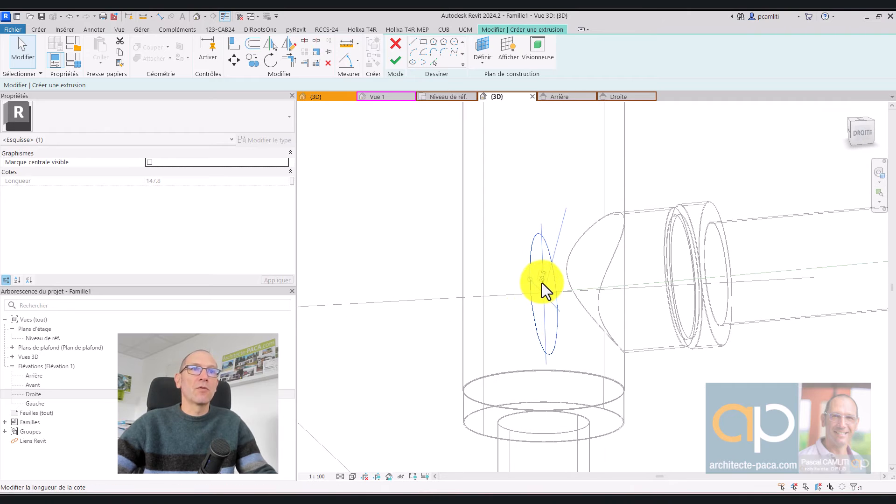
{"action": "type", "text": "26"}
{"action": "key", "text": "Return"}
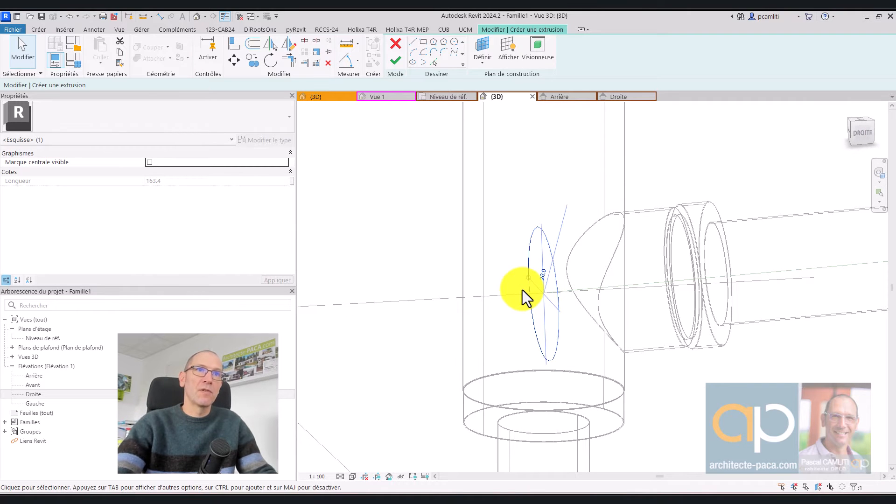
{"action": "scroll", "coordinate": [584, 261], "scroll_direction": "down", "scroll_amount": 2}
{"action": "left_click", "coordinate": [401, 62]}
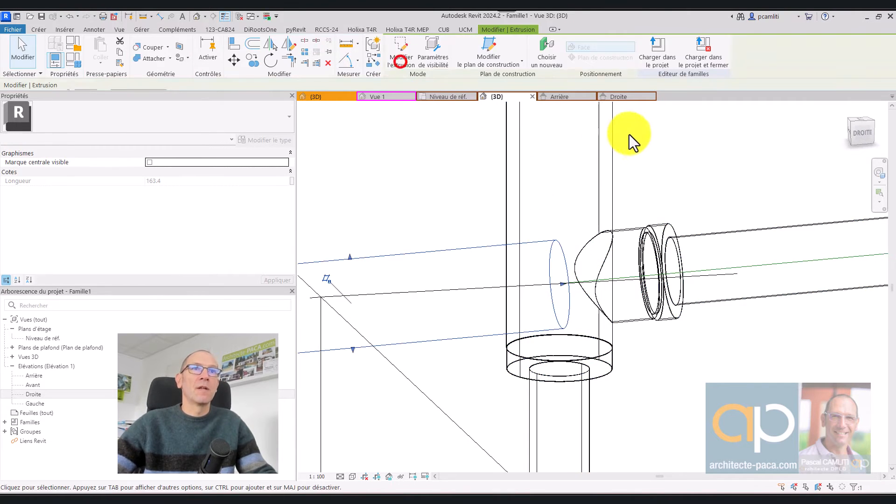
Step: Stretch the extrusion's two ends between the vertical pipe and the outlet collar, with its start at about -53.7 and end at about -3.6
{"action": "scroll", "coordinate": [592, 231], "scroll_direction": "down", "scroll_amount": 3}
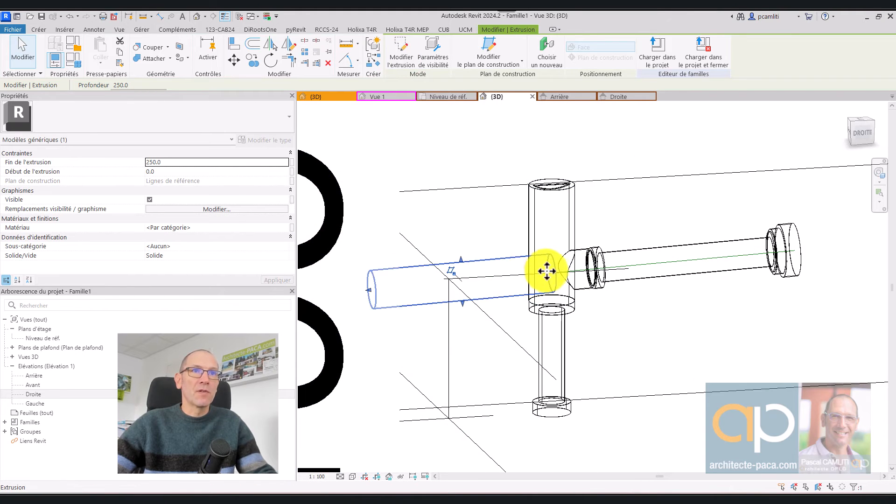
{"action": "left_click_drag", "start_coordinate": [554, 271], "coordinate": [591, 269]}
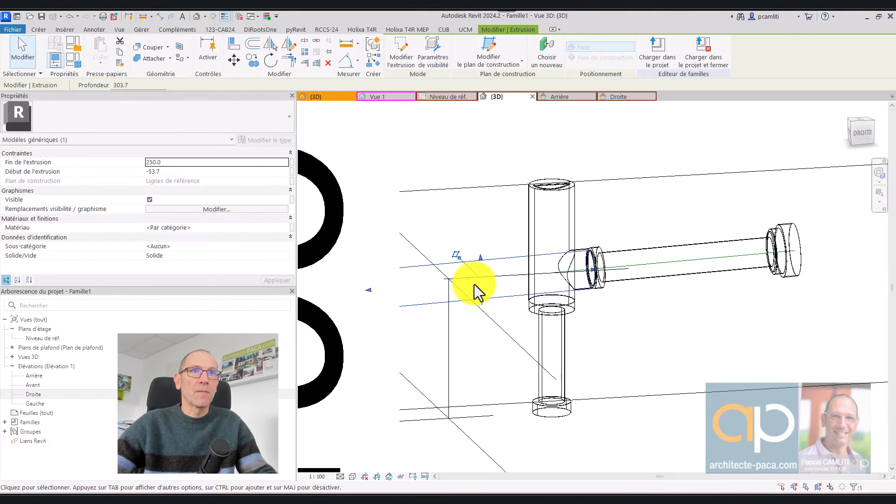
{"action": "left_click_drag", "start_coordinate": [369, 290], "coordinate": [556, 274]}
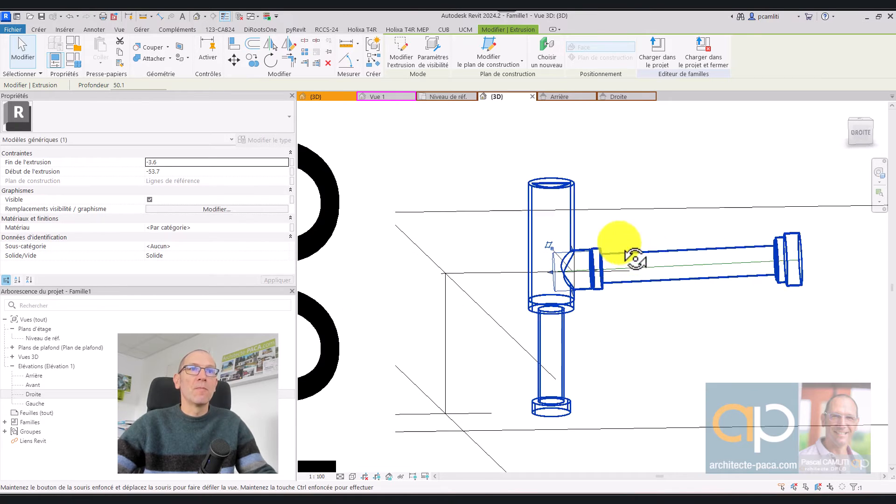
Step: Try a 28 mm radius for the circle of the outlet extrusion and finish the sketch
{"action": "scroll", "coordinate": [602, 252], "scroll_direction": "up", "scroll_amount": 5}
{"action": "middle_click_drag", "start_coordinate": [540, 269], "coordinate": [517, 259], "text": "shift"}
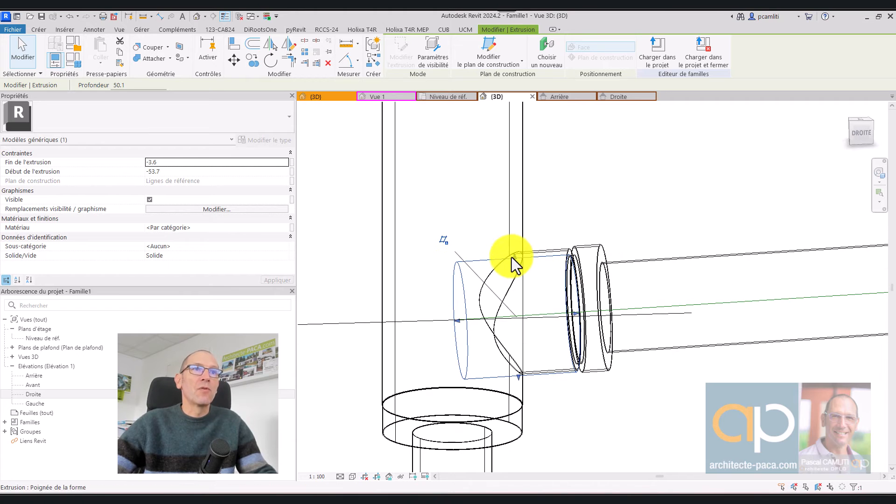
{"action": "left_click", "coordinate": [415, 63]}
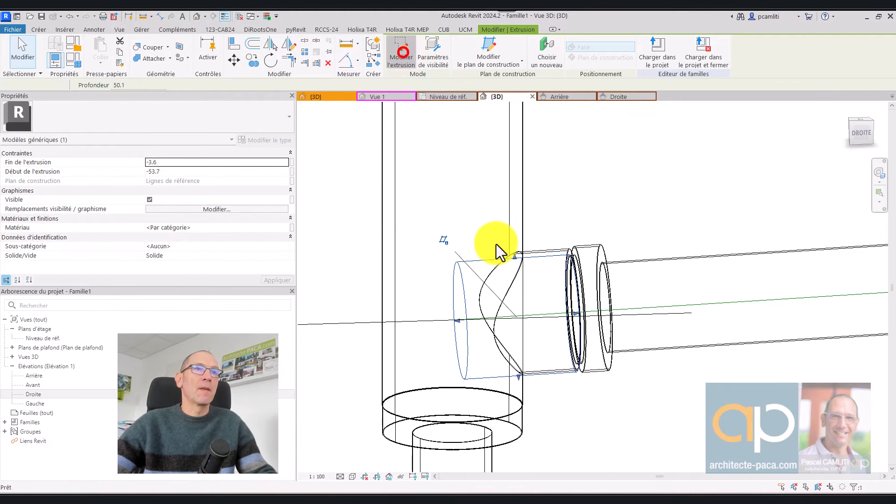
{"action": "left_click", "coordinate": [454, 284]}
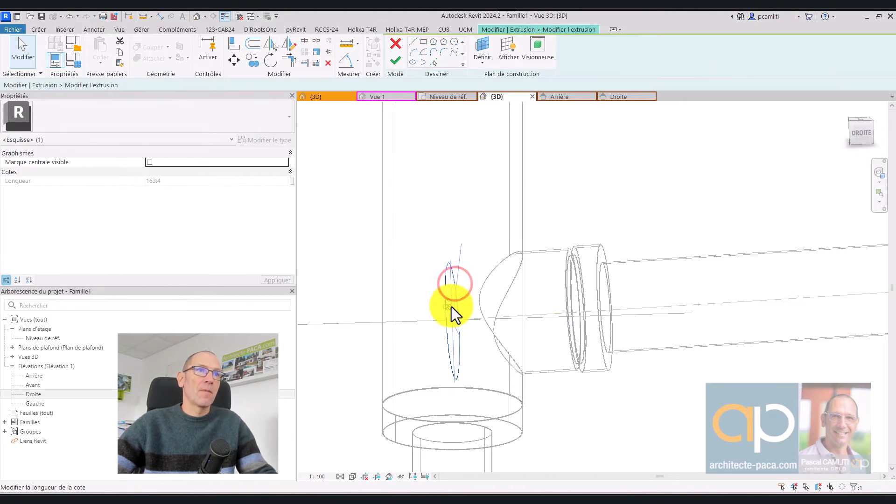
{"action": "left_click", "coordinate": [449, 306]}
{"action": "type", "text": "28"}
{"action": "key", "text": "Return"}
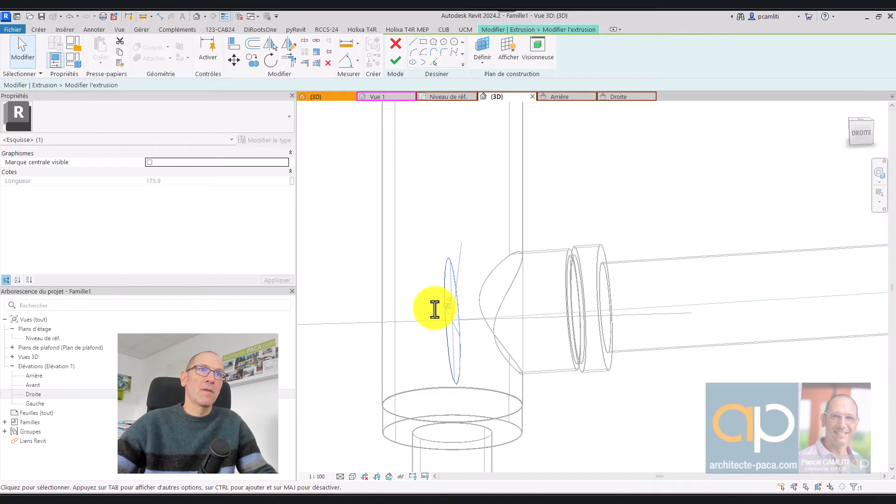
{"action": "left_click", "coordinate": [403, 63]}
Step: Edit the outlet extrusion's sketch again, set the circle's radius to 26 mm and finish the sketch
{"action": "mouse_move", "coordinate": [574, 205]}
{"action": "middle_mouse_down", "text": "shift"}
{"action": "mouse_move", "coordinate": [626, 208]}
{"action": "mouse_move", "coordinate": [654, 162]}
{"action": "mouse_move", "coordinate": [672, 208]}
{"action": "mouse_move", "coordinate": [464, 244]}
{"action": "mouse_move", "coordinate": [544, 288]}
{"action": "mouse_move", "coordinate": [492, 240]}
{"action": "mouse_move", "coordinate": [527, 238]}
{"action": "mouse_move", "coordinate": [674, 278]}
{"action": "mouse_move", "coordinate": [546, 260]}
{"action": "middle_mouse_up", "text": "shift"}
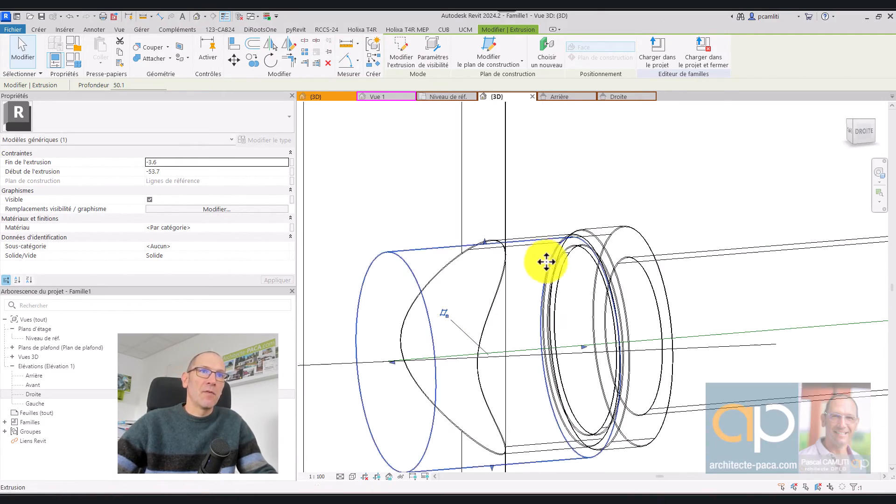
{"action": "left_click_drag", "start_coordinate": [495, 245], "coordinate": [487, 243]}
{"action": "mouse_move", "coordinate": [549, 254]}
{"action": "middle_mouse_down", "text": "shift"}
{"action": "mouse_move", "coordinate": [570, 246]}
{"action": "mouse_move", "coordinate": [555, 234]}
{"action": "mouse_move", "coordinate": [560, 261]}
{"action": "middle_mouse_up", "text": "shift"}
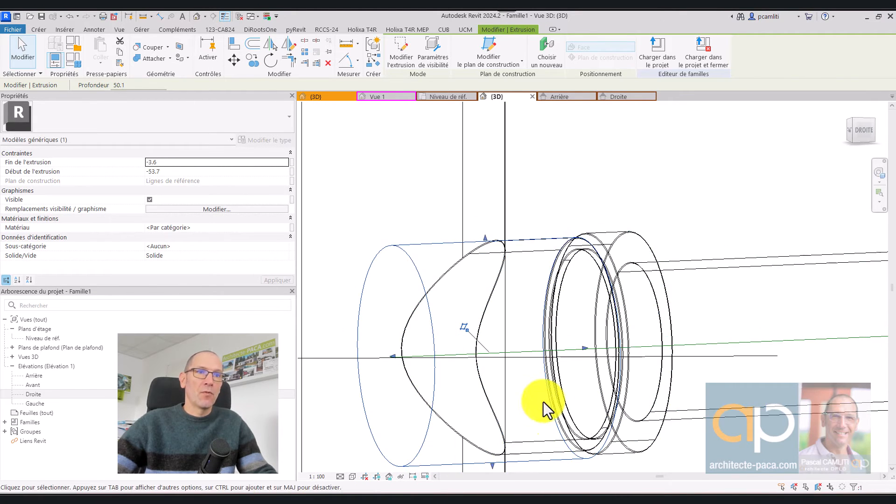
{"action": "middle_click_drag", "start_coordinate": [441, 366], "coordinate": [541, 365], "text": "shift"}
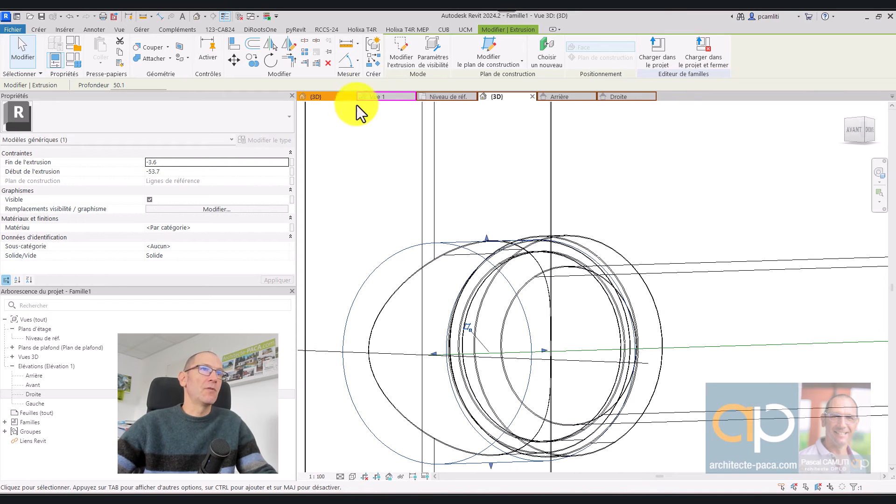
{"action": "left_click", "coordinate": [411, 67]}
{"action": "left_click", "coordinate": [497, 276]}
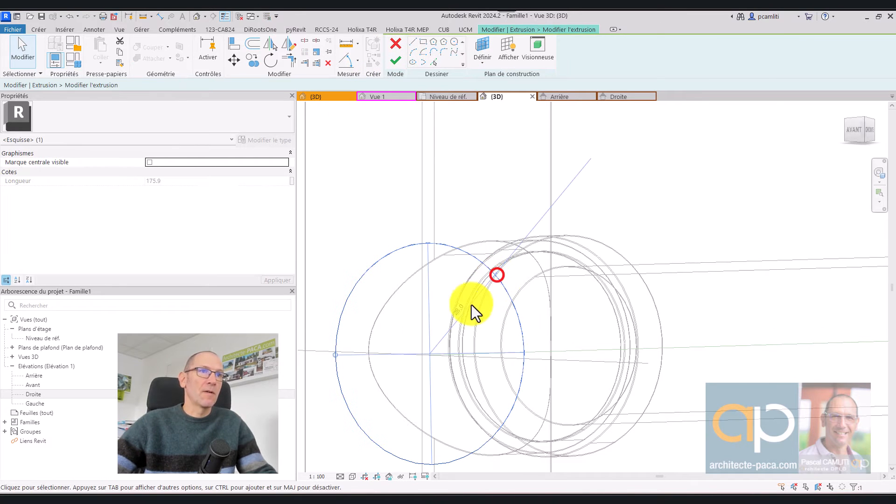
{"action": "left_click", "coordinate": [463, 310]}
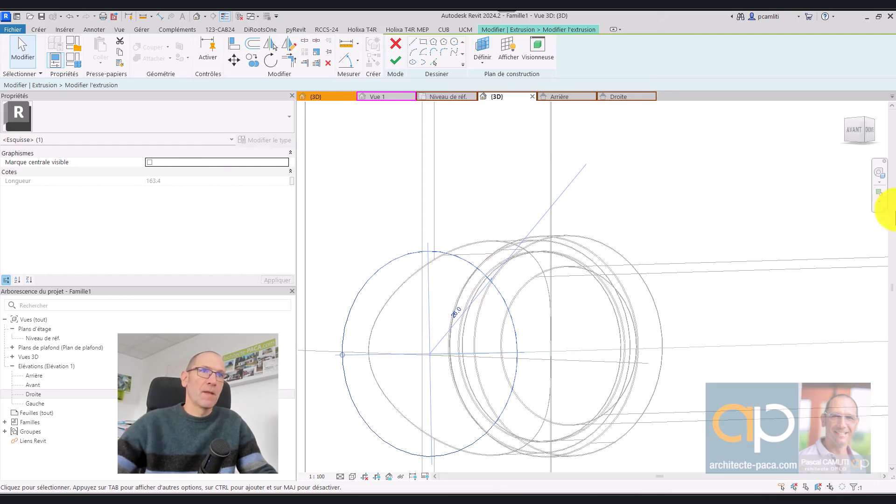
{"action": "left_click", "coordinate": [394, 61]}
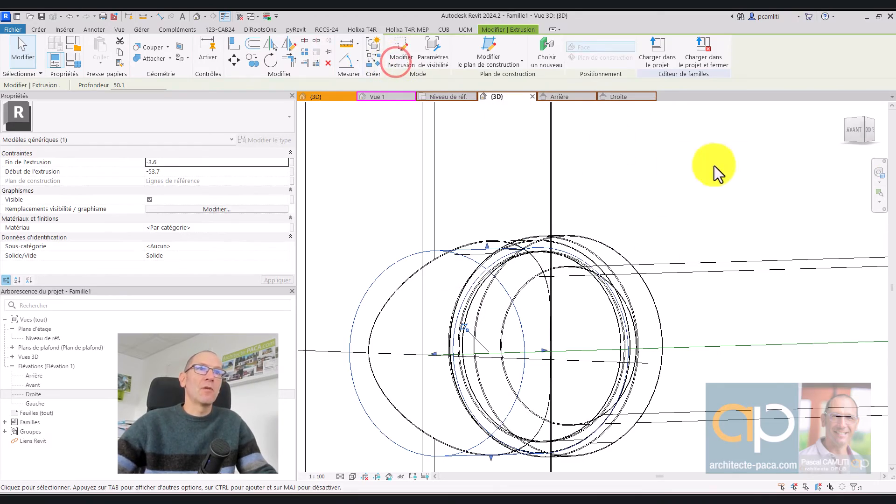
Step: Orient the 3D view to the Arrière face and set its view scale to 1:2
{"action": "mouse_move", "coordinate": [700, 210]}
{"action": "middle_mouse_down", "text": "shift"}
{"action": "mouse_move", "coordinate": [759, 239]}
{"action": "mouse_move", "coordinate": [764, 226]}
{"action": "mouse_move", "coordinate": [522, 256]}
{"action": "middle_mouse_up", "text": "shift"}
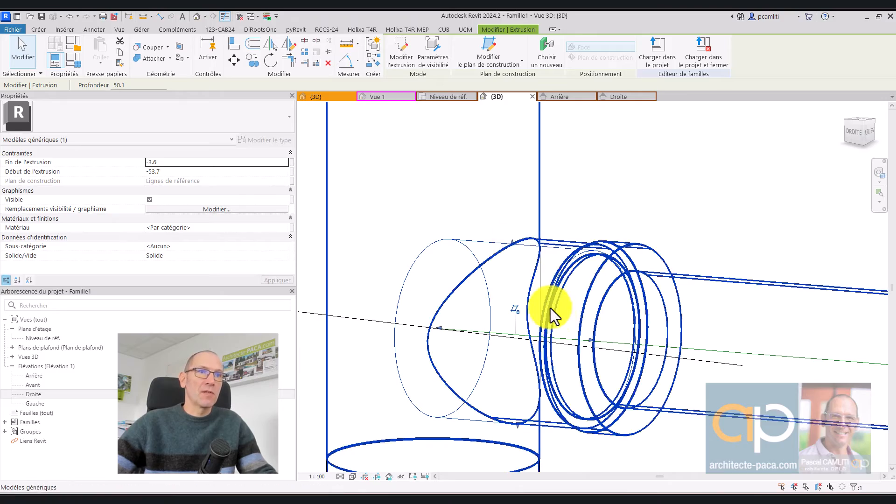
{"action": "middle_click_drag", "start_coordinate": [556, 336], "coordinate": [626, 260], "text": "shift"}
{"action": "left_click", "coordinate": [861, 132]}
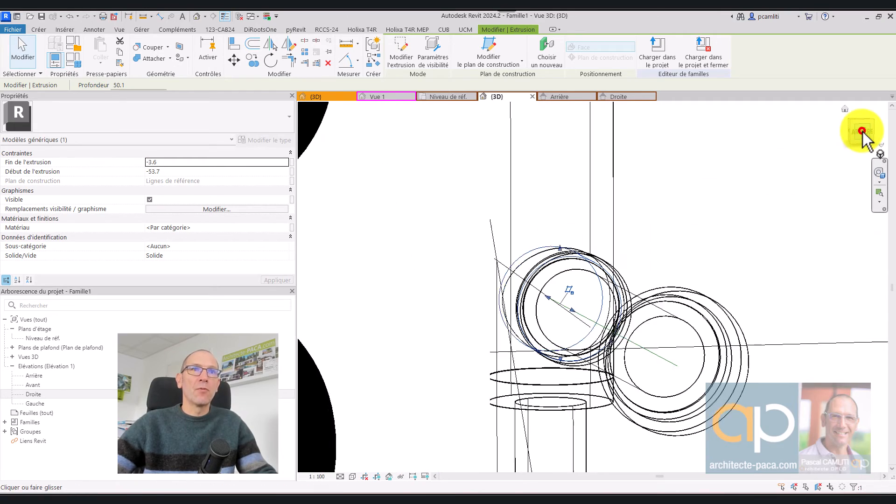
{"action": "scroll", "coordinate": [635, 246], "scroll_direction": "down", "scroll_amount": 2}
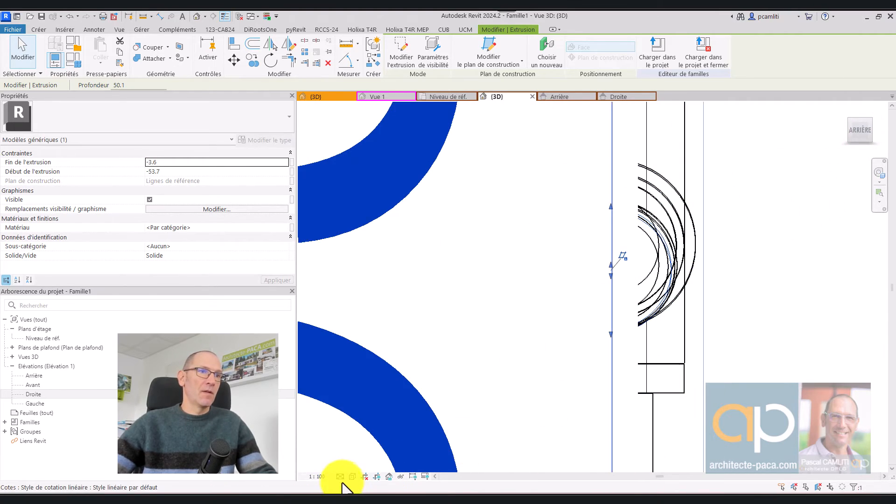
{"action": "left_click", "coordinate": [314, 476]}
{"action": "left_click", "coordinate": [318, 353]}
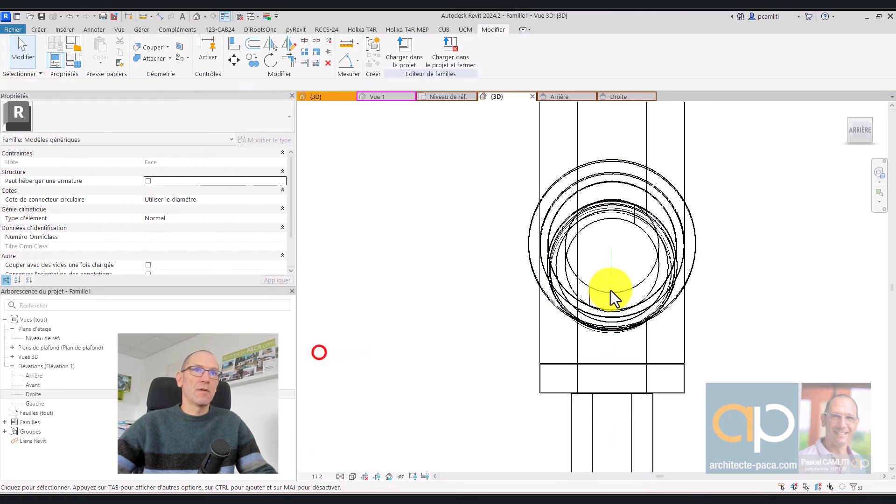
Step: Edit the sketch of the outlet extrusion beside the vertical pipe, set the circle's radius to 27 mm and finish the sketch
{"action": "scroll", "coordinate": [625, 238], "scroll_direction": "up", "scroll_amount": 2}
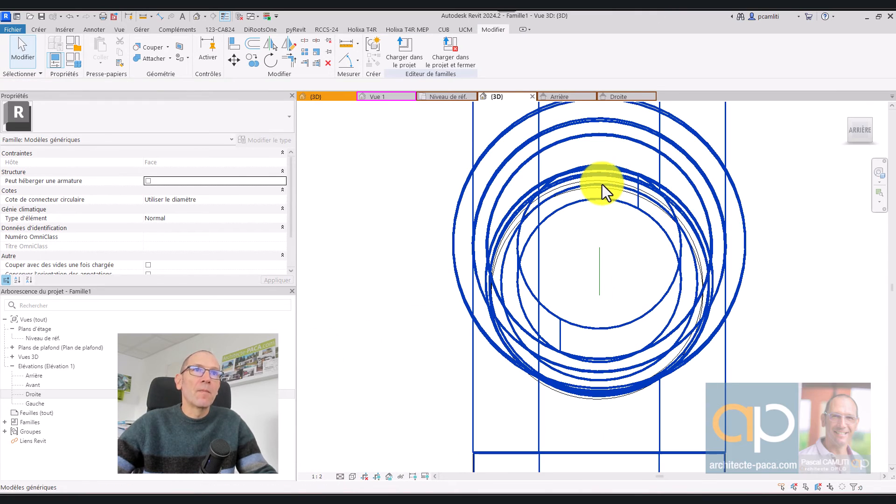
{"action": "left_click", "coordinate": [352, 477]}
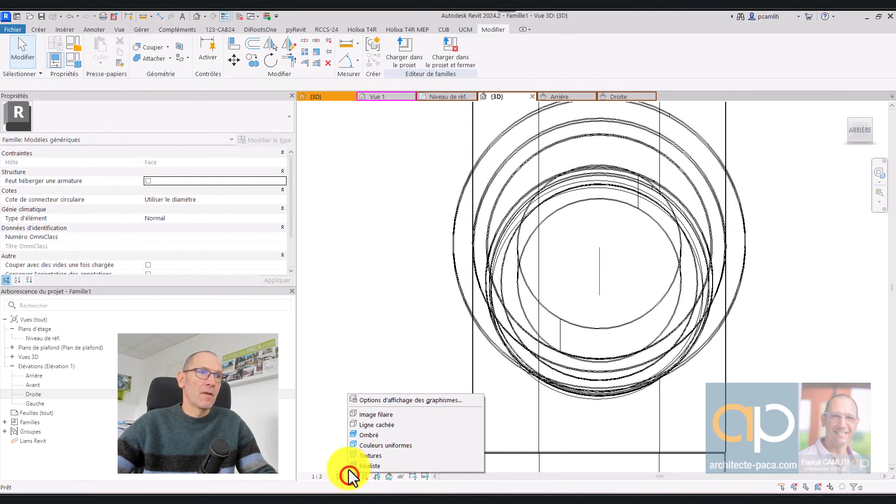
{"action": "left_click", "coordinate": [740, 351]}
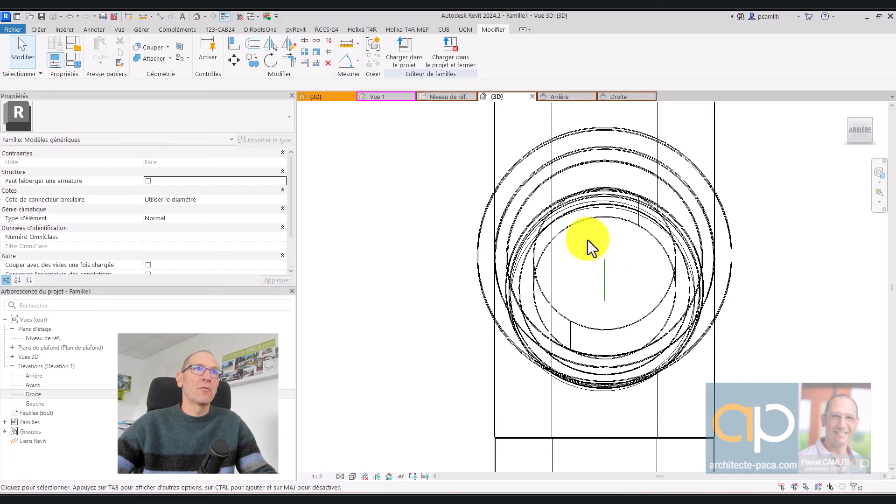
{"action": "middle_click_drag", "start_coordinate": [587, 240], "coordinate": [600, 201], "text": "shift"}
{"action": "left_click", "coordinate": [580, 199]}
{"action": "left_click_drag", "start_coordinate": [600, 200], "coordinate": [600, 196]}
{"action": "middle_click_drag", "start_coordinate": [704, 182], "coordinate": [816, 176], "text": "shift"}
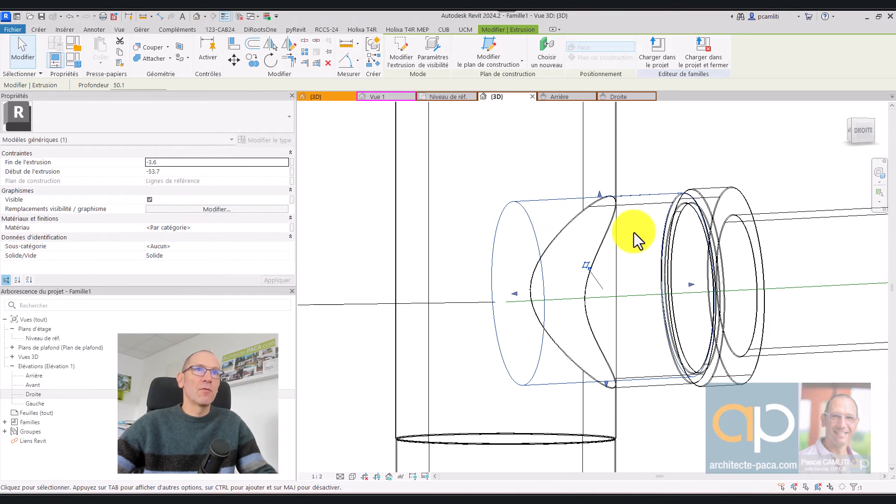
{"action": "left_click", "coordinate": [396, 57]}
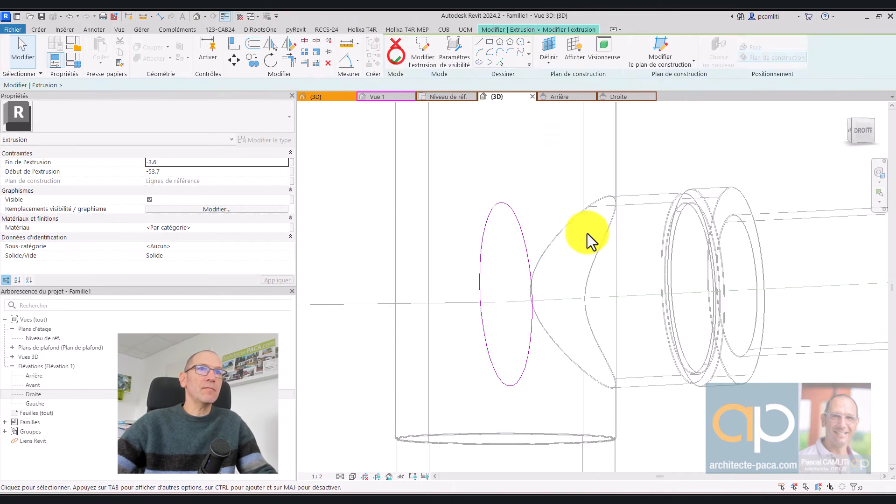
{"action": "left_click", "coordinate": [522, 231]}
{"action": "left_click", "coordinate": [509, 267]}
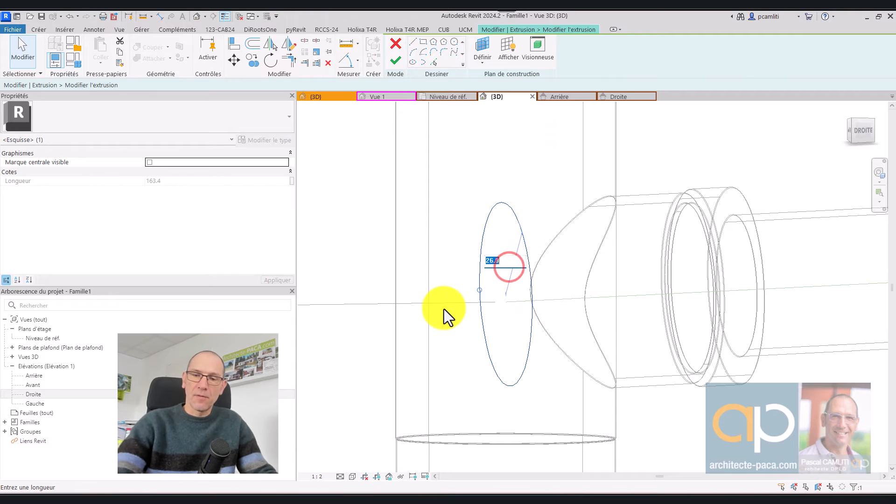
{"action": "type", "text": "27"}
{"action": "key", "text": "Return"}
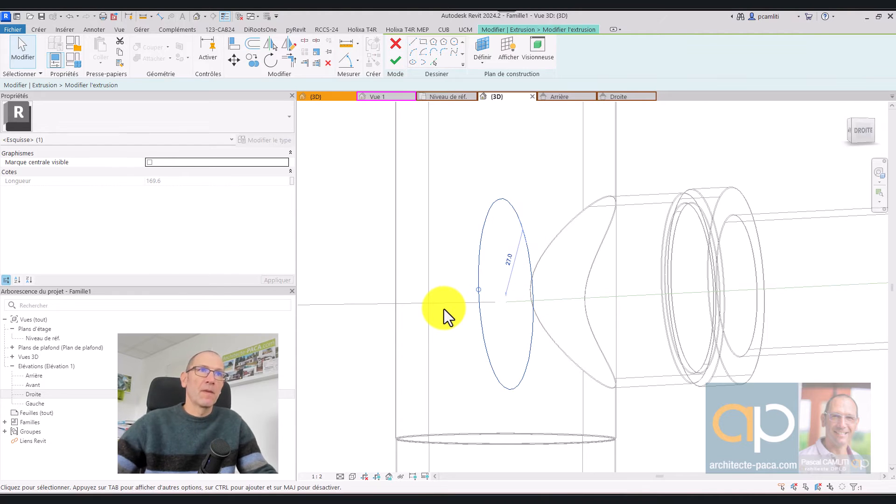
{"action": "left_click", "coordinate": [398, 59]}
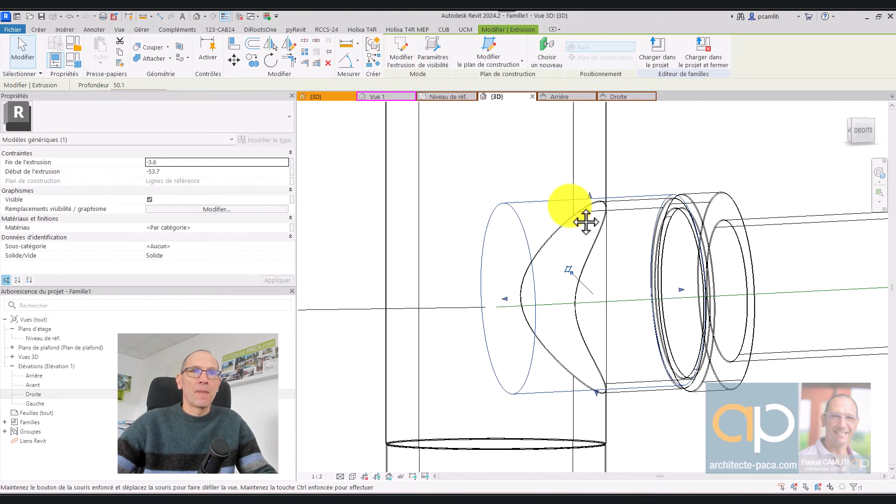
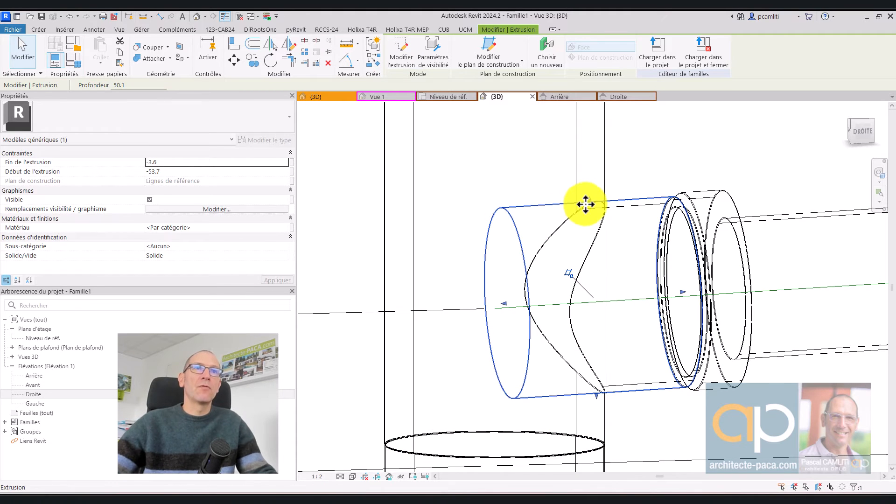
Step: Set the 3D view's visual style to Ligne cachée and examine the outlet extrusion's junction with the vertical pipe
{"action": "middle_click_drag", "start_coordinate": [696, 144], "coordinate": [721, 168], "text": "shift"}
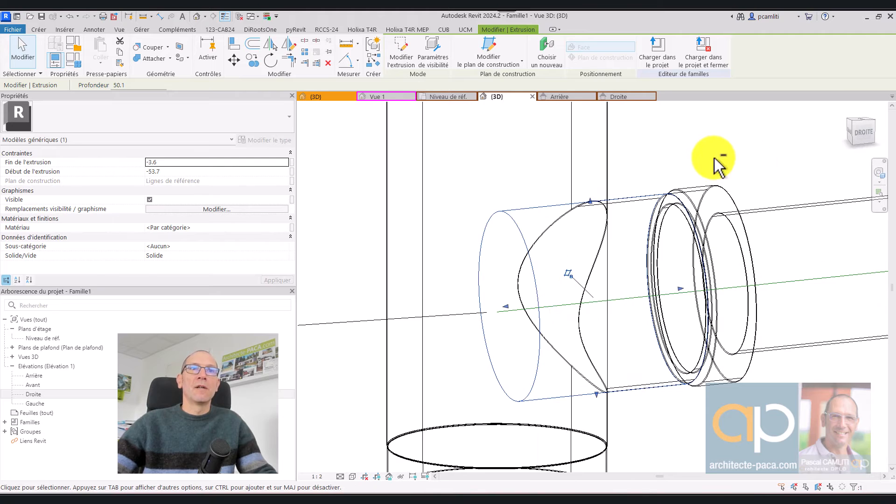
{"action": "left_click", "coordinate": [714, 158]}
{"action": "scroll", "coordinate": [772, 160], "scroll_direction": "down", "scroll_amount": 3}
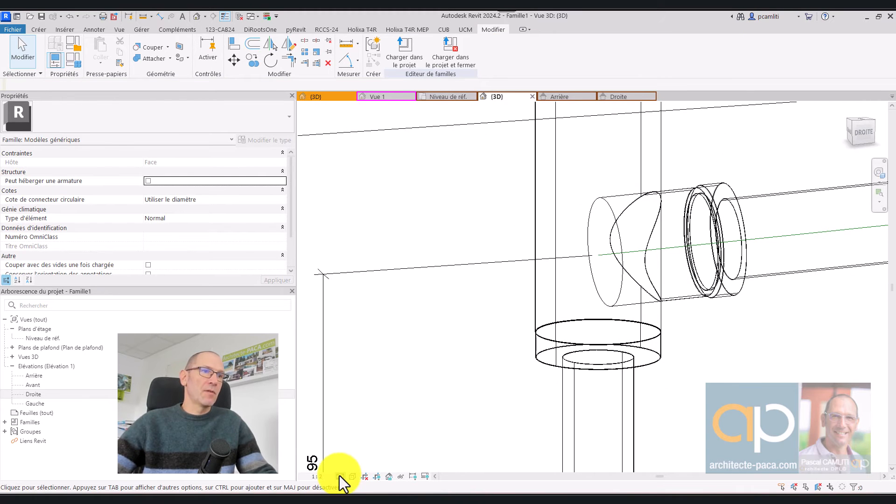
{"action": "left_click", "coordinate": [351, 476]}
{"action": "left_click", "coordinate": [373, 432]}
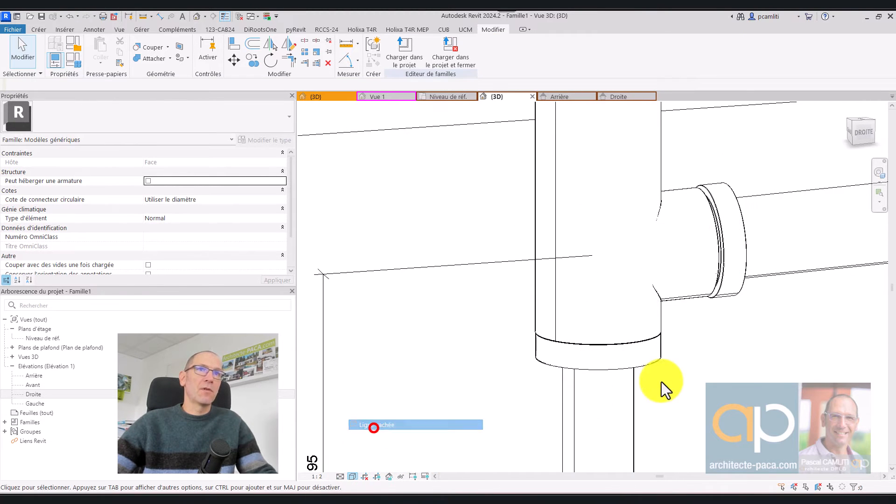
{"action": "scroll", "coordinate": [746, 335], "scroll_direction": "down", "scroll_amount": 2}
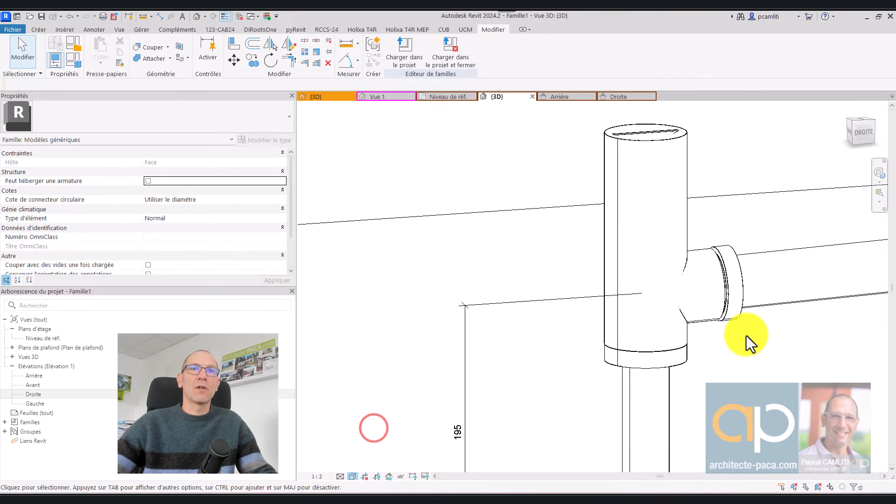
{"action": "left_click", "coordinate": [704, 253]}
{"action": "middle_click_drag", "start_coordinate": [704, 253], "coordinate": [682, 244], "text": "shift"}
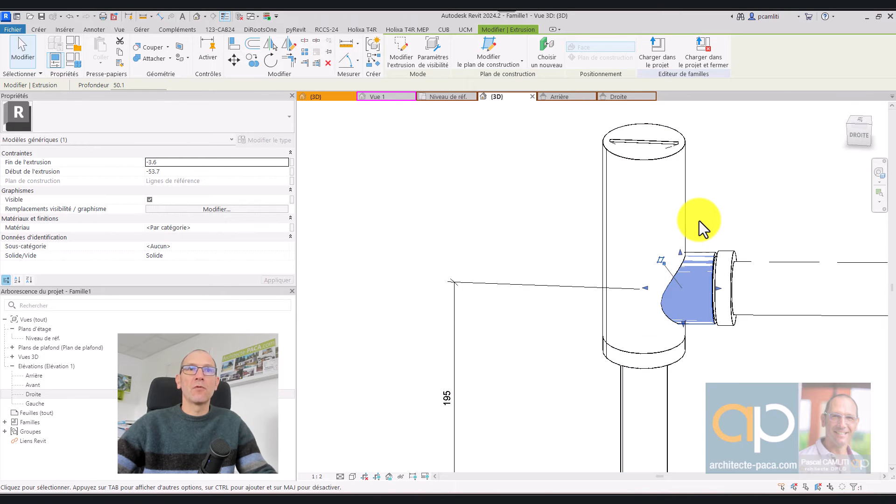
{"action": "left_click", "coordinate": [684, 232]}
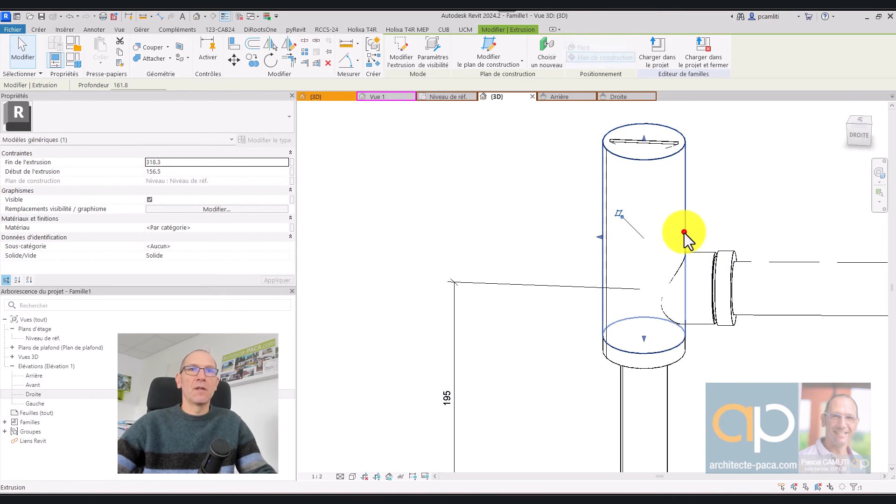
{"action": "left_click", "coordinate": [729, 222]}
{"action": "middle_click_drag", "start_coordinate": [739, 224], "coordinate": [702, 222], "text": "shift"}
Step: Copy the outlet extrusion in place and stretch the copy's ends to the collar edges, with start at about -68.2 and end at about -55.9
{"action": "left_click", "coordinate": [705, 251]}
{"action": "scroll", "coordinate": [736, 291], "scroll_direction": "up", "scroll_amount": 3}
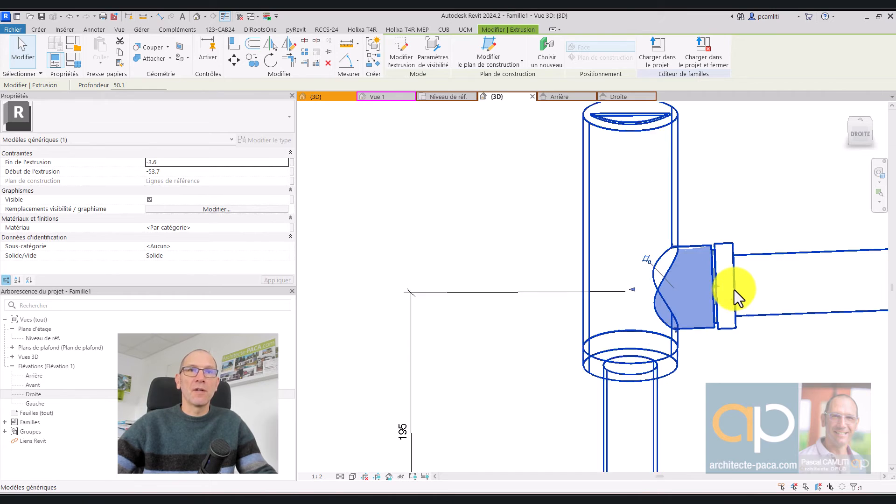
{"action": "middle_click_drag", "start_coordinate": [736, 290], "coordinate": [598, 236]}
{"action": "left_click", "coordinate": [861, 134]}
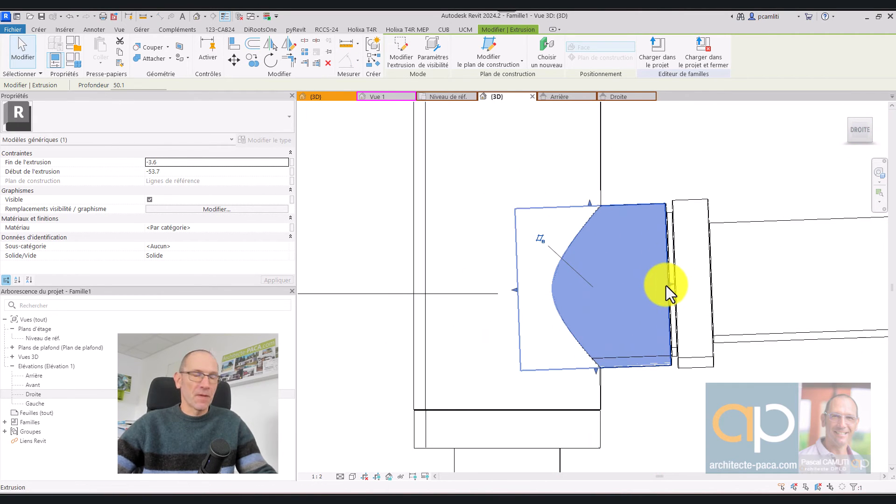
{"action": "key", "text": "c"}
{"action": "key", "text": "o"}
{"action": "scroll", "coordinate": [669, 284], "scroll_direction": "up", "scroll_amount": 1}
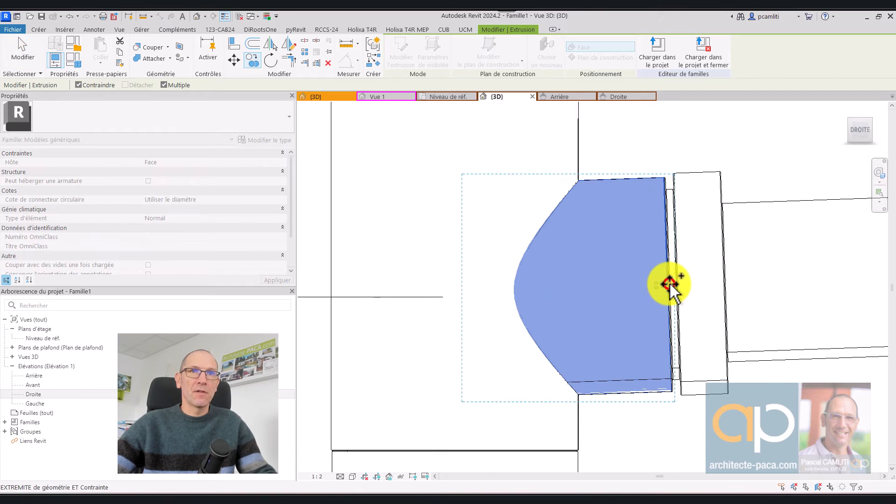
{"action": "left_click", "coordinate": [670, 284]}
{"action": "left_click", "coordinate": [670, 284]}
{"action": "key", "text": "Escape"}
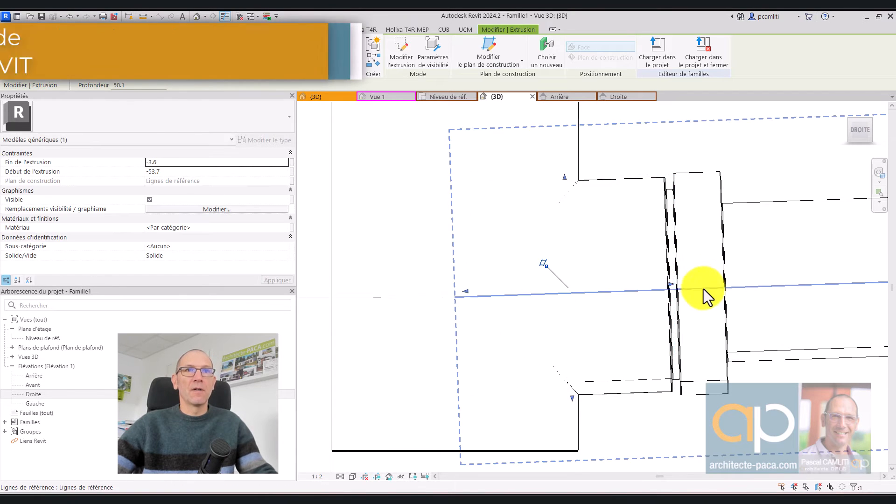
{"action": "left_click_drag", "start_coordinate": [673, 285], "coordinate": [726, 284]}
{"action": "left_click_drag", "start_coordinate": [465, 291], "coordinate": [677, 293]}
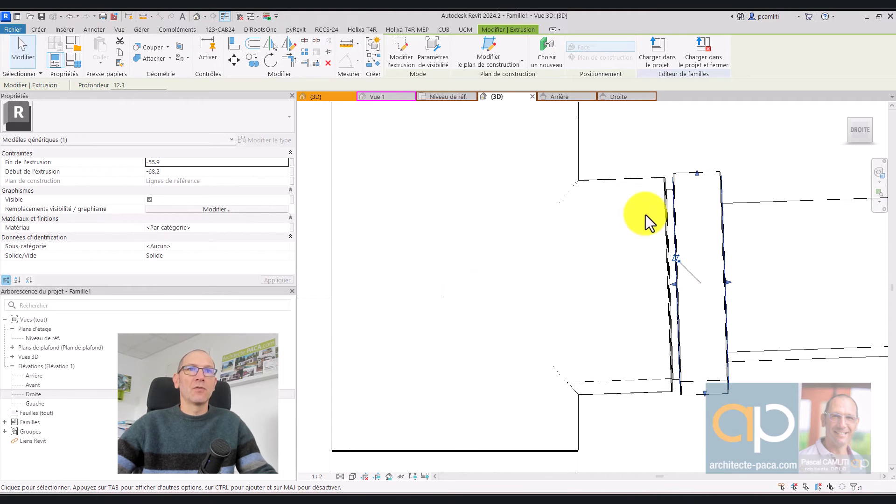
Step: Edit the collar extrusion's sketch, set the circle's radius to 27.5 mm and finish the sketch
{"action": "left_click", "coordinate": [666, 202]}
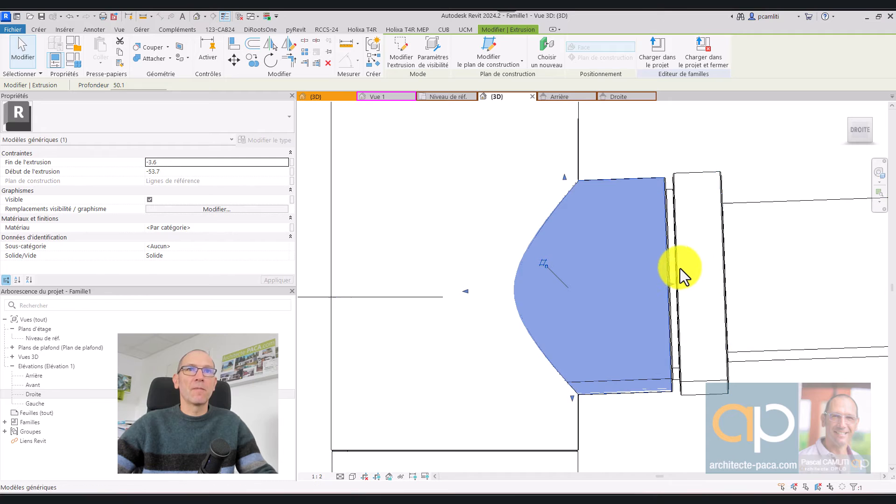
{"action": "key", "text": "Delete"}
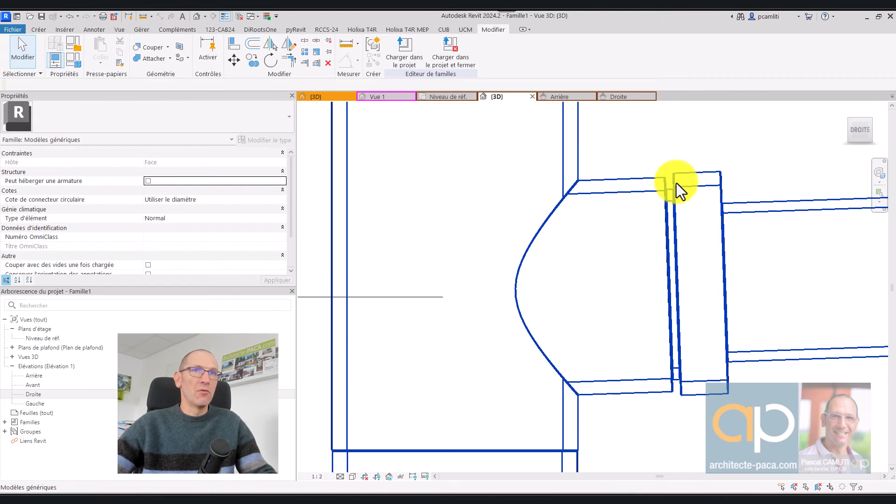
{"action": "left_click", "coordinate": [724, 195]}
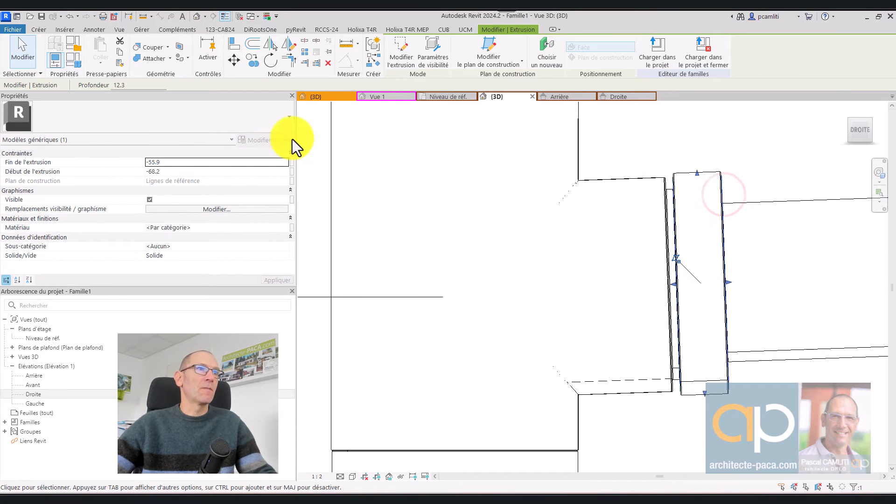
{"action": "left_click", "coordinate": [392, 52]}
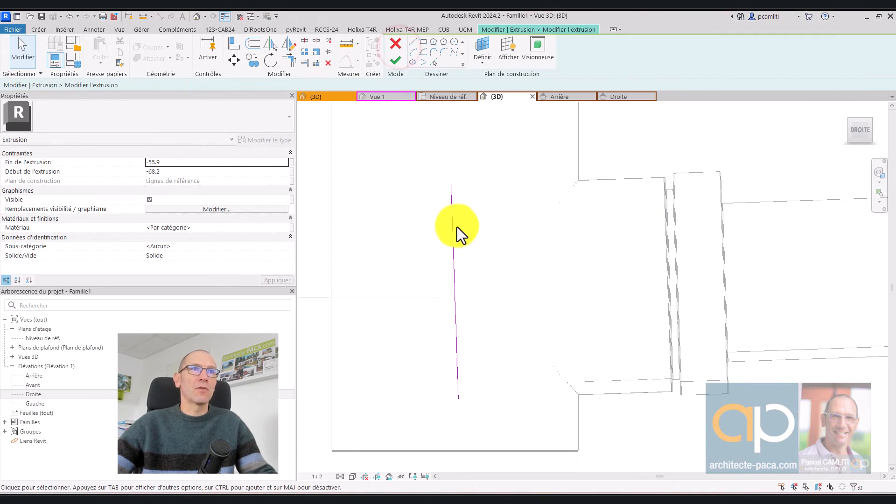
{"action": "left_click", "coordinate": [455, 229]}
{"action": "mouse_move", "coordinate": [455, 229]}
{"action": "middle_mouse_down", "text": "shift"}
{"action": "mouse_move", "coordinate": [554, 260]}
{"action": "mouse_move", "coordinate": [498, 267]}
{"action": "middle_mouse_up", "text": "shift"}
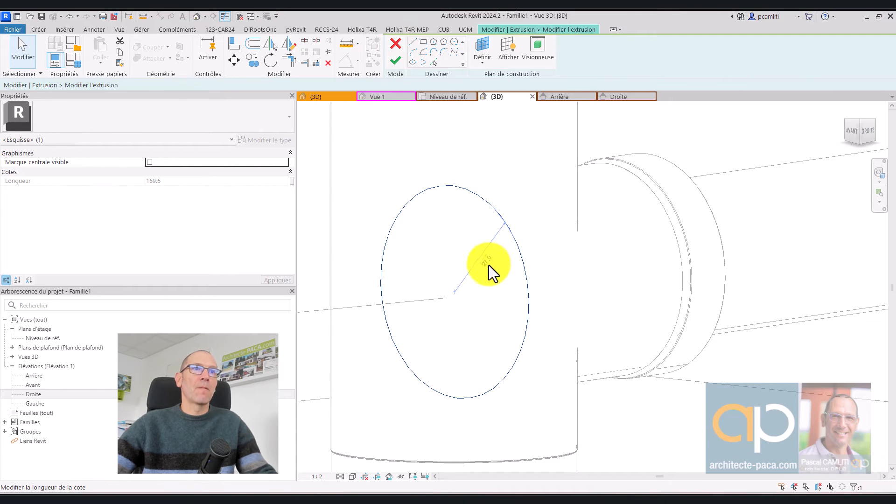
{"action": "left_click", "coordinate": [488, 265]}
{"action": "type", "text": "27.5"}
{"action": "key", "text": "Return"}
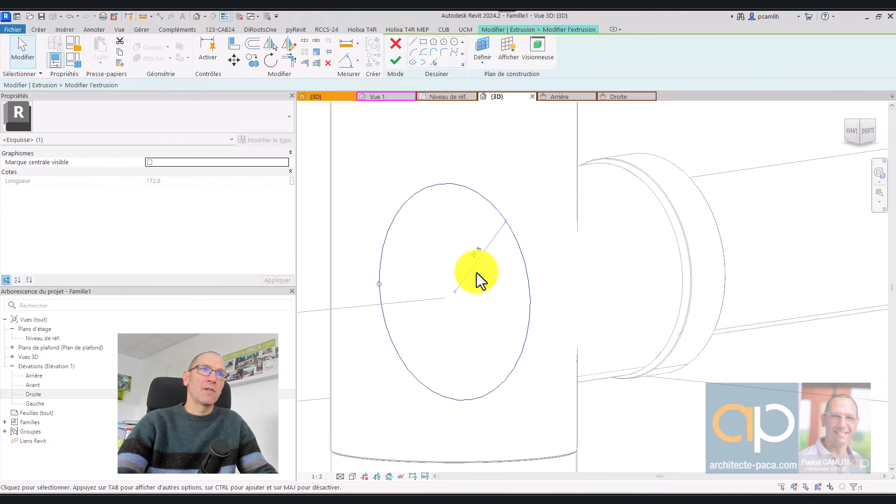
{"action": "left_click", "coordinate": [397, 64]}
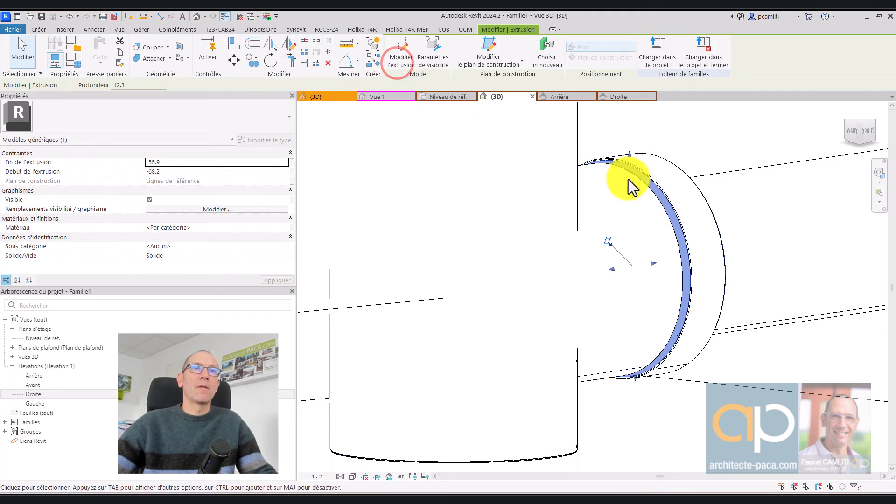
Step: Review the whole trap and its outlet pipe in the 3D view and in the Droite elevation
{"action": "middle_click_drag", "start_coordinate": [628, 179], "coordinate": [584, 146], "text": "shift"}
{"action": "scroll", "coordinate": [701, 158], "scroll_direction": "down", "scroll_amount": 5}
{"action": "left_click", "coordinate": [708, 148]}
{"action": "middle_click_drag", "start_coordinate": [724, 147], "coordinate": [659, 197], "text": "shift"}
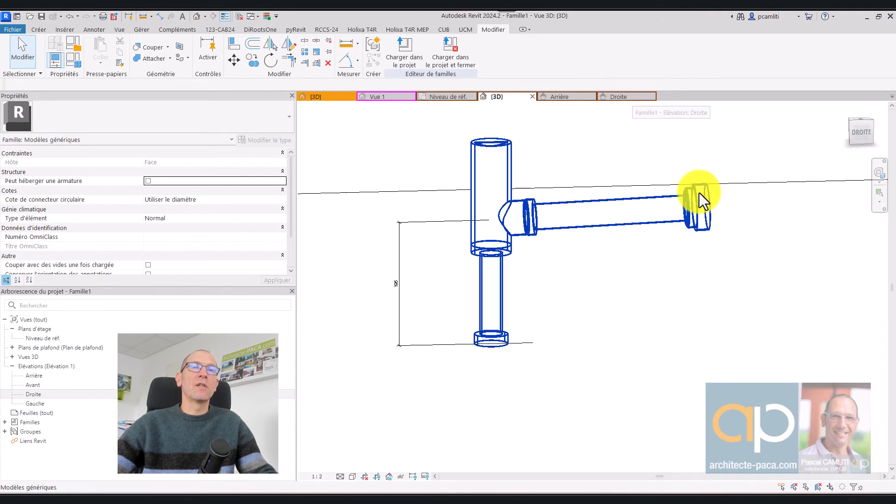
{"action": "middle_click_drag", "start_coordinate": [699, 192], "coordinate": [677, 263], "text": "shift"}
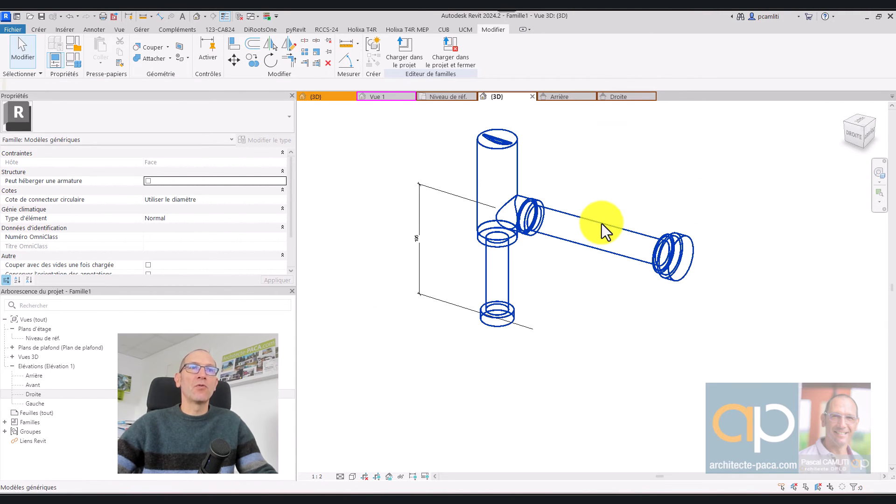
{"action": "left_click", "coordinate": [628, 97]}
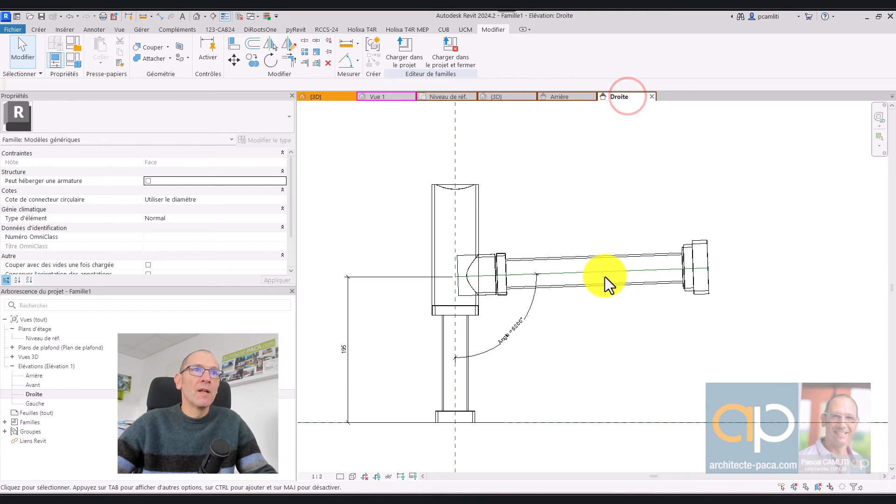
{"action": "left_click", "coordinate": [504, 98]}
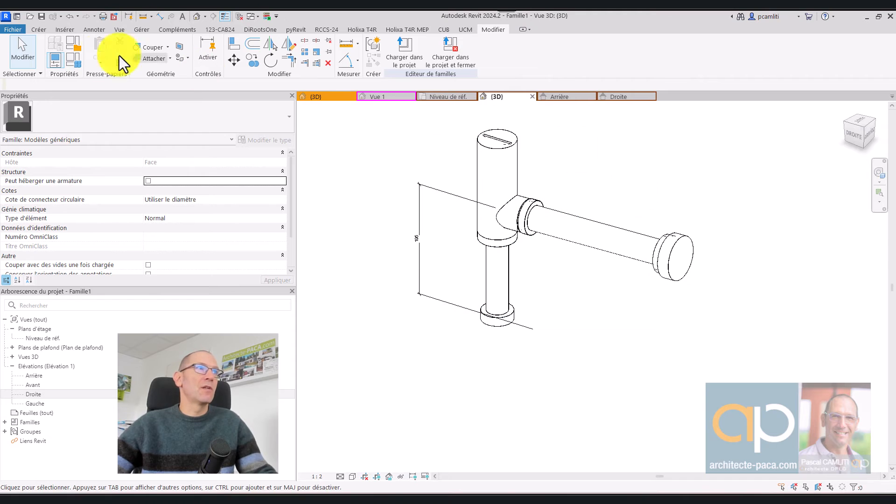
Step: Set the construction plane with the pick-a-plane option on the outlet end of the sloped pipe
{"action": "left_click", "coordinate": [38, 29]}
{"action": "left_click", "coordinate": [743, 46]}
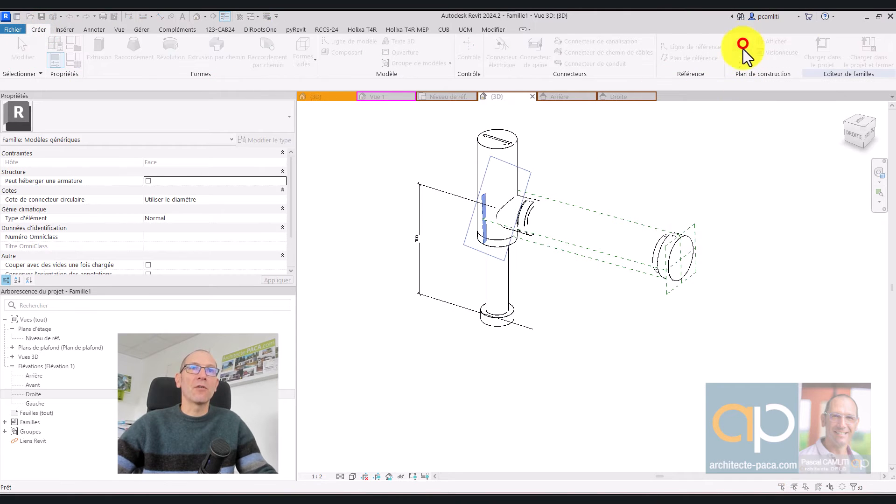
{"action": "left_click", "coordinate": [689, 181]}
{"action": "left_click", "coordinate": [741, 224]}
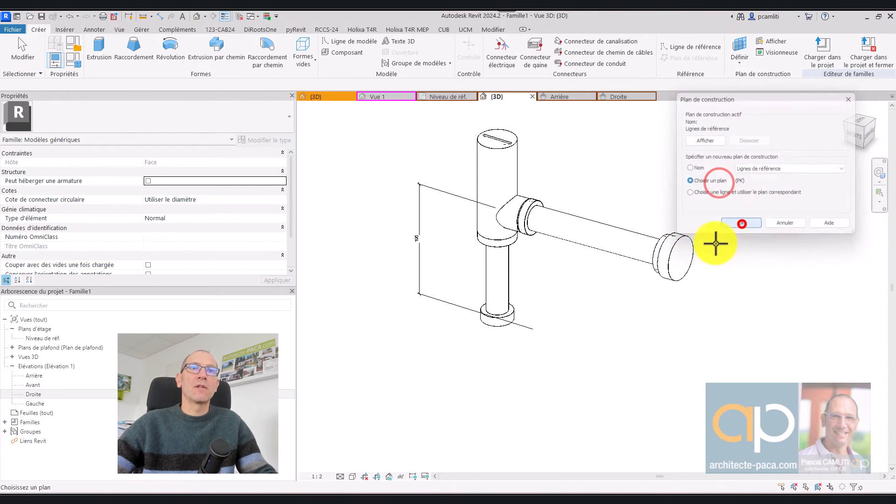
{"action": "left_click", "coordinate": [683, 260]}
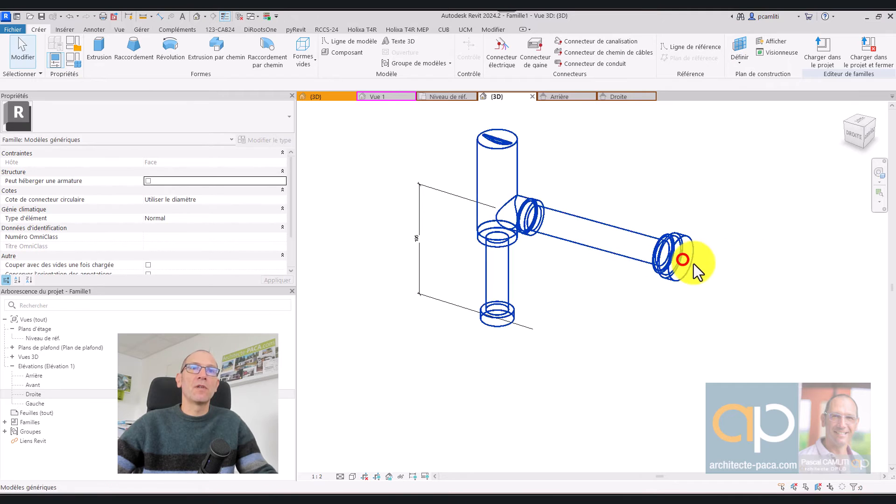
Step: Start an extrusion and sketch a circle of about 30 mm radius centred on the outlet reference line's end in the Arrière elevation
{"action": "left_click", "coordinate": [501, 53]}
{"action": "left_click", "coordinate": [99, 49]}
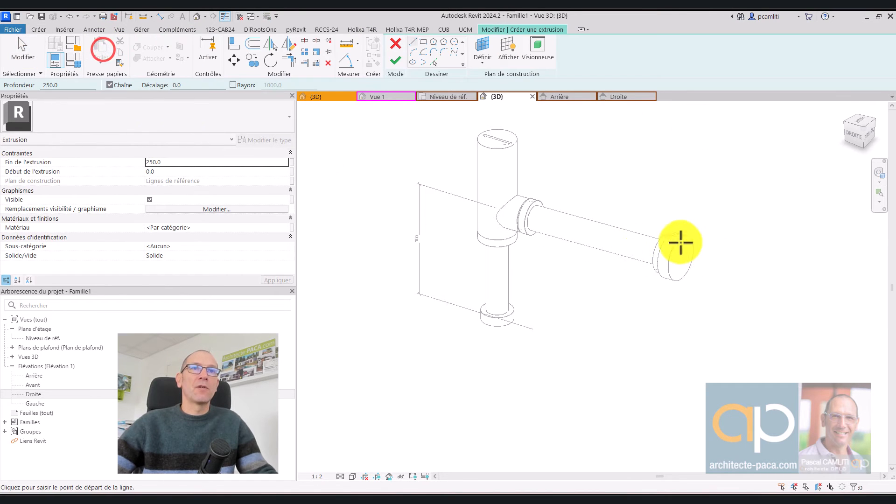
{"action": "left_click", "coordinate": [455, 42]}
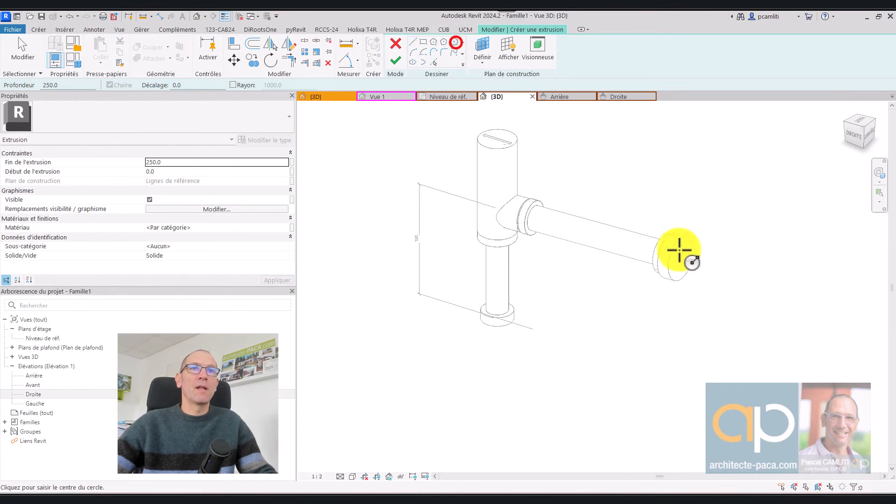
{"action": "left_click", "coordinate": [629, 96]}
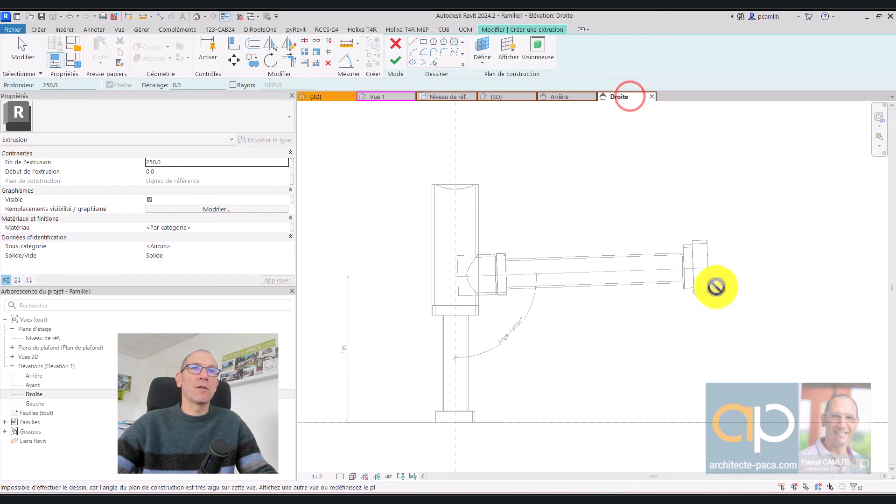
{"action": "left_click", "coordinate": [558, 96]}
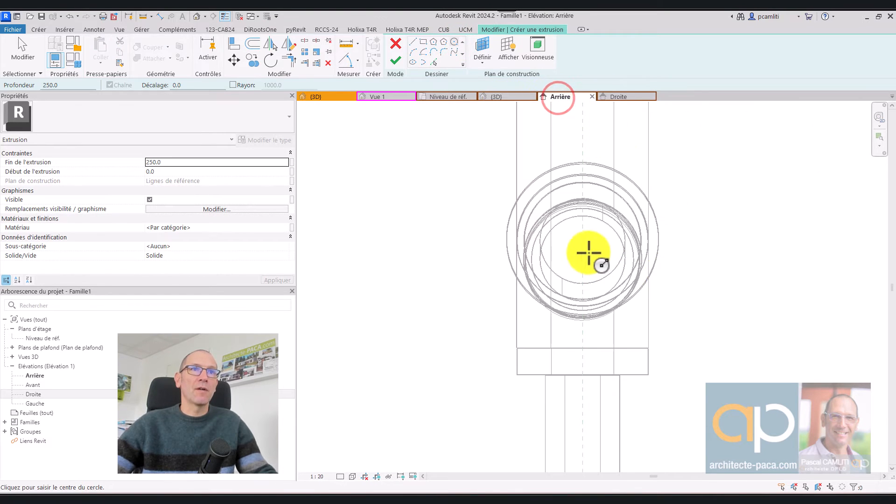
{"action": "left_click", "coordinate": [581, 238]}
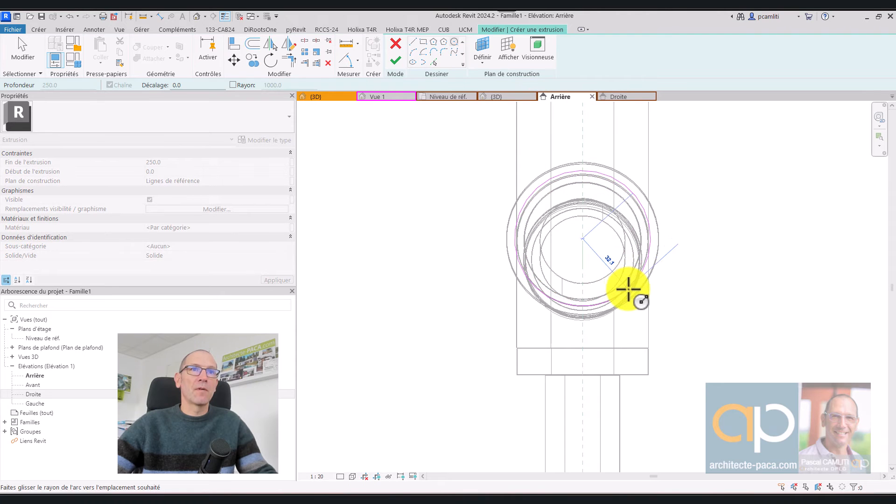
{"action": "scroll", "coordinate": [628, 290], "scroll_direction": "up", "scroll_amount": 2}
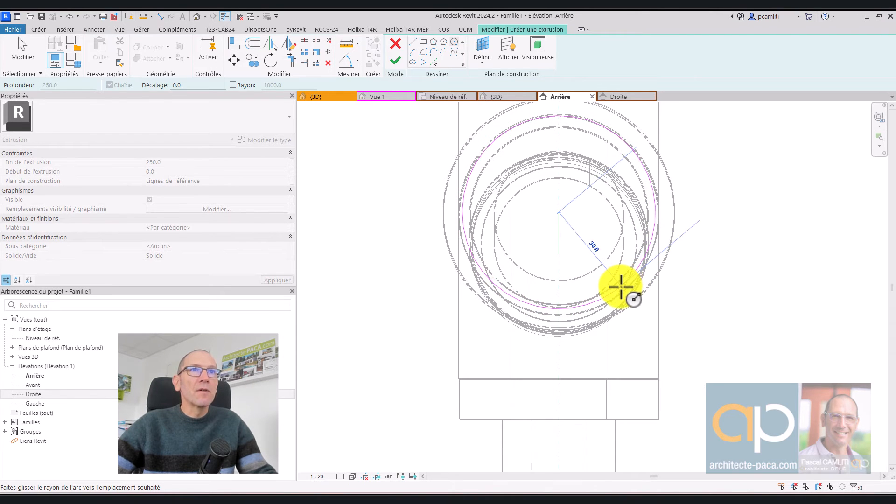
{"action": "left_click", "coordinate": [621, 289]}
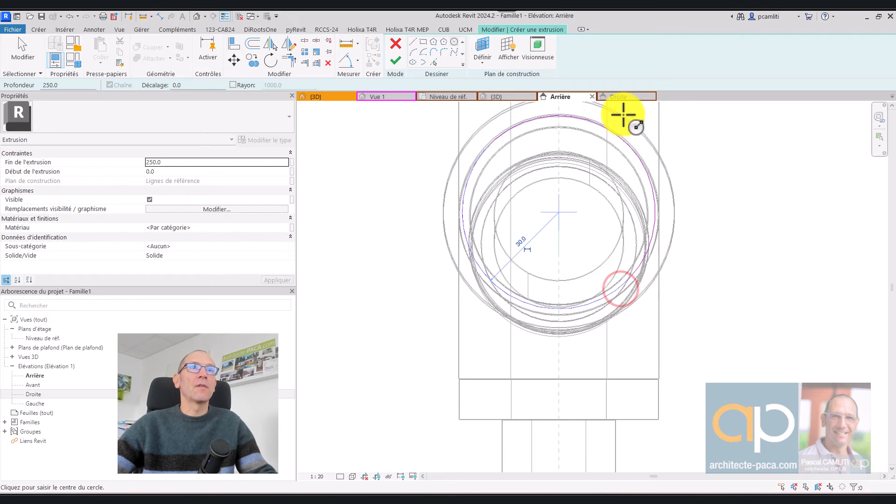
Step: Set the circle's radius to 35 mm from the Droite elevation and finish the extrusion sketch
{"action": "left_click", "coordinate": [626, 98]}
{"action": "scroll", "coordinate": [723, 261], "scroll_direction": "up", "scroll_amount": 5}
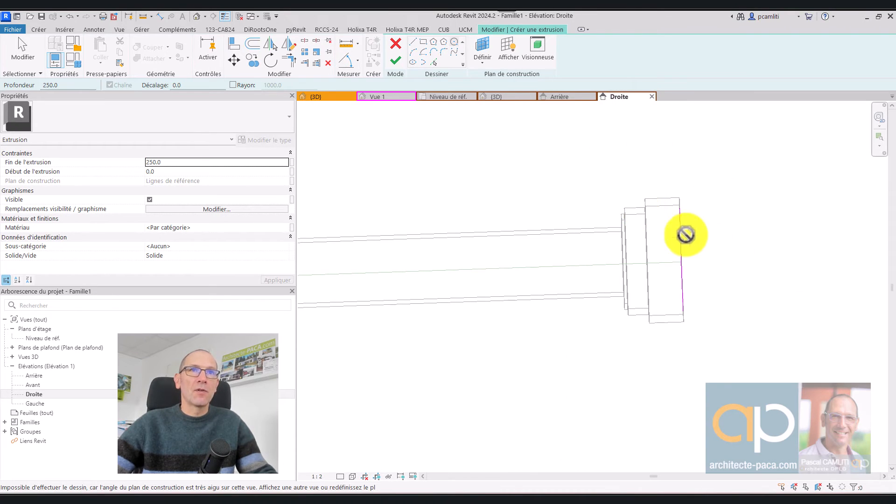
{"action": "key", "text": "Escape"}
{"action": "left_click", "coordinate": [682, 262]}
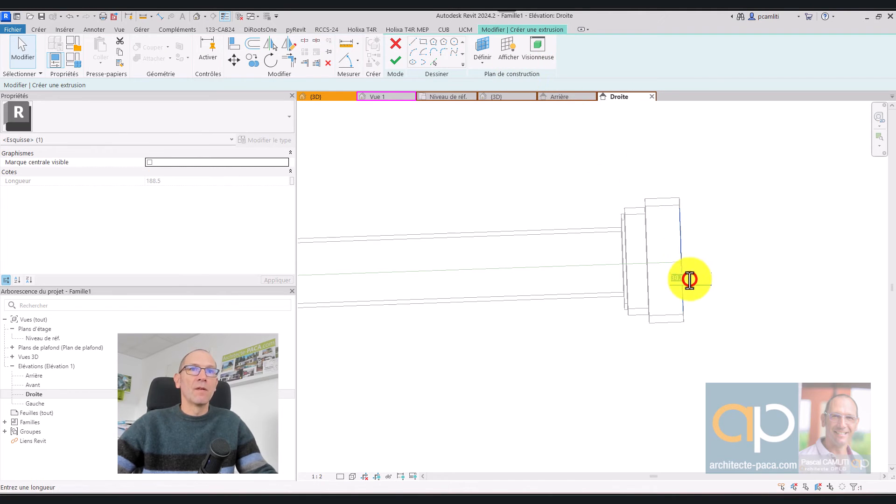
{"action": "type", "text": "35"}
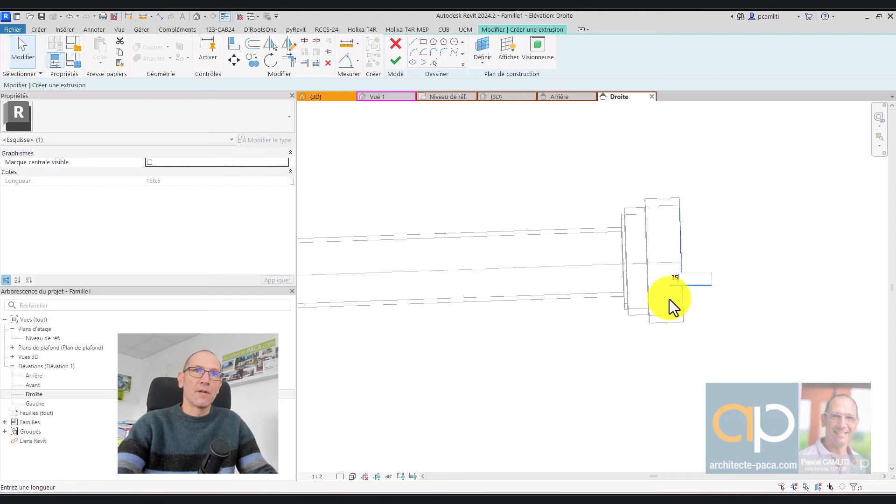
{"action": "key", "text": "Return"}
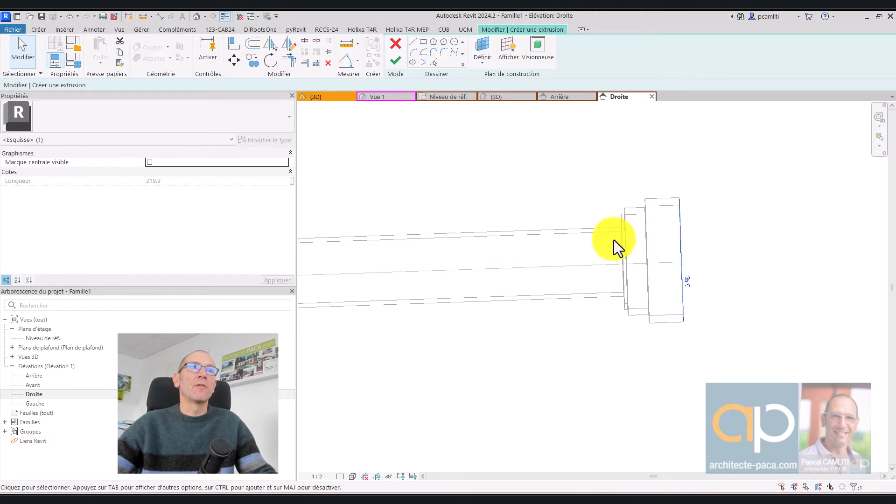
{"action": "left_click", "coordinate": [397, 61]}
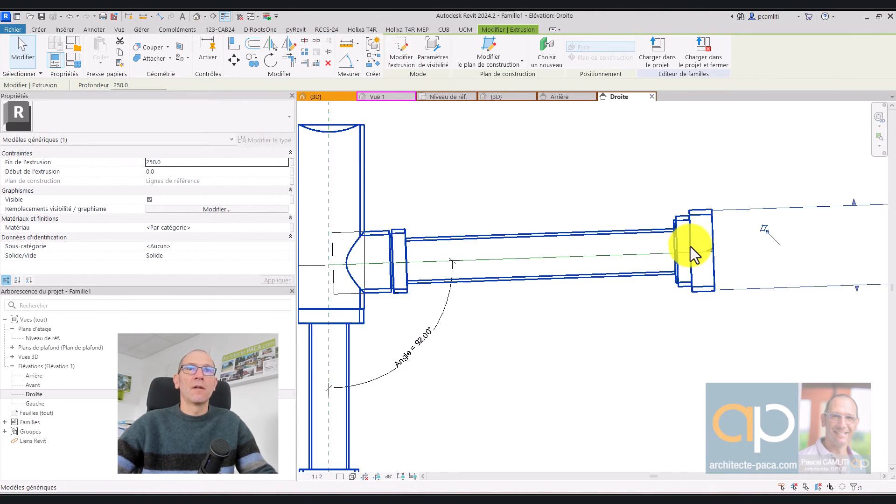
Step: Stretch the new extrusion's ends to the outlet end cap's edges, with start at about -19.4 and end at 0
{"action": "left_click_drag", "start_coordinate": [716, 251], "coordinate": [690, 256]}
{"action": "scroll", "coordinate": [724, 259], "scroll_direction": "down", "scroll_amount": 2}
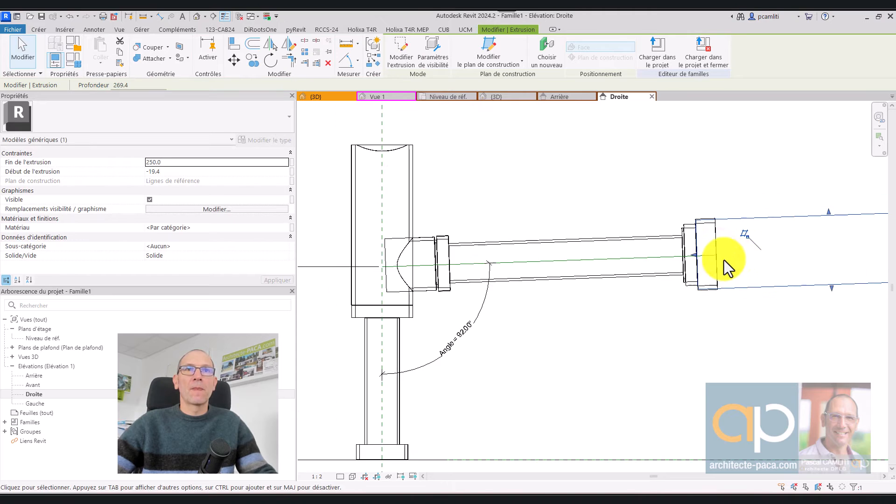
{"action": "left_click_drag", "start_coordinate": [797, 255], "coordinate": [537, 242]}
{"action": "scroll", "coordinate": [520, 216], "scroll_direction": "up", "scroll_amount": 5}
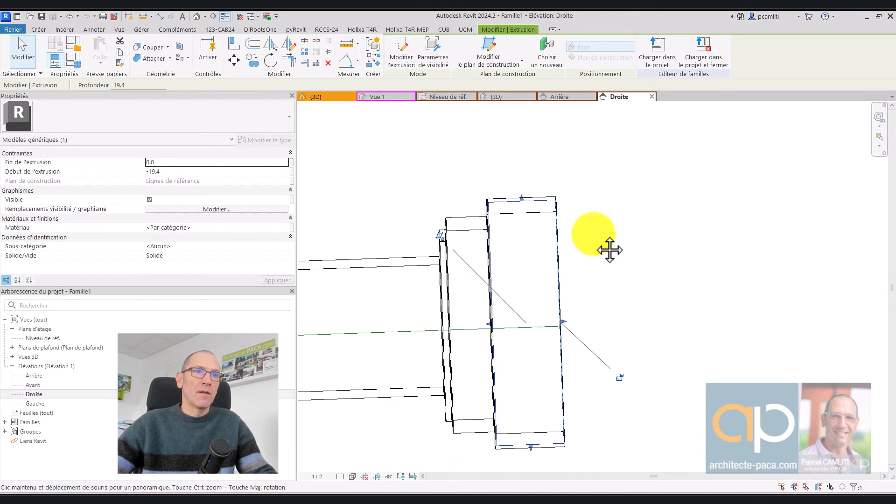
Step: Reopen the end cap extrusion's sketch in the Arrière elevation, set the circle's radius to 35.5 mm and finish the sketch
{"action": "left_click", "coordinate": [402, 45]}
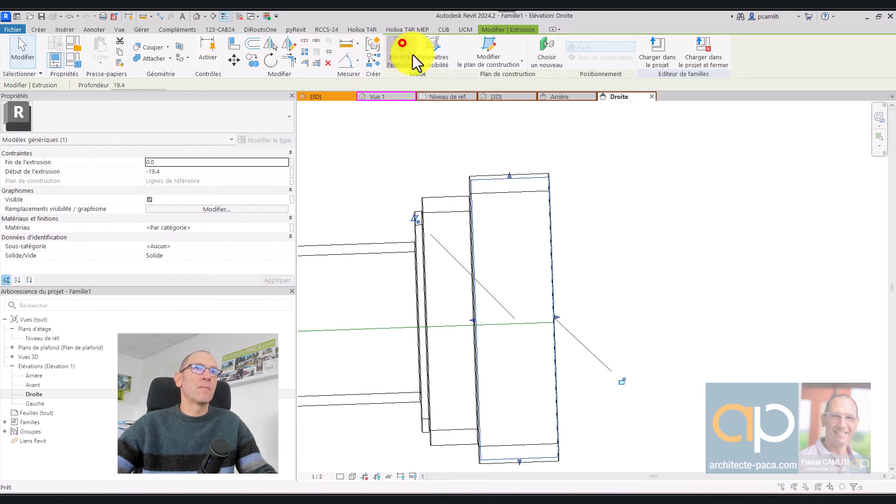
{"action": "left_click", "coordinate": [721, 314]}
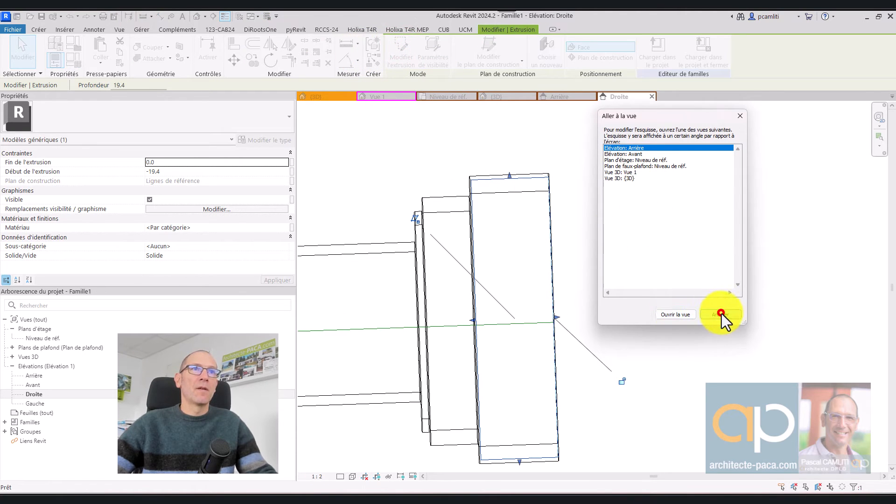
{"action": "left_click", "coordinate": [402, 47]}
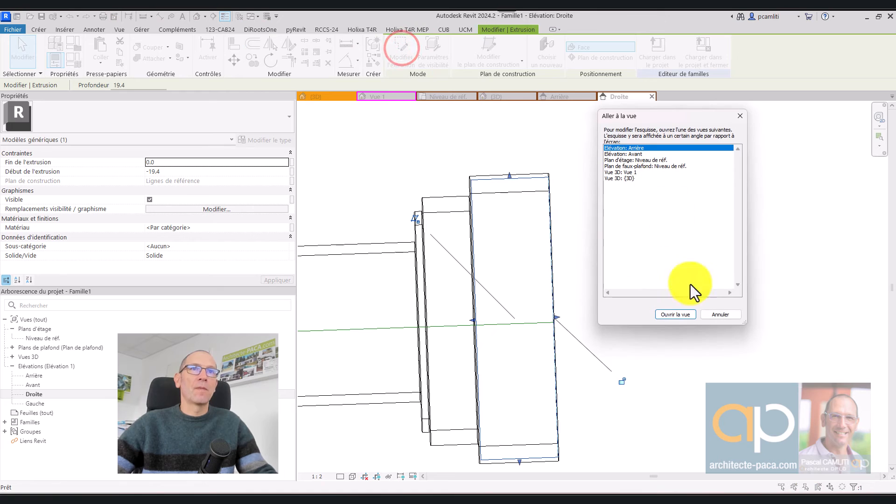
{"action": "left_click", "coordinate": [683, 313]}
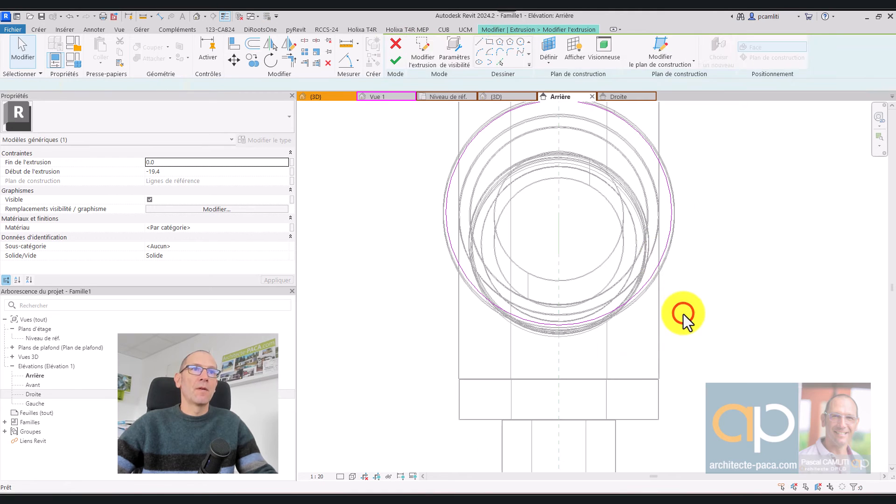
{"action": "left_click", "coordinate": [636, 132]}
{"action": "left_click", "coordinate": [531, 261]}
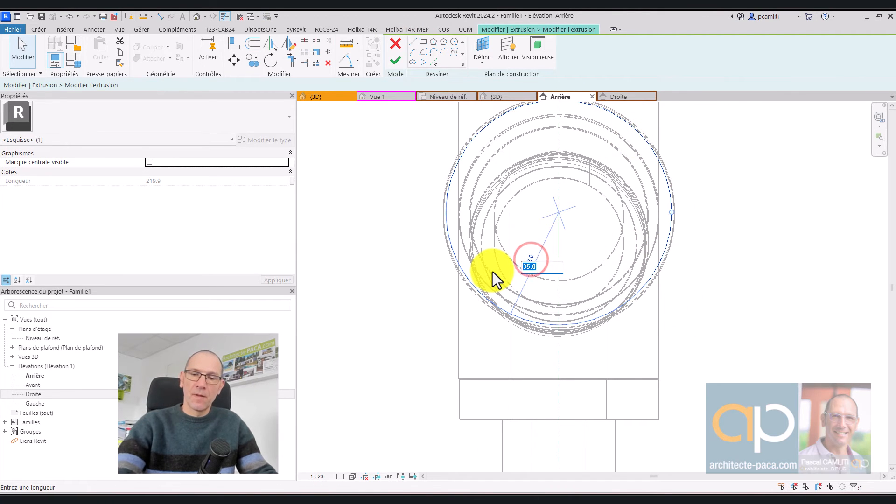
{"action": "type", "text": "35.5"}
{"action": "key", "text": "Return"}
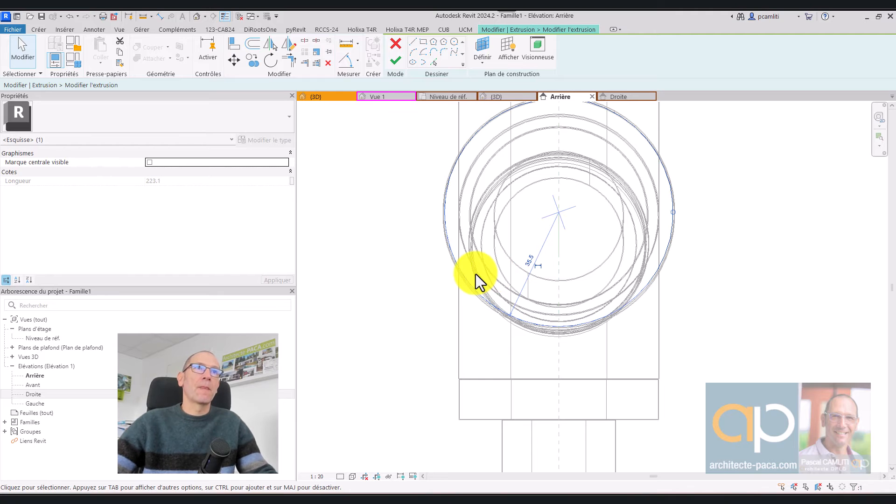
{"action": "left_click", "coordinate": [395, 60]}
Step: Examine the new end cap extrusion and the whole trap from several angles in the 3D view
{"action": "scroll", "coordinate": [660, 171], "scroll_direction": "down", "scroll_amount": 2}
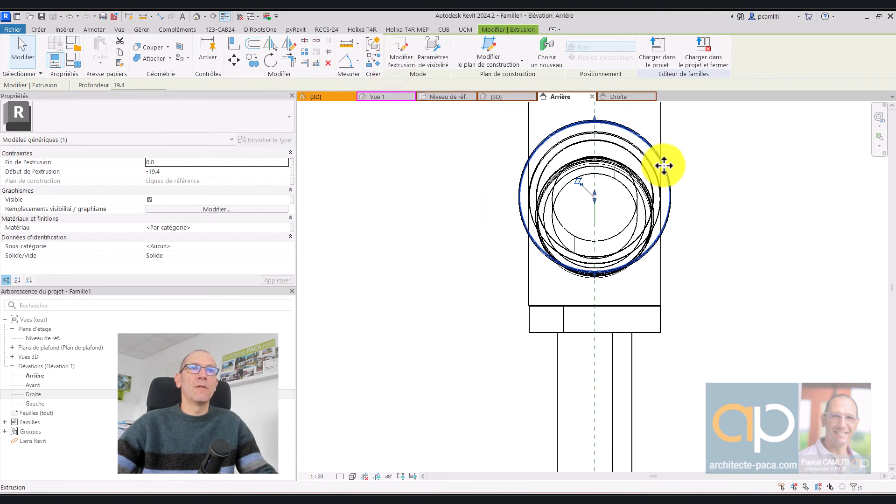
{"action": "middle_click_drag", "start_coordinate": [656, 172], "coordinate": [758, 224], "text": "shift"}
{"action": "scroll", "coordinate": [758, 224], "scroll_direction": "up", "scroll_amount": 1}
{"action": "key", "text": "ctrl+shift+Tab"}
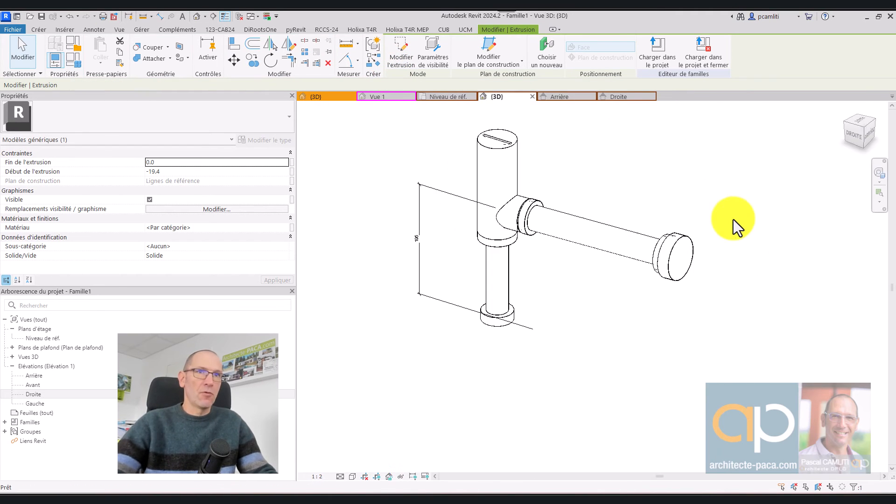
{"action": "left_click", "coordinate": [691, 240]}
{"action": "middle_click_drag", "start_coordinate": [691, 240], "coordinate": [746, 182], "text": "shift"}
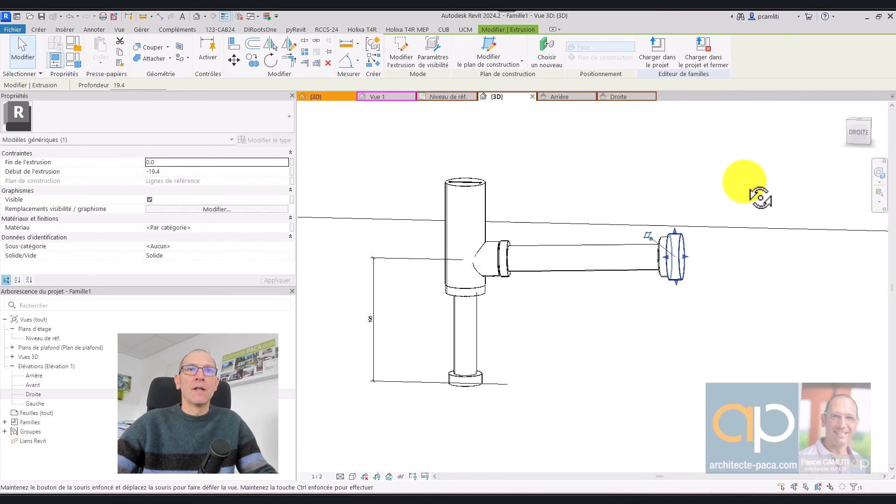
{"action": "scroll", "coordinate": [732, 208], "scroll_direction": "up", "scroll_amount": 2}
{"action": "middle_click_drag", "start_coordinate": [676, 217], "coordinate": [715, 210], "text": "shift"}
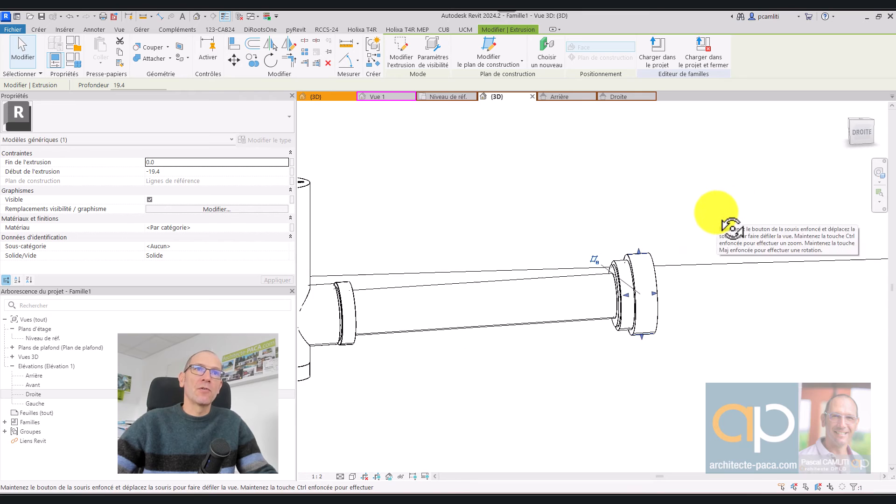
{"action": "scroll", "coordinate": [715, 209], "scroll_direction": "down", "scroll_amount": 2}
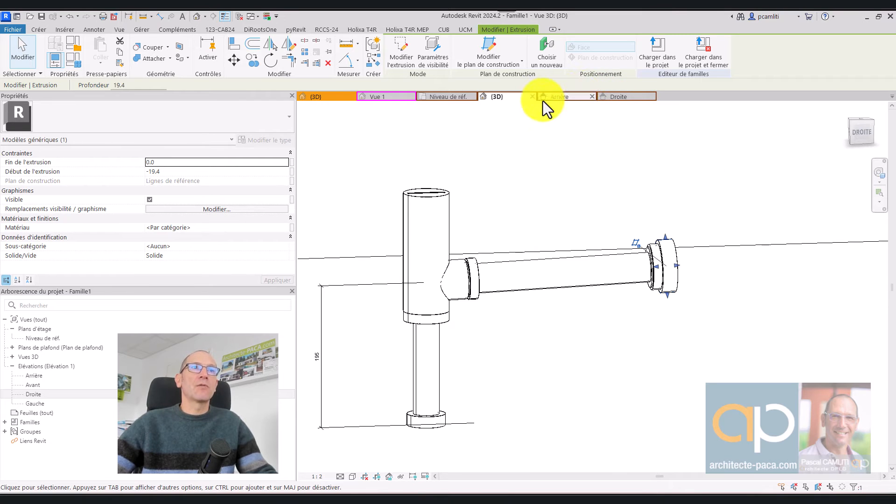
Step: Place an aligned dimension above the outlet pipe in the Droite elevation, from the reference line's start on the vertical axis to its outlet end
{"action": "left_click", "coordinate": [576, 97]}
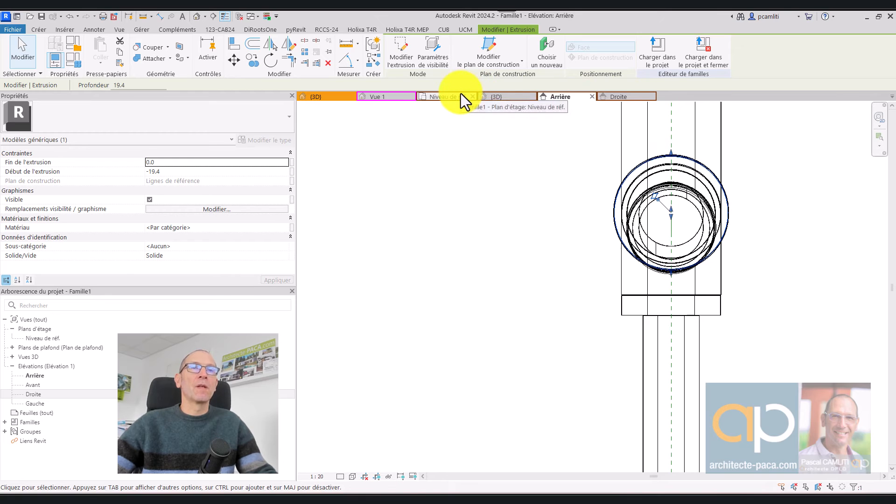
{"action": "left_click", "coordinate": [624, 95]}
{"action": "scroll", "coordinate": [702, 203], "scroll_direction": "down", "scroll_amount": 5}
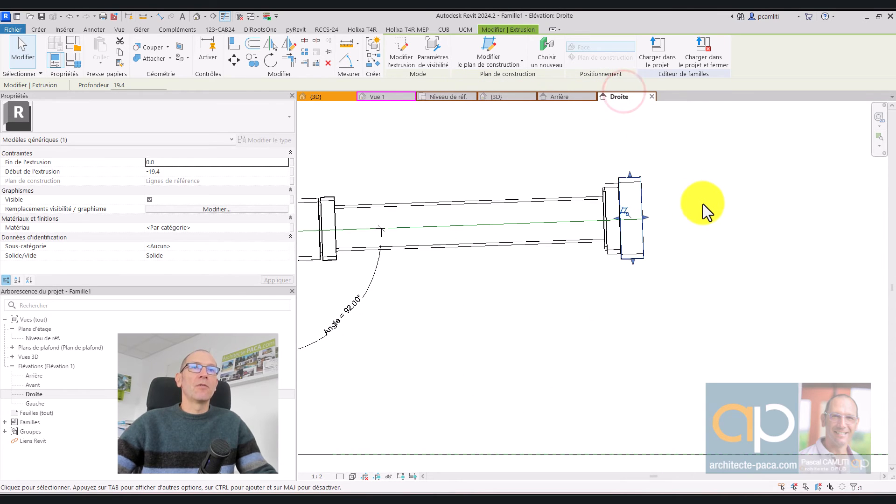
{"action": "left_click", "coordinate": [708, 209]}
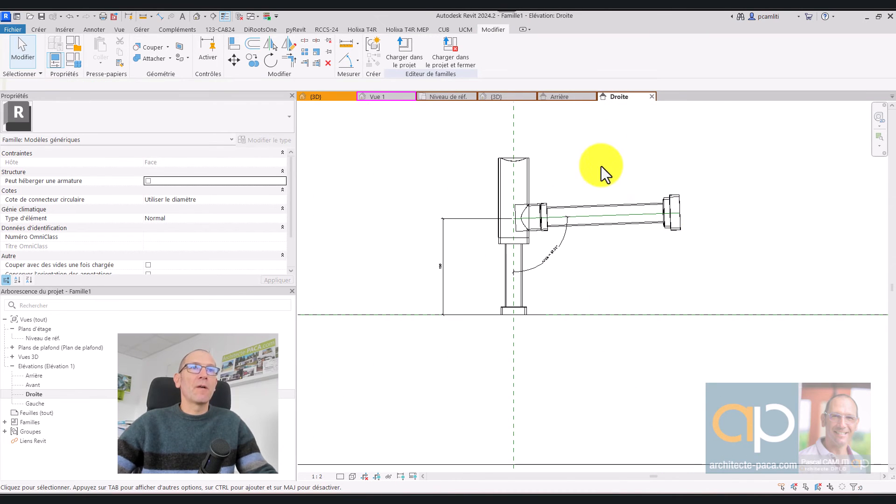
{"action": "left_click", "coordinate": [358, 61]}
{"action": "left_click", "coordinate": [369, 97]}
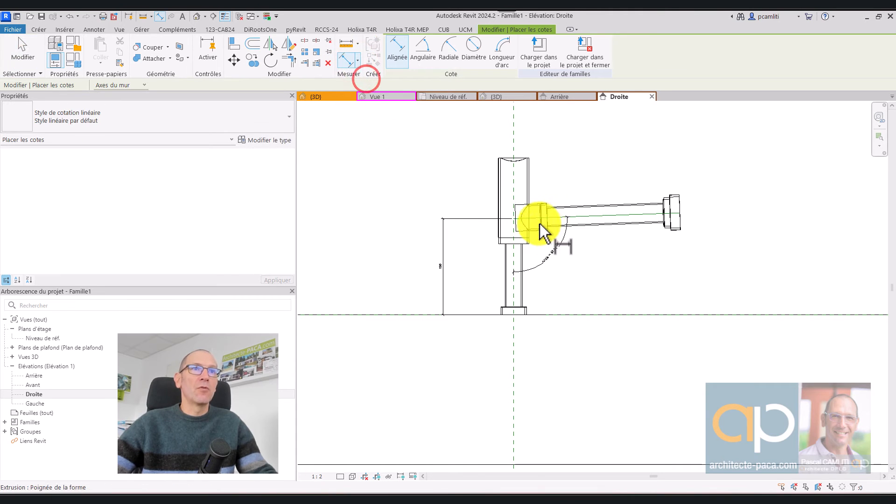
{"action": "left_click", "coordinate": [513, 218]}
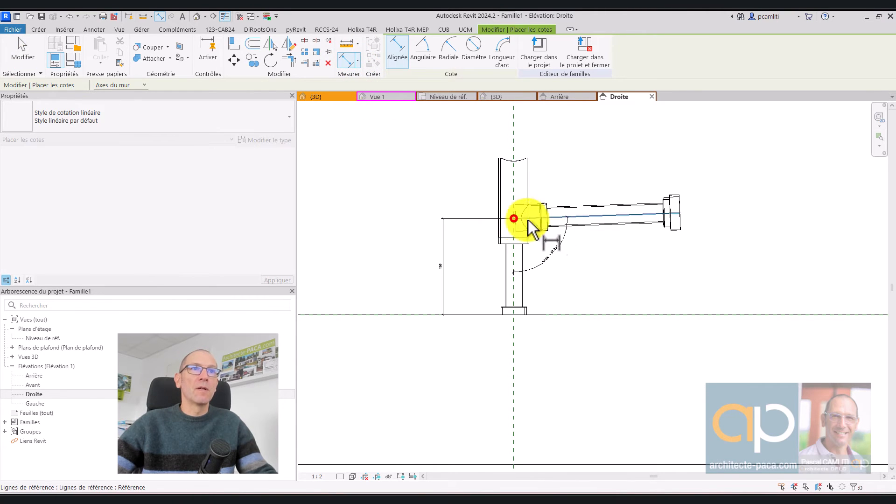
{"action": "left_click", "coordinate": [679, 210]}
{"action": "left_click", "coordinate": [624, 179]}
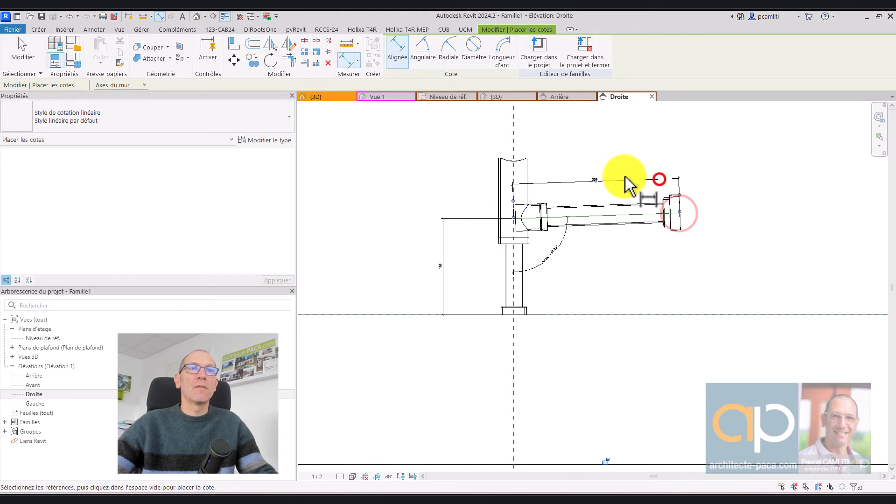
{"action": "key", "text": "Escape"}
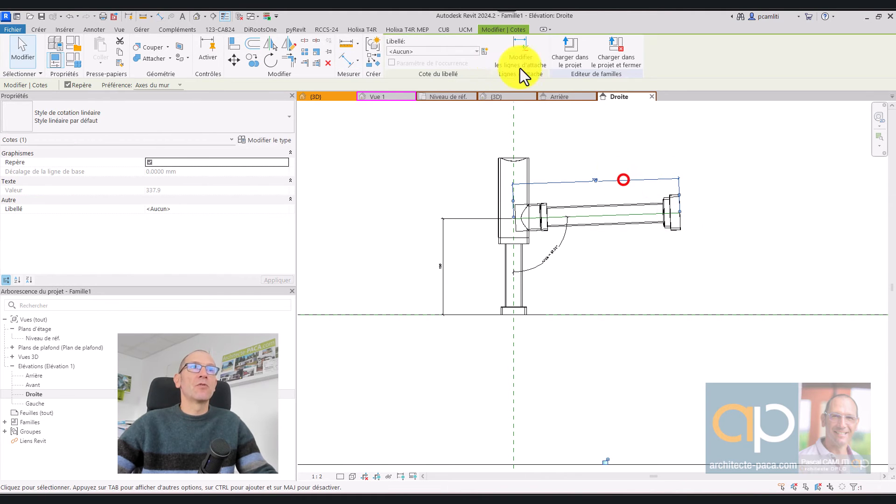
Step: Label the outlet dimension with a new family type parameter named Longueur
{"action": "left_click", "coordinate": [485, 51]}
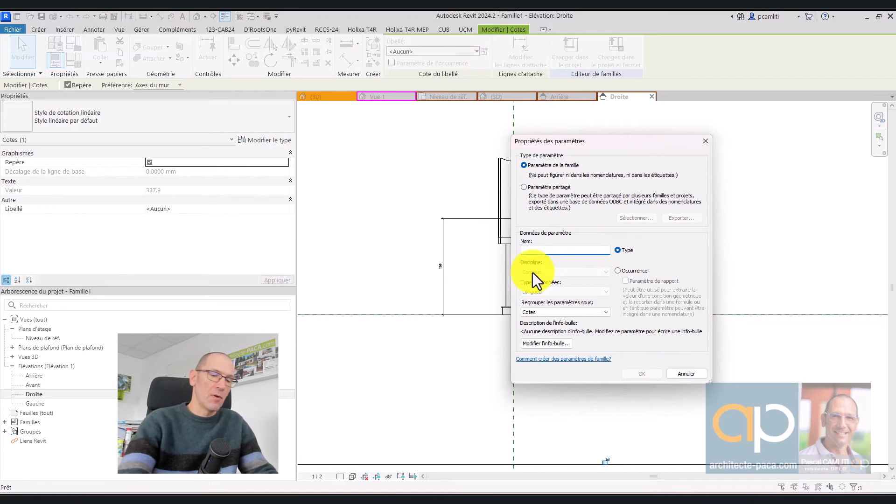
{"action": "type", "text": "Longueu"}
{"action": "type", "text": "r"}
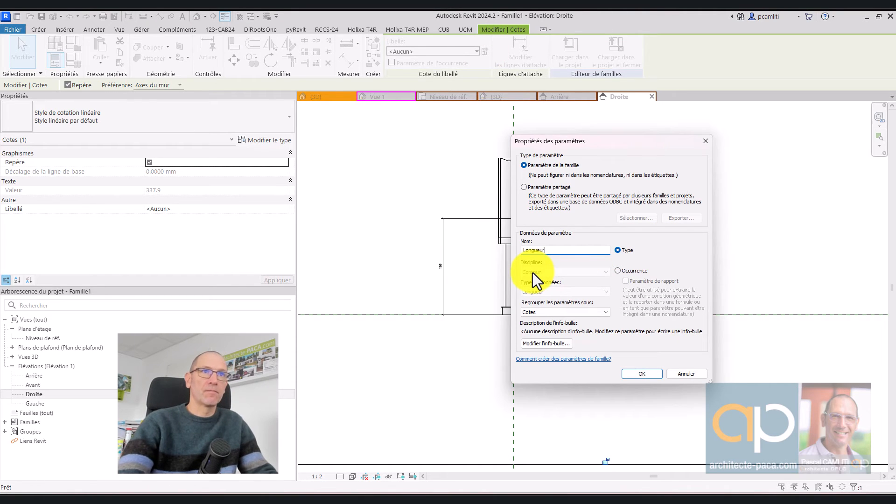
{"action": "key", "text": "Return"}
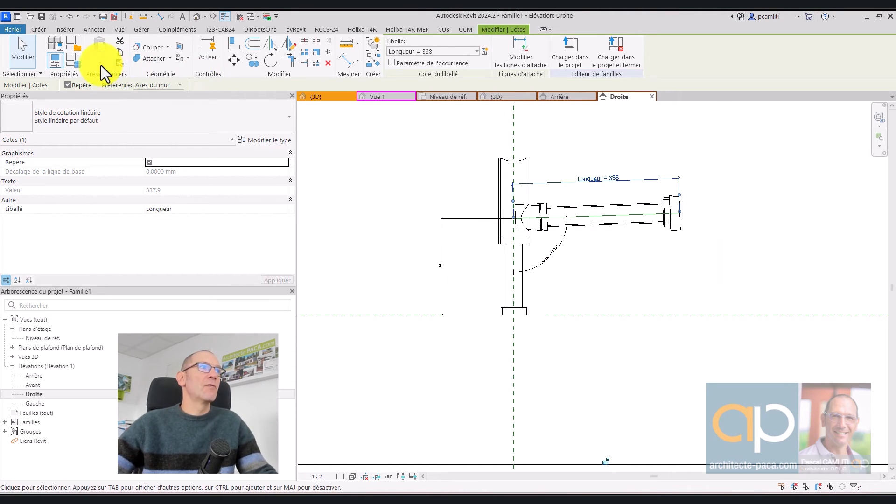
Step: Test the outlet length by setting Longueur to 300 in the family types, and undo the change
{"action": "left_click", "coordinate": [83, 60]}
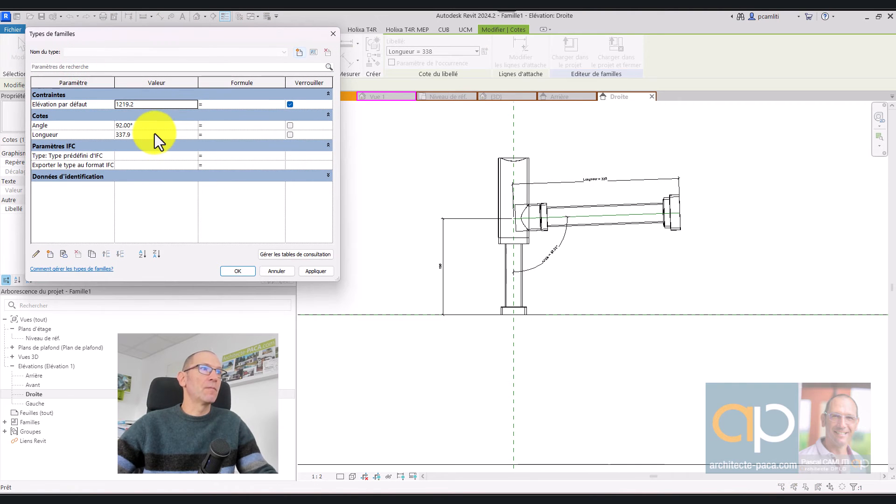
{"action": "left_click", "coordinate": [150, 135]}
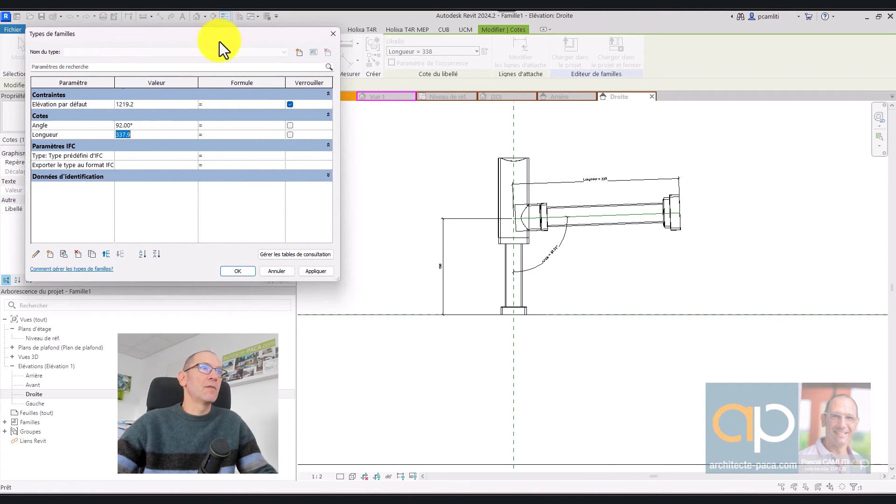
{"action": "left_click_drag", "start_coordinate": [226, 39], "coordinate": [307, 33]}
{"action": "type", "text": "300"}
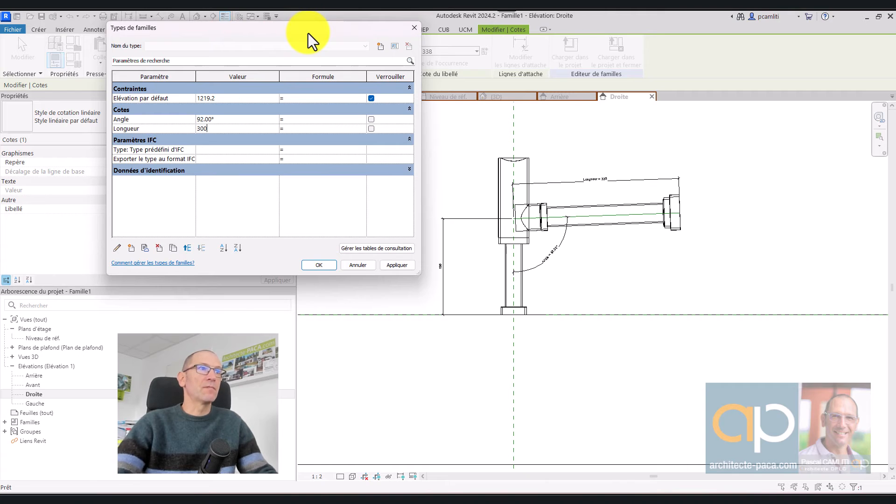
{"action": "left_click", "coordinate": [402, 265]}
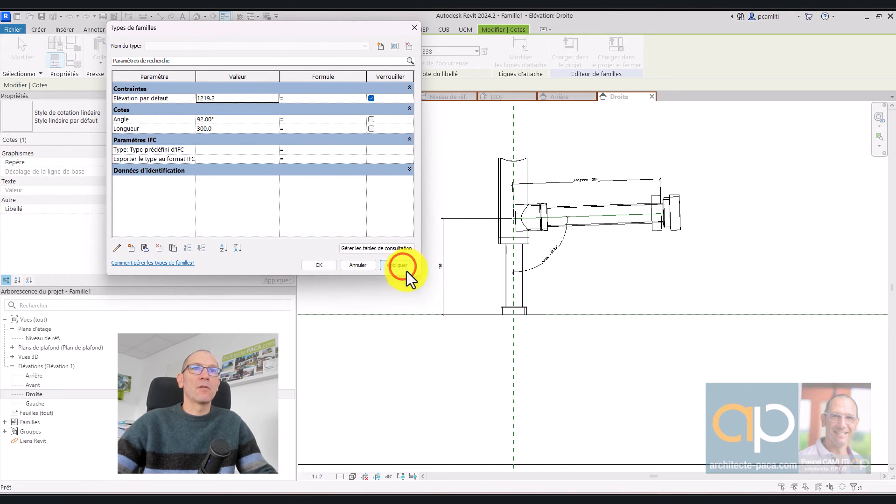
{"action": "left_click", "coordinate": [319, 265]}
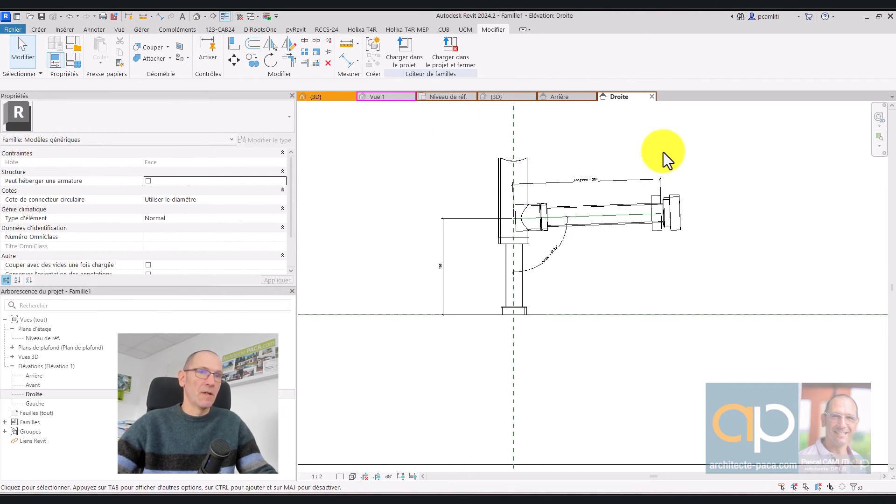
{"action": "left_click_drag", "start_coordinate": [660, 179], "coordinate": [687, 170]}
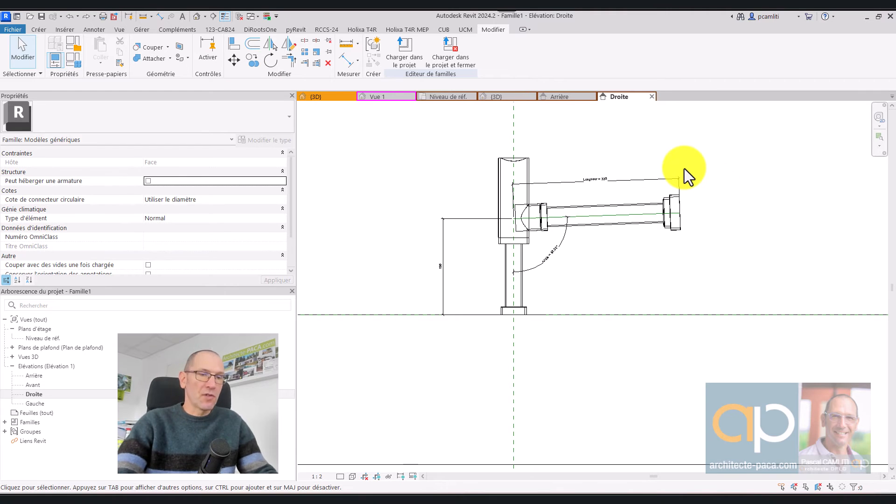
Step: In the 3D view, associate the material of the trap's vertical body with a new family type parameter named Tube
{"action": "key", "text": "ctrl+Tab"}
{"action": "middle_click_drag", "start_coordinate": [684, 169], "coordinate": [625, 238], "text": "shift"}
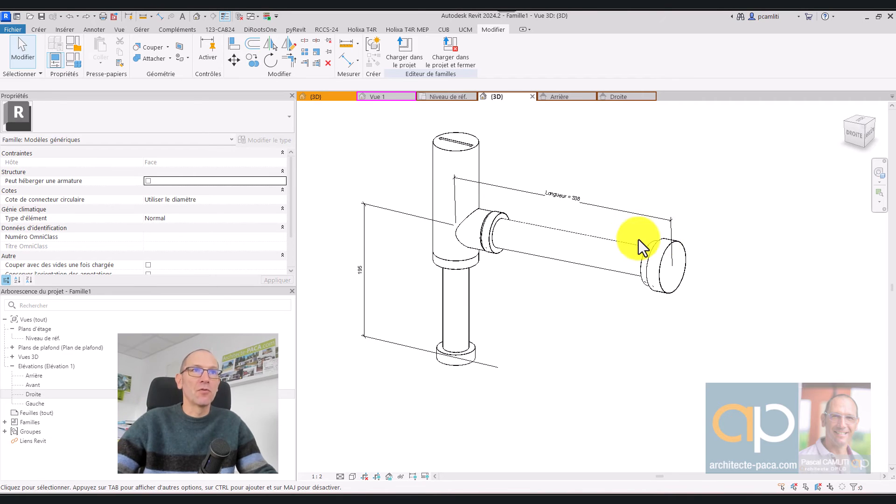
{"action": "middle_click_drag", "start_coordinate": [639, 240], "coordinate": [617, 242], "text": "shift"}
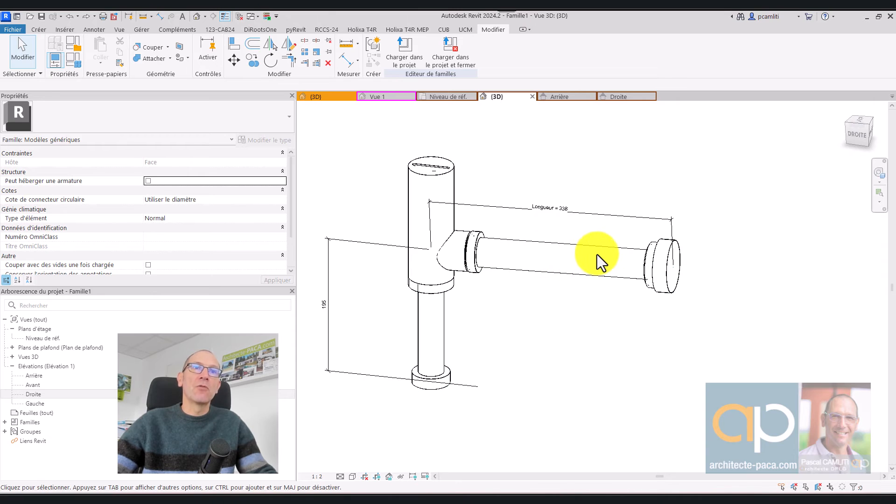
{"action": "left_click", "coordinate": [453, 177]}
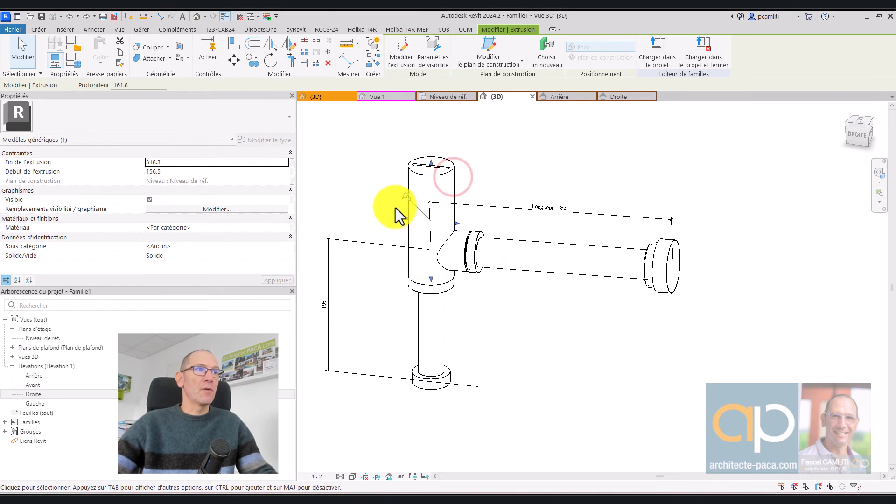
{"action": "left_click", "coordinate": [292, 229]}
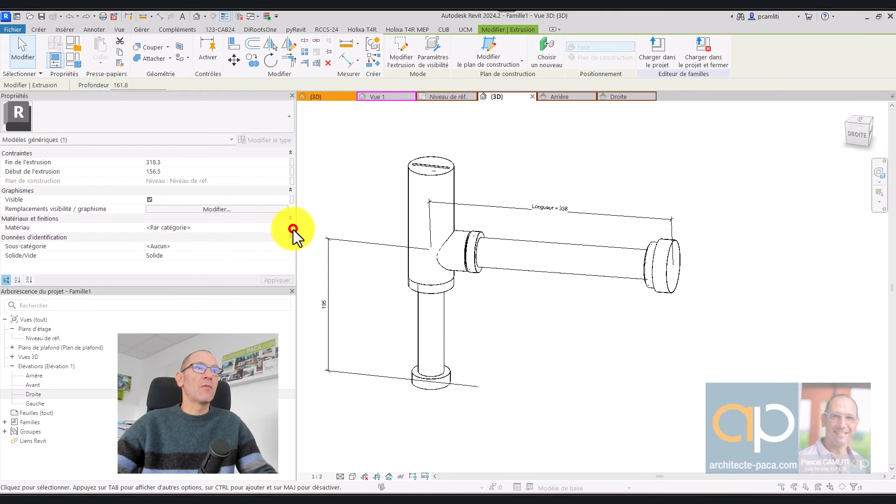
{"action": "left_click", "coordinate": [628, 280]}
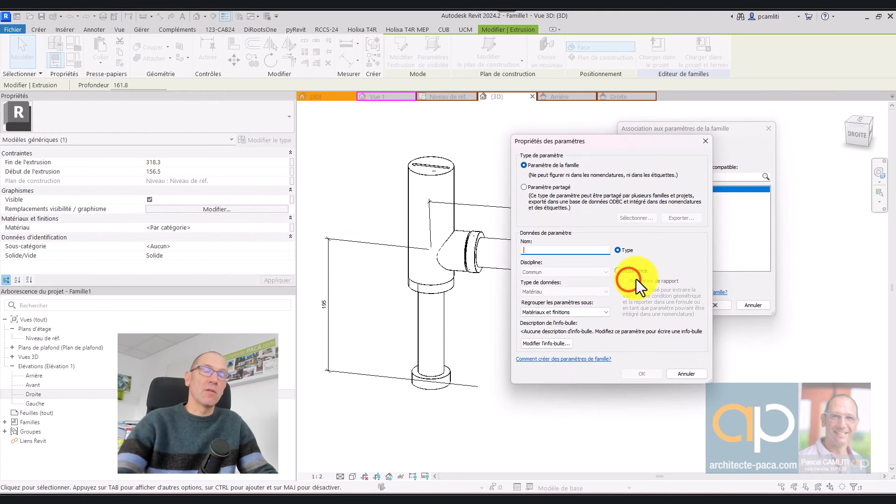
{"action": "type", "text": "Tube"}
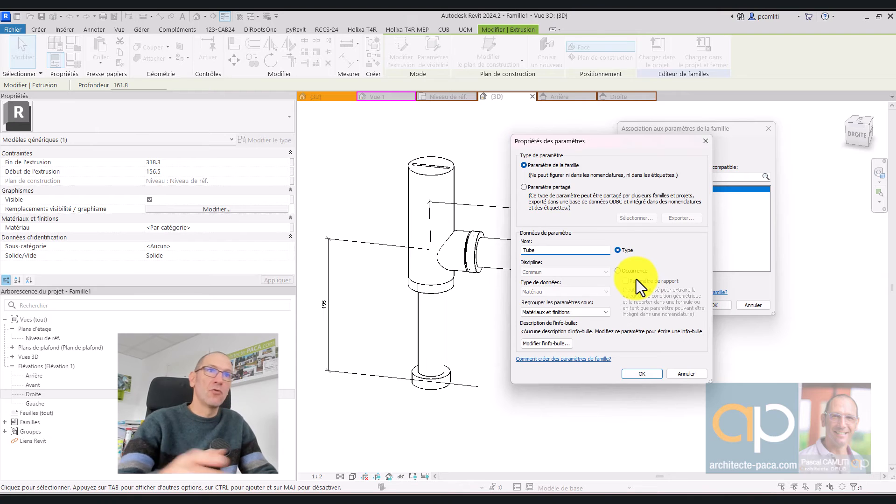
{"action": "left_click", "coordinate": [643, 376]}
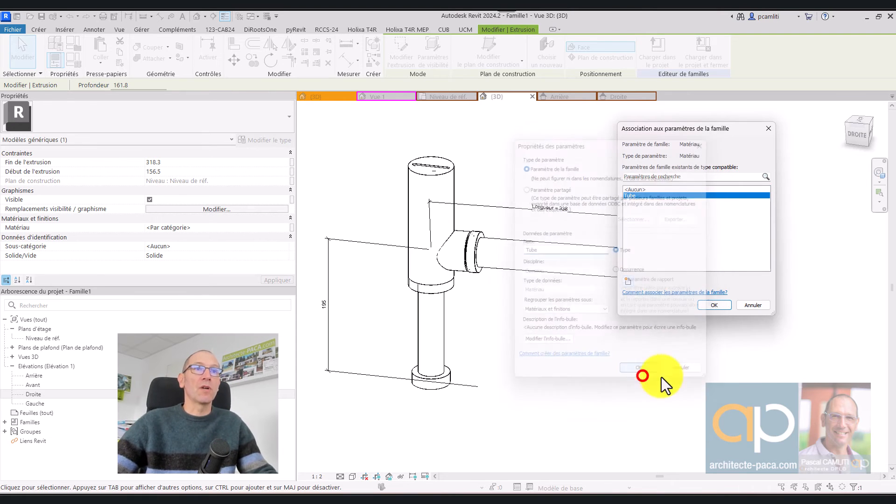
{"action": "left_click", "coordinate": [719, 309]}
{"action": "left_click", "coordinate": [666, 332]}
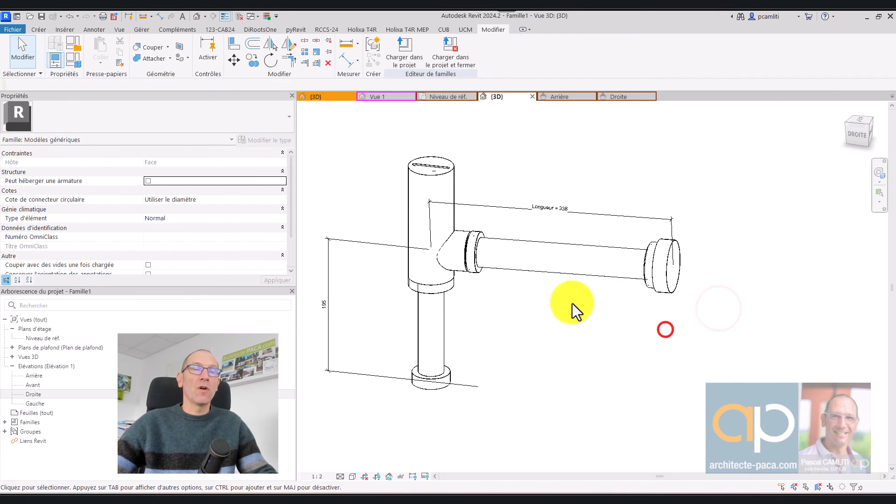
Step: Enable the family's Partagée property
{"action": "middle_click_drag", "start_coordinate": [596, 273], "coordinate": [686, 298]}
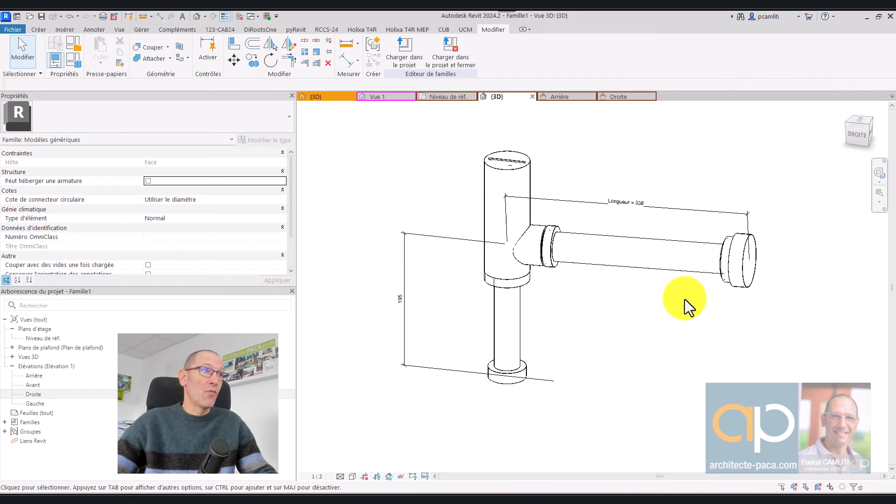
{"action": "scroll", "coordinate": [198, 220], "scroll_direction": "down", "scroll_amount": 2}
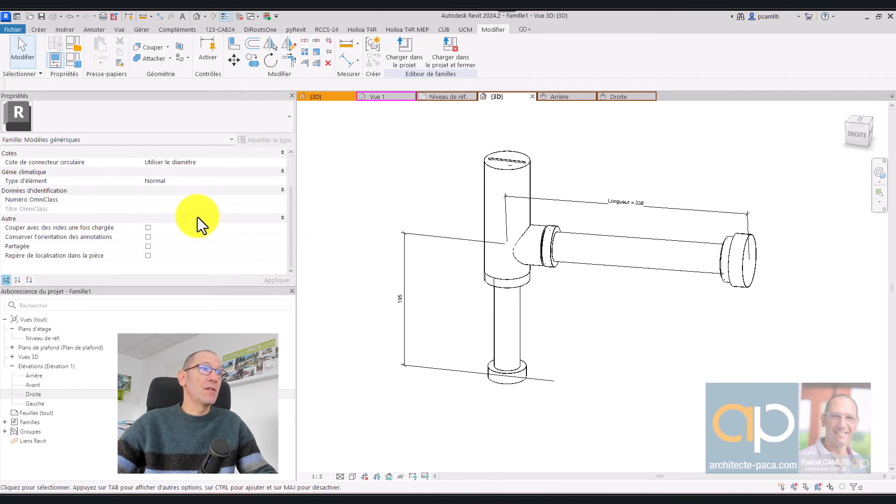
{"action": "left_click", "coordinate": [150, 246]}
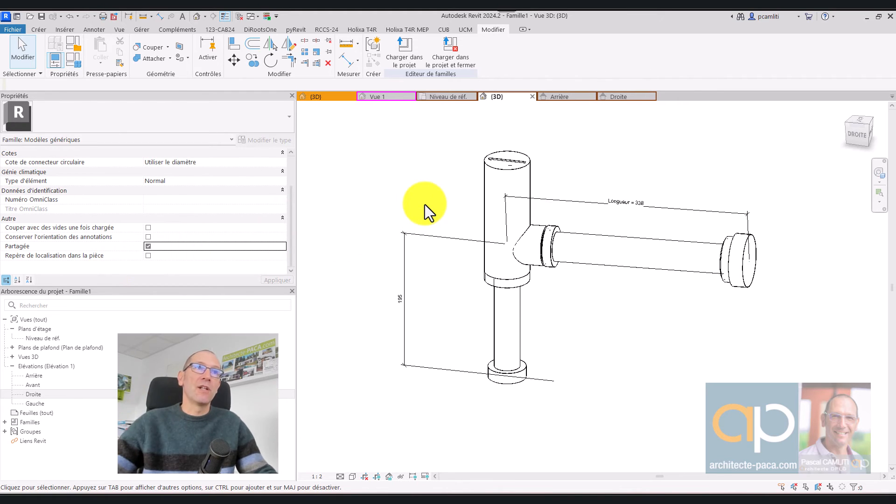
Step: Examine the trap in the 3D view of the Siphon-parametrique family
{"action": "left_click", "coordinate": [394, 97]}
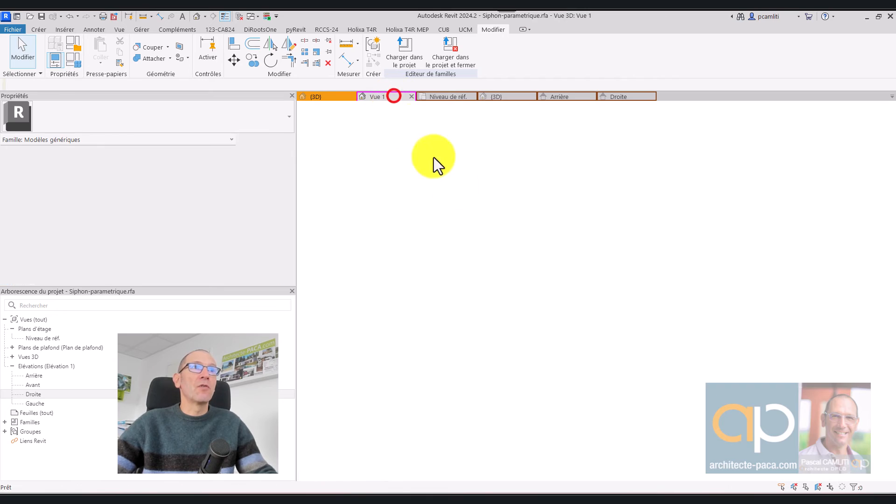
{"action": "middle_click_drag", "start_coordinate": [695, 164], "coordinate": [596, 122], "text": "shift"}
{"action": "scroll", "coordinate": [677, 182], "scroll_direction": "up", "scroll_amount": 2}
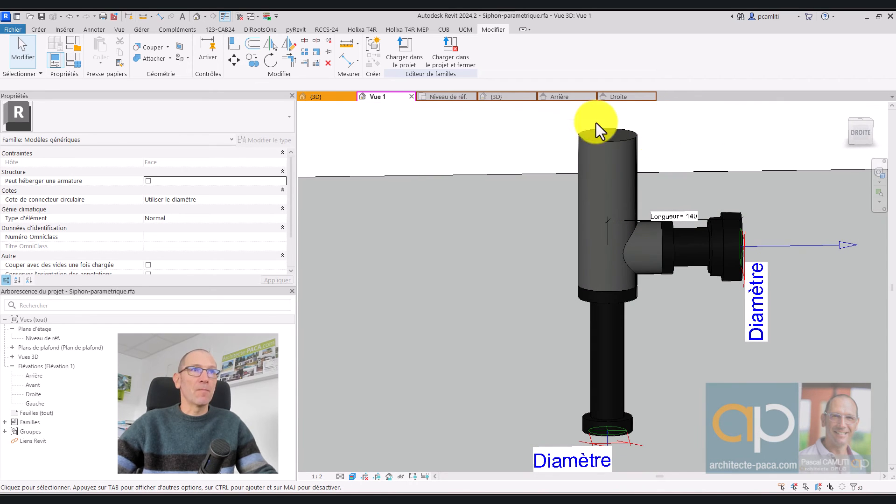
Step: Switch to the 219-lavabos-complet project and open the family of the washbasin on the left for editing
{"action": "left_click", "coordinate": [324, 93]}
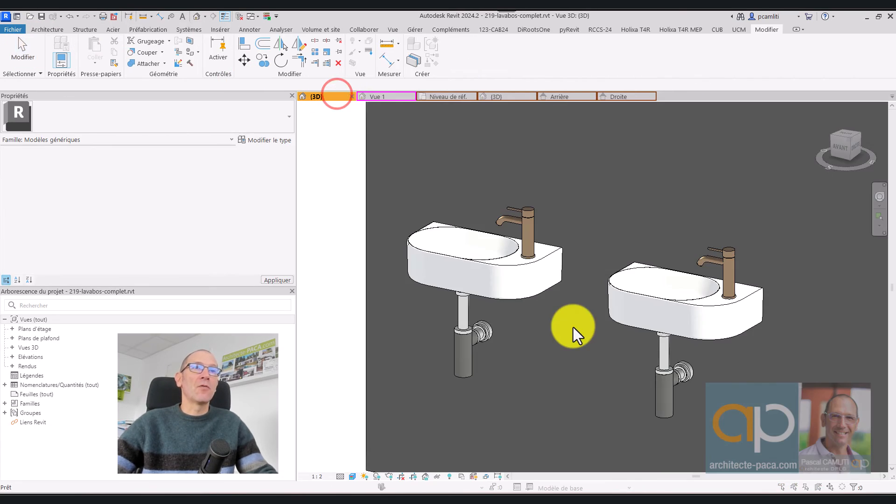
{"action": "left_click", "coordinate": [534, 166]}
{"action": "left_click", "coordinate": [499, 257]}
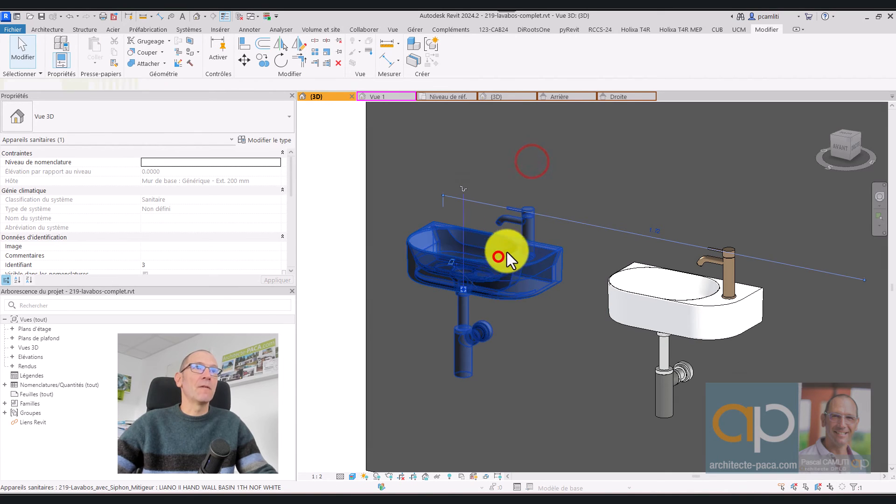
{"action": "left_click", "coordinate": [461, 55]}
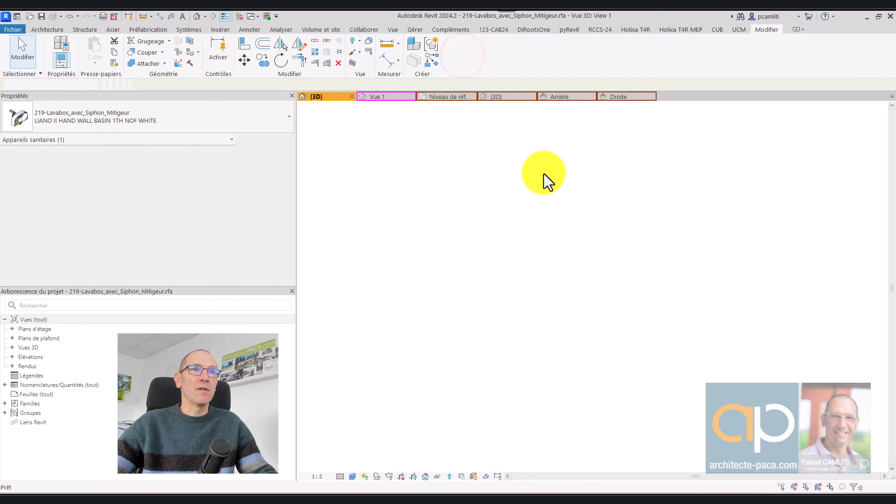
Step: Open the basin mixer's nested family from the washbasin family and check its Partagée property
{"action": "middle_click_drag", "start_coordinate": [667, 303], "coordinate": [660, 360], "text": "shift"}
{"action": "scroll", "coordinate": [576, 305], "scroll_direction": "up", "scroll_amount": 5}
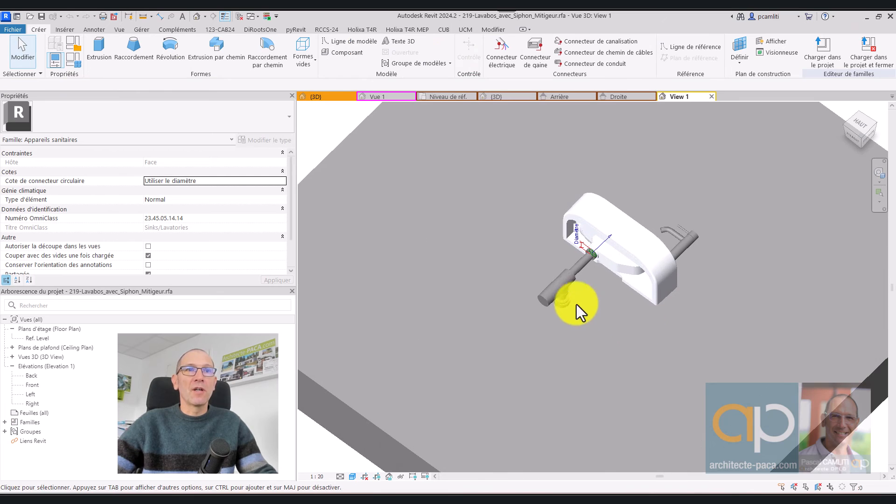
{"action": "left_click", "coordinate": [568, 283]}
{"action": "middle_click_drag", "start_coordinate": [568, 283], "coordinate": [648, 304], "text": "shift"}
{"action": "left_click", "coordinate": [682, 296]}
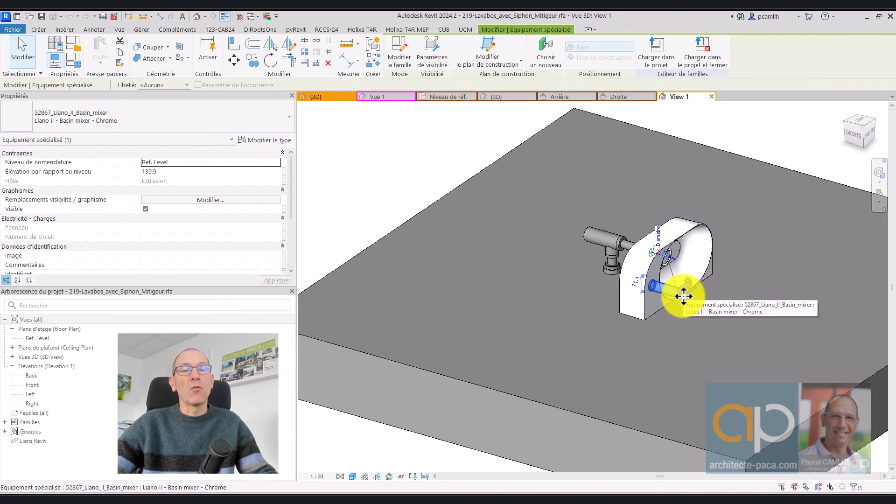
{"action": "scroll", "coordinate": [684, 296], "scroll_direction": "up", "scroll_amount": 1}
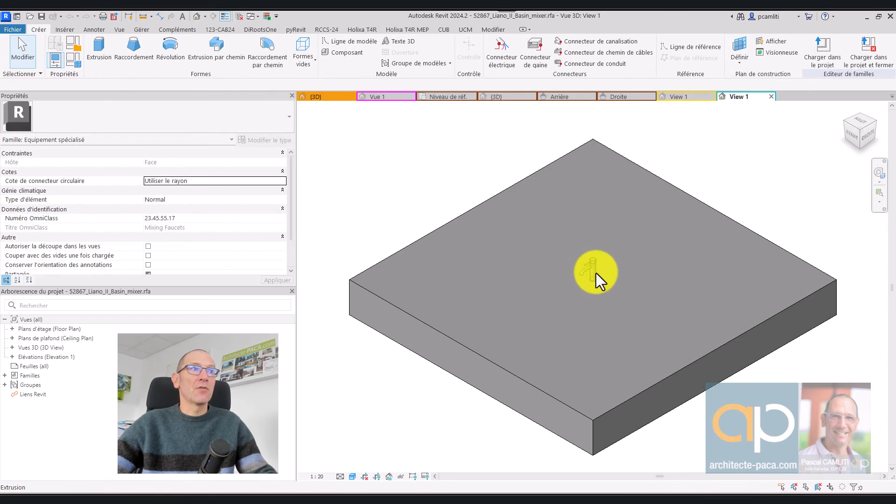
{"action": "scroll", "coordinate": [189, 214], "scroll_direction": "down", "scroll_amount": 2}
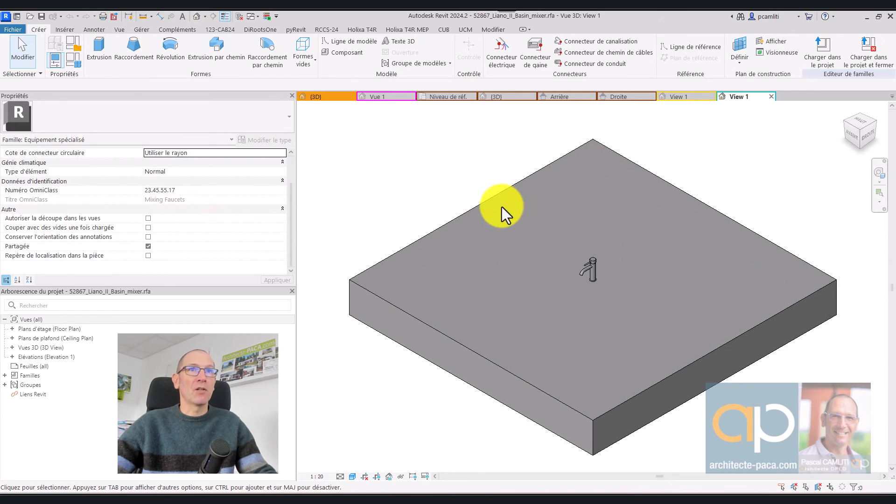
Step: Return to the 219-lavabos-complet project and change the visual style of its 3D view
{"action": "left_click", "coordinate": [330, 96]}
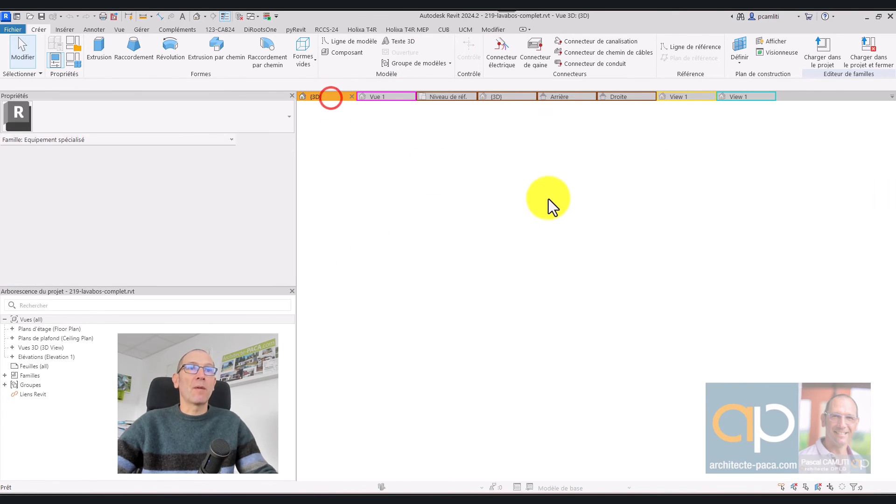
{"action": "scroll", "coordinate": [408, 245], "scroll_direction": "down", "scroll_amount": 3}
{"action": "scroll", "coordinate": [455, 267], "scroll_direction": "up", "scroll_amount": 3}
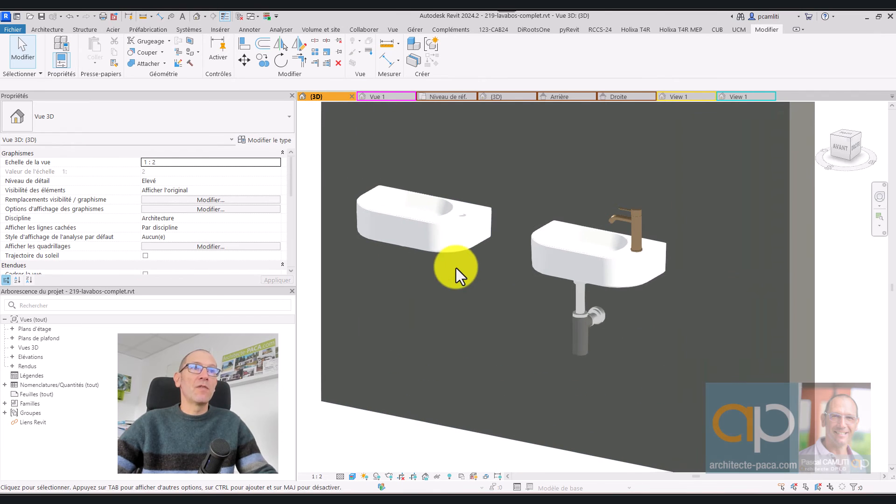
{"action": "left_click", "coordinate": [464, 220]}
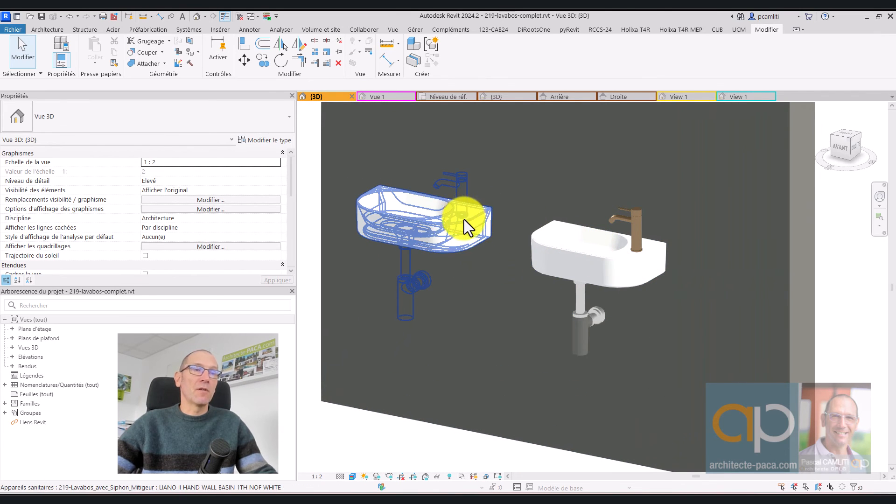
{"action": "left_click", "coordinate": [352, 476]}
{"action": "left_click", "coordinate": [395, 438]}
{"action": "scroll", "coordinate": [462, 187], "scroll_direction": "up", "scroll_amount": 3}
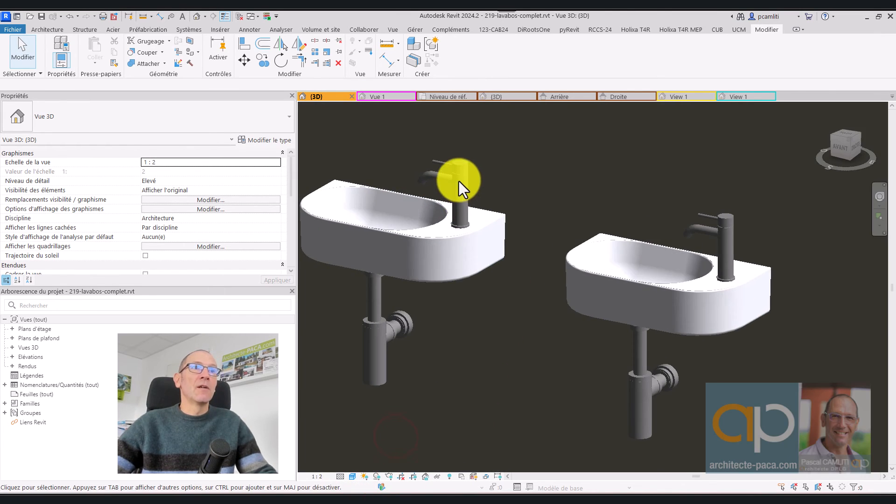
Step: Review the type properties of the left washbasin's mixer, and check the selection of the whole washbasin in the 3D view
{"action": "left_click", "coordinate": [466, 175]}
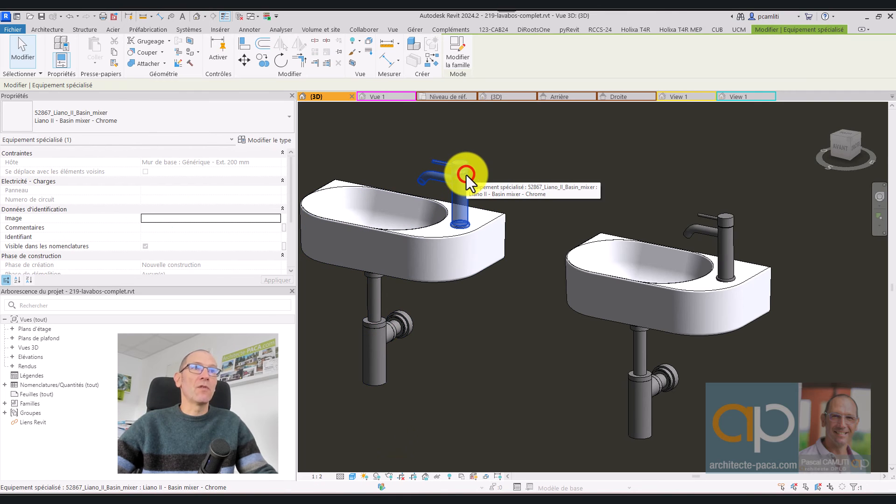
{"action": "left_click", "coordinate": [271, 140]}
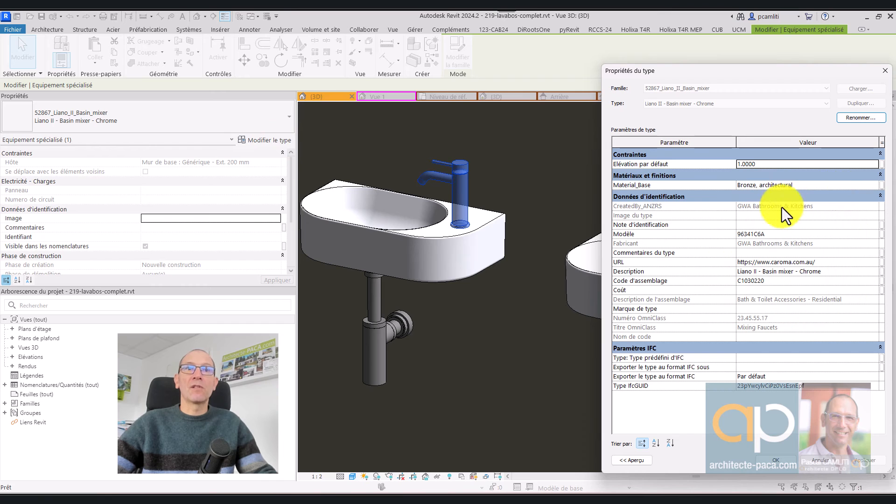
{"action": "left_click", "coordinate": [884, 70]}
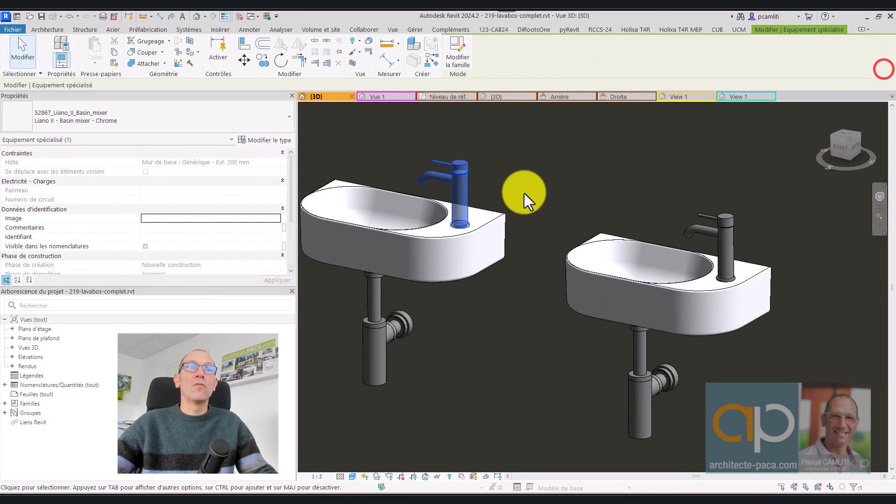
{"action": "left_click", "coordinate": [477, 226]}
{"action": "scroll", "coordinate": [493, 229], "scroll_direction": "down", "scroll_amount": 3}
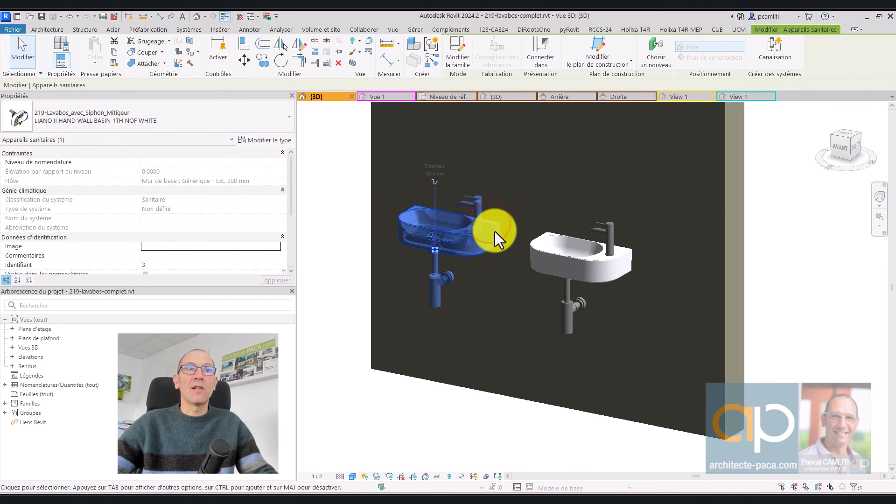
{"action": "left_click", "coordinate": [797, 239]}
{"action": "middle_click_drag", "start_coordinate": [797, 240], "coordinate": [836, 262]}
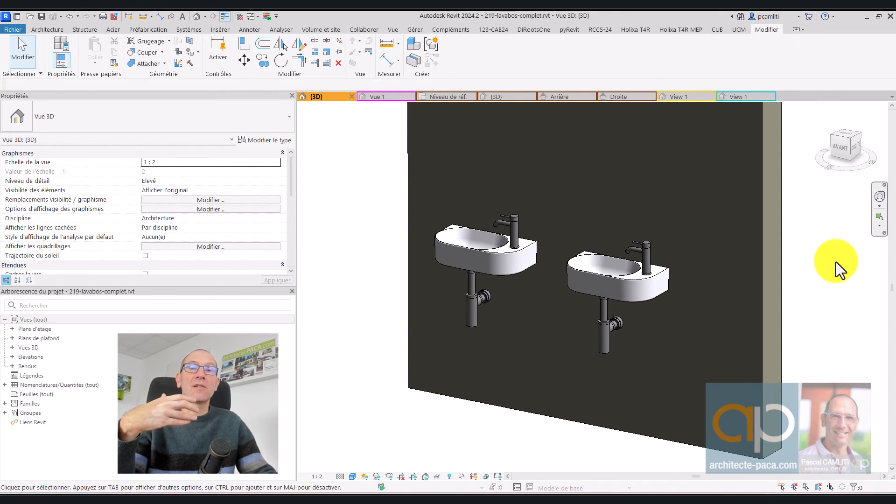
Step: Open the Niveau 0 floor plan and frame the wall with the two washbasins
{"action": "double_click", "coordinate": [60, 330]}
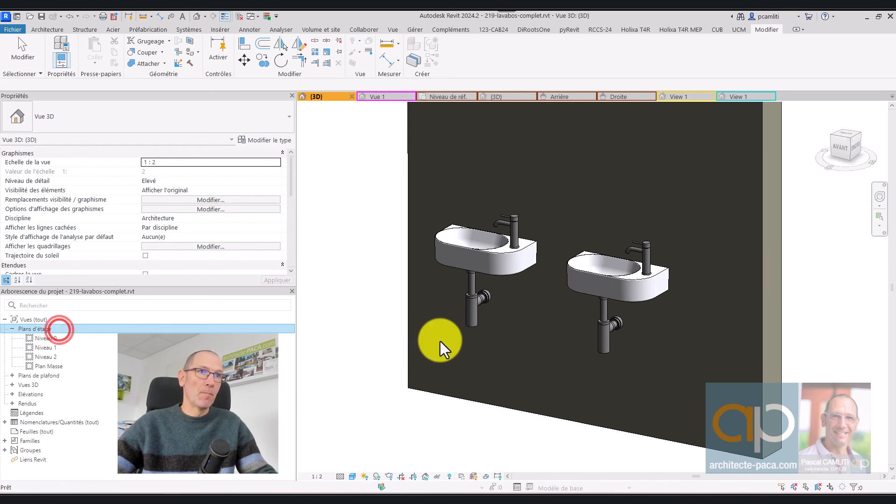
{"action": "double_click", "coordinate": [52, 338]}
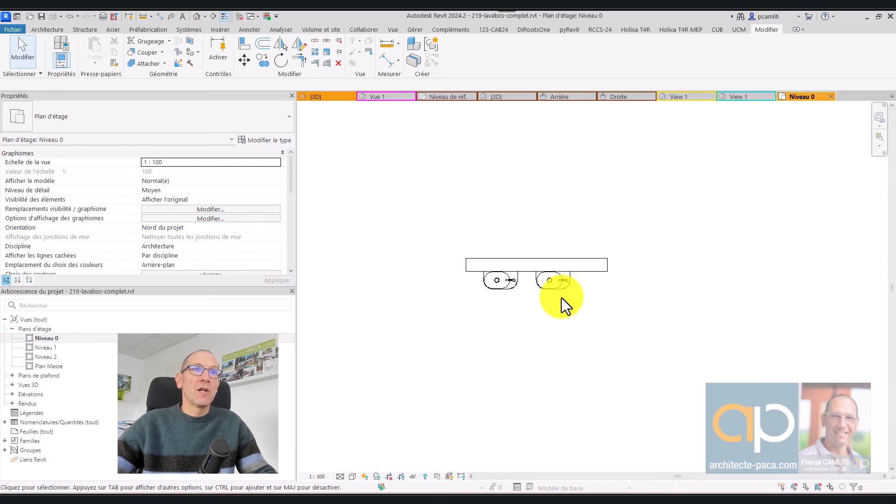
{"action": "scroll", "coordinate": [561, 300], "scroll_direction": "up", "scroll_amount": 1}
{"action": "middle_click_drag", "start_coordinate": [559, 305], "coordinate": [593, 274]}
{"action": "scroll", "coordinate": [593, 274], "scroll_direction": "up", "scroll_amount": 3}
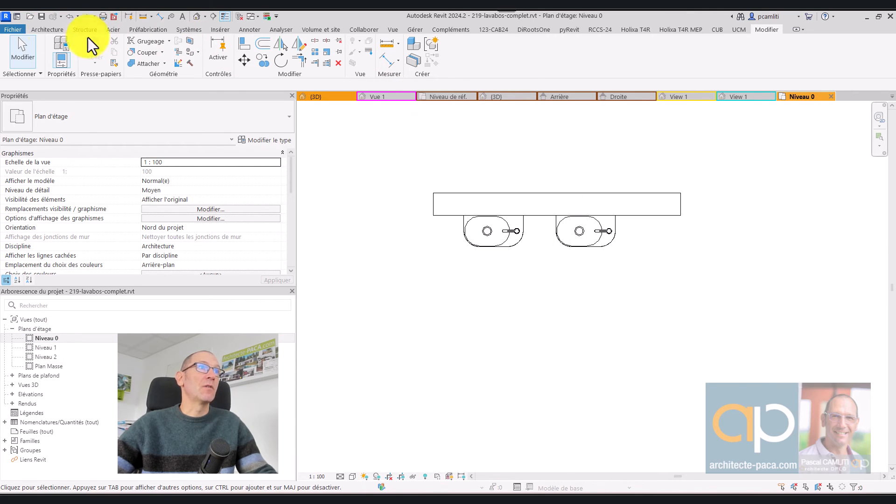
Step: Tag both washbasins by category in the Niveau 0 plan, one tag on each side of the wall
{"action": "left_click", "coordinate": [251, 32]}
{"action": "left_click", "coordinate": [486, 60]}
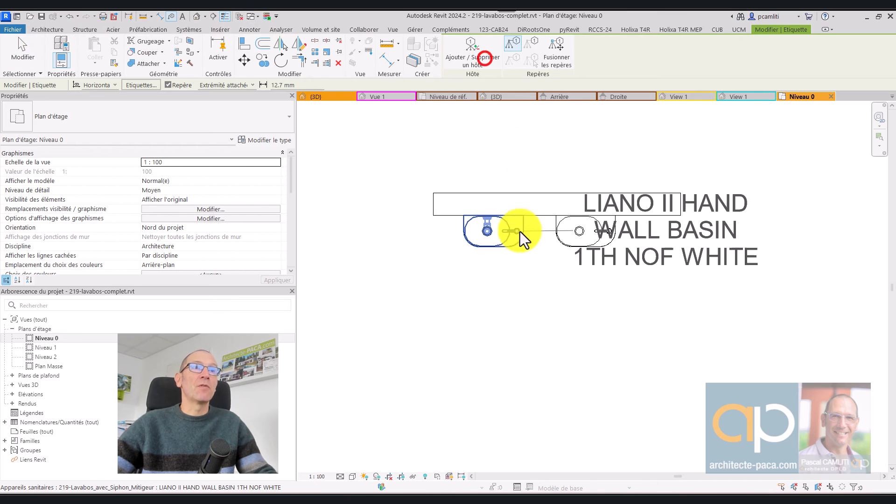
{"action": "left_click", "coordinate": [467, 240]}
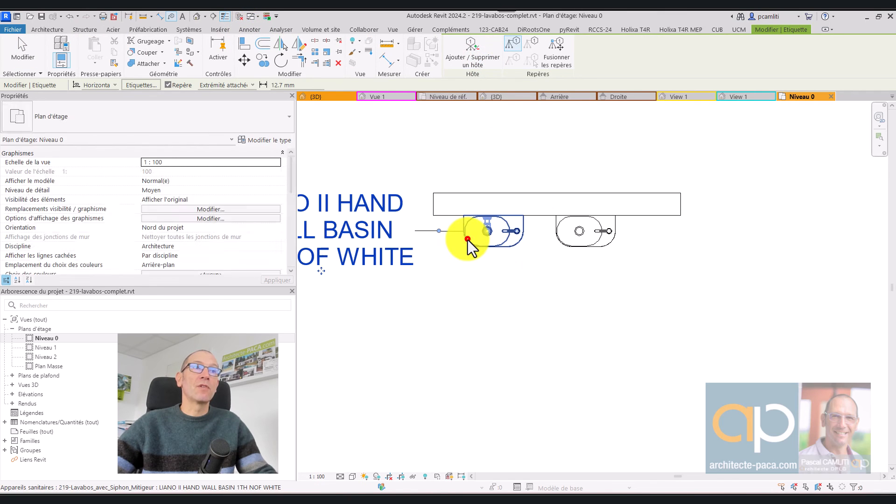
{"action": "left_click", "coordinate": [615, 234]}
{"action": "scroll", "coordinate": [616, 236], "scroll_direction": "down", "scroll_amount": 3}
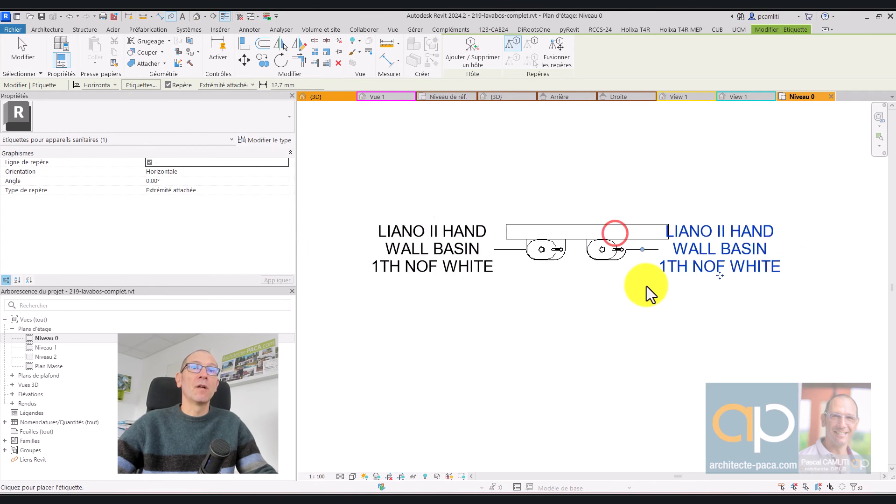
Step: Tag the nested basin mixer of the right washbasin, placing its tag below the basin, and end tagging
{"action": "scroll", "coordinate": [627, 252], "scroll_direction": "up", "scroll_amount": 5}
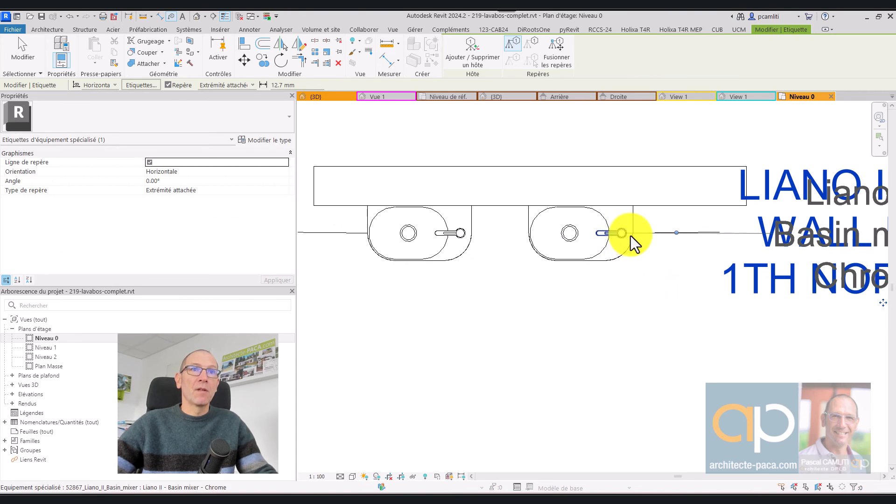
{"action": "left_click", "coordinate": [617, 234]}
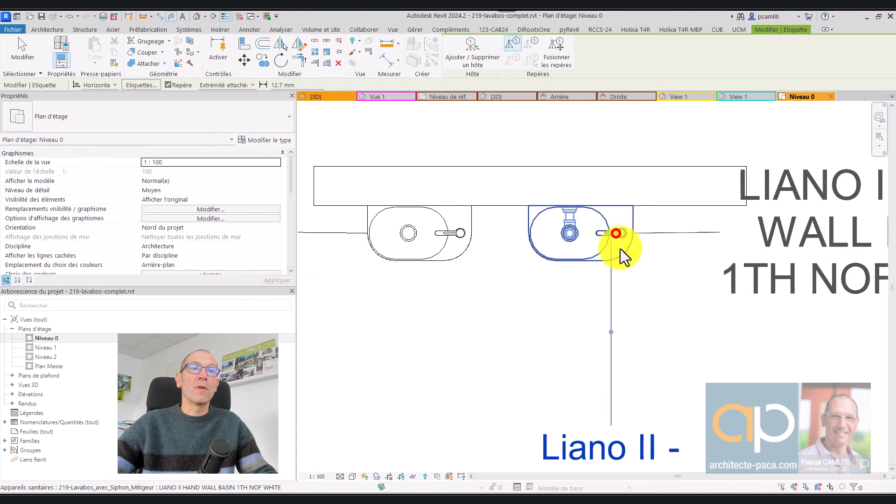
{"action": "scroll", "coordinate": [621, 243], "scroll_direction": "down", "scroll_amount": 2}
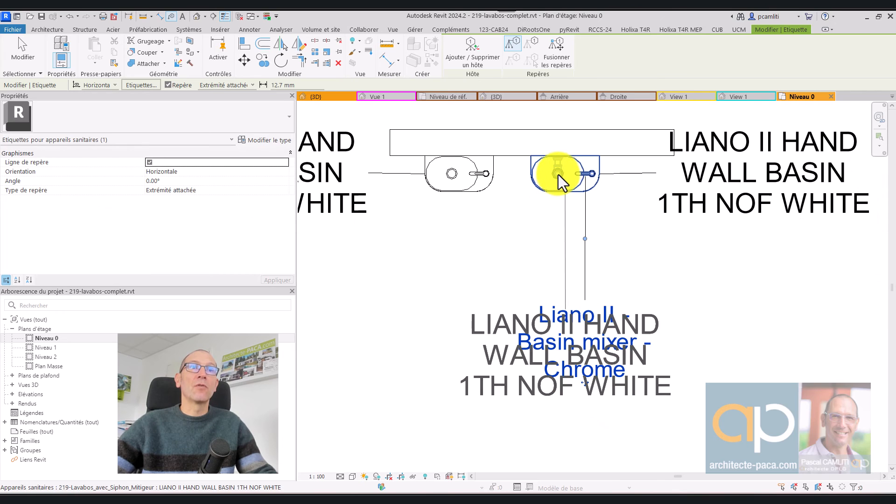
{"action": "middle_click_drag", "start_coordinate": [558, 162], "coordinate": [544, 320]}
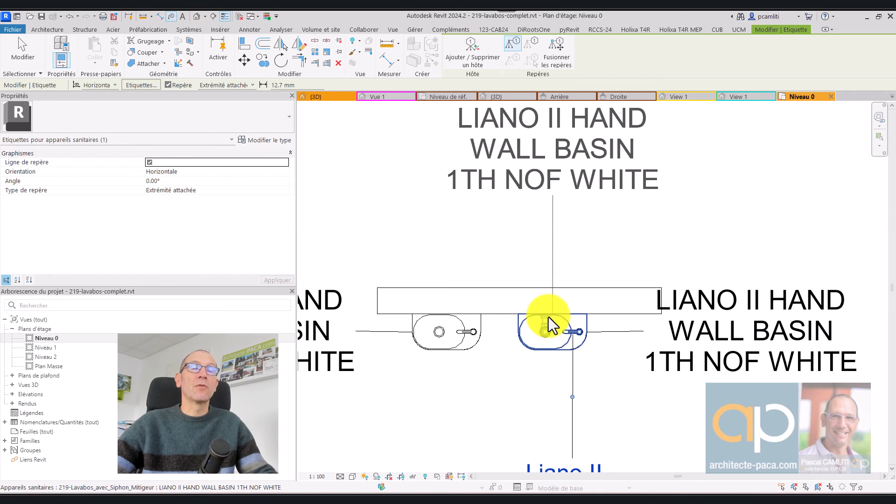
{"action": "scroll", "coordinate": [623, 225], "scroll_direction": "down", "scroll_amount": 2}
{"action": "key", "text": "Escape"}
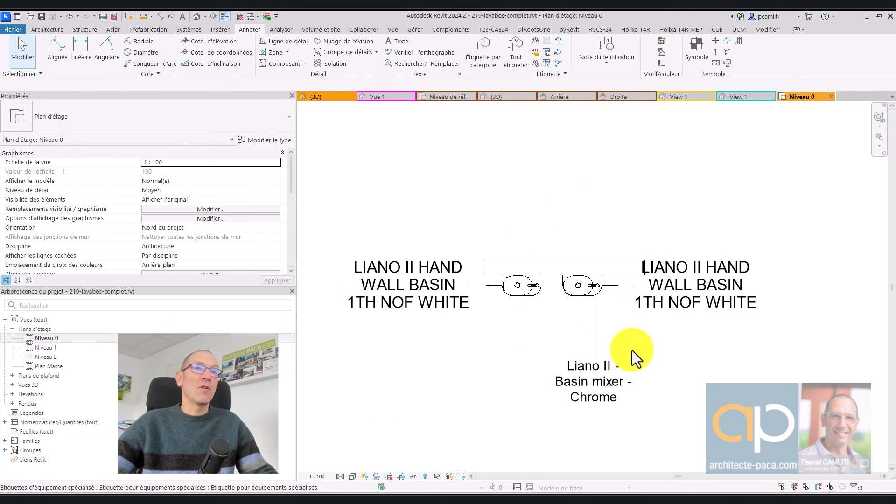
Step: Examine the tagged right washbasin and its mixer in plan, checking which elements can be selected individually
{"action": "scroll", "coordinate": [595, 297], "scroll_direction": "up", "scroll_amount": 3}
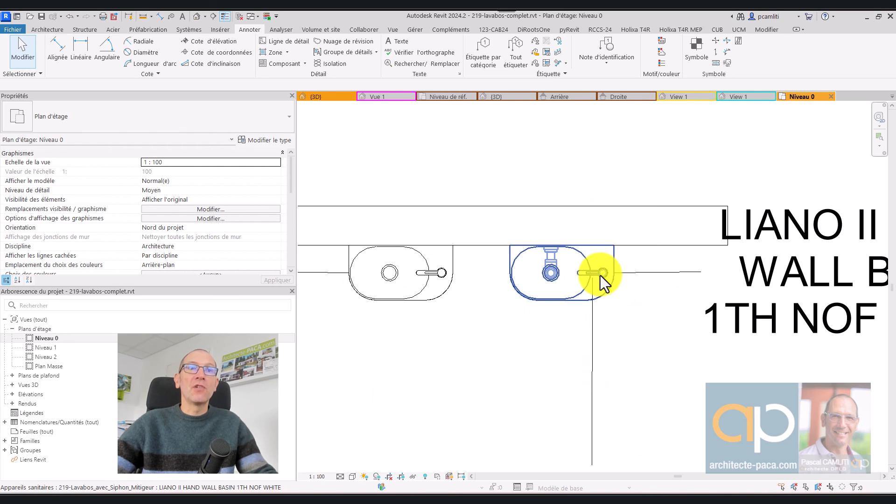
{"action": "scroll", "coordinate": [600, 275], "scroll_direction": "down", "scroll_amount": 3}
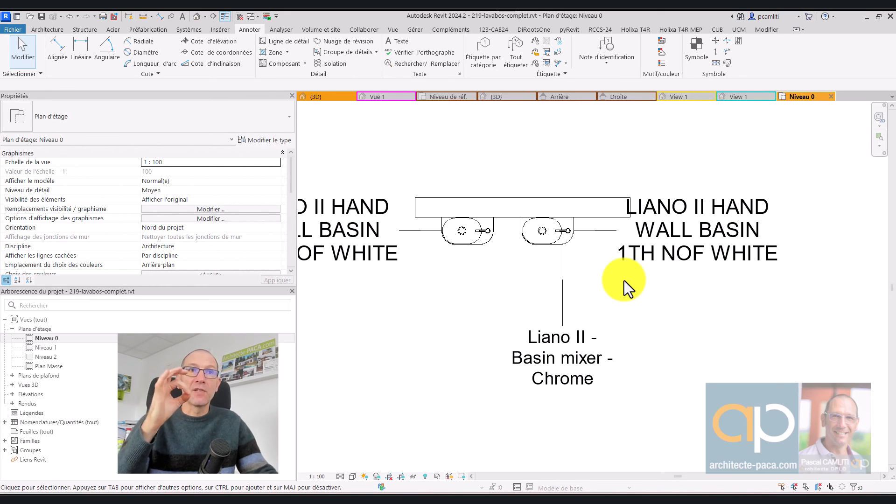
{"action": "left_click", "coordinate": [543, 246]}
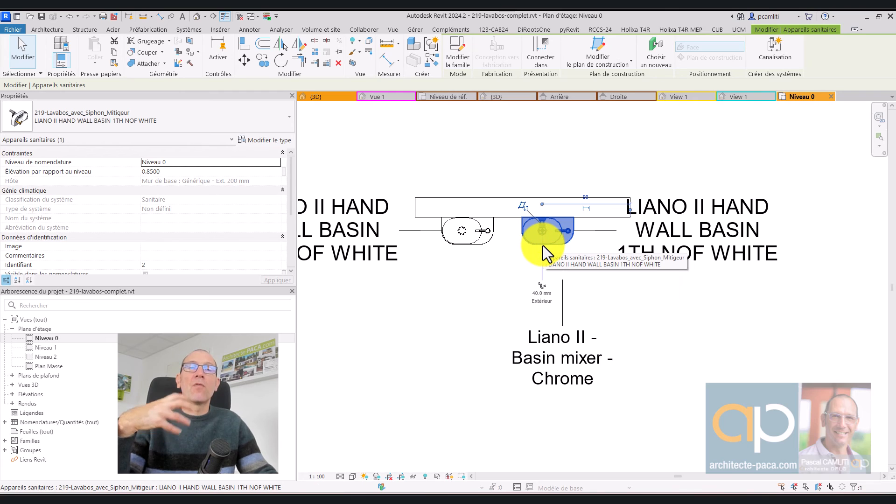
{"action": "left_click", "coordinate": [617, 287]}
{"action": "middle_click_drag", "start_coordinate": [633, 254], "coordinate": [611, 282]}
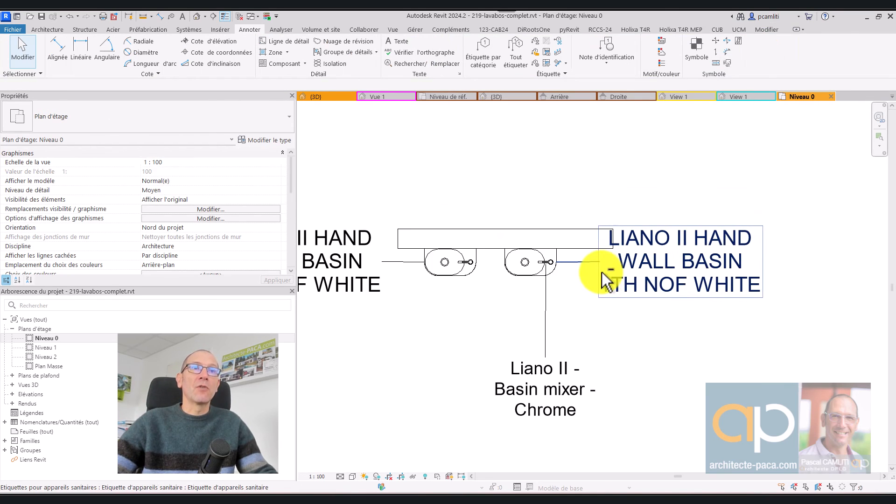
{"action": "left_click", "coordinate": [553, 260]}
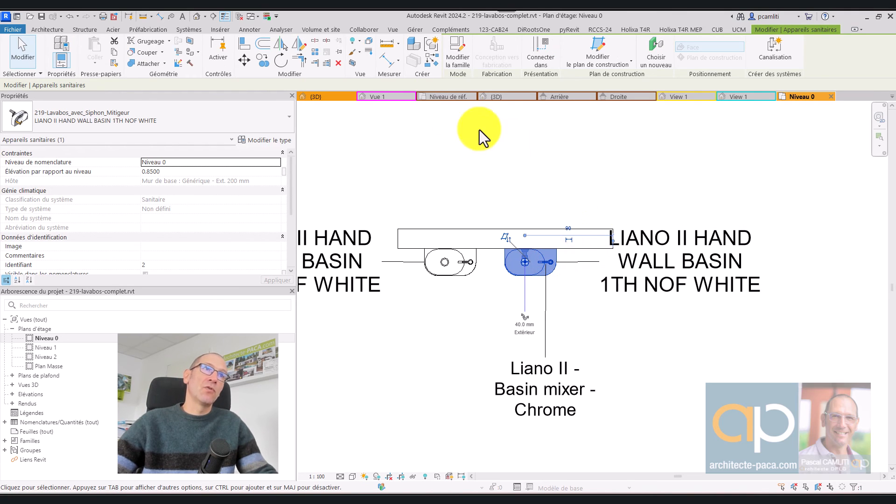
Step: Look through the open family views and switch to the 3D view Vue 1 of Siphon-parametrique, oriented to show both connectors
{"action": "left_click", "coordinate": [451, 97]}
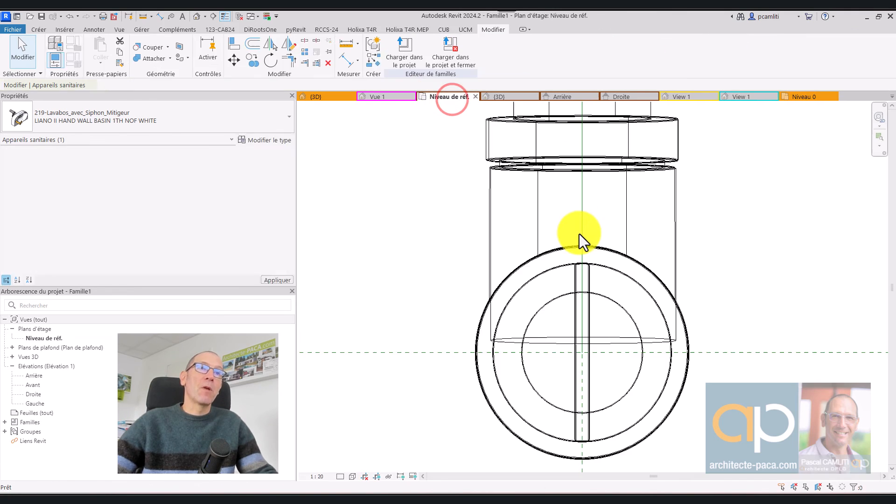
{"action": "scroll", "coordinate": [596, 234], "scroll_direction": "down", "scroll_amount": 5}
{"action": "left_click", "coordinate": [699, 98]}
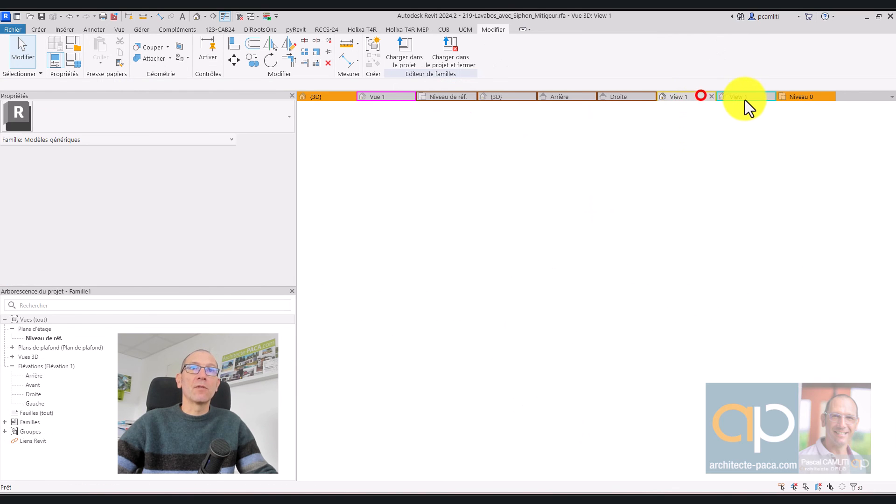
{"action": "left_click", "coordinate": [754, 99]}
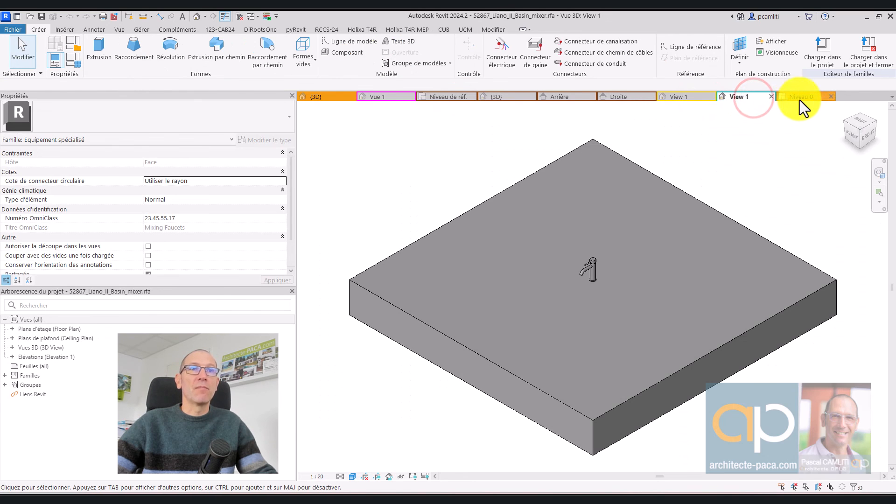
{"action": "left_click", "coordinate": [384, 98]}
{"action": "scroll", "coordinate": [679, 318], "scroll_direction": "down", "scroll_amount": 3}
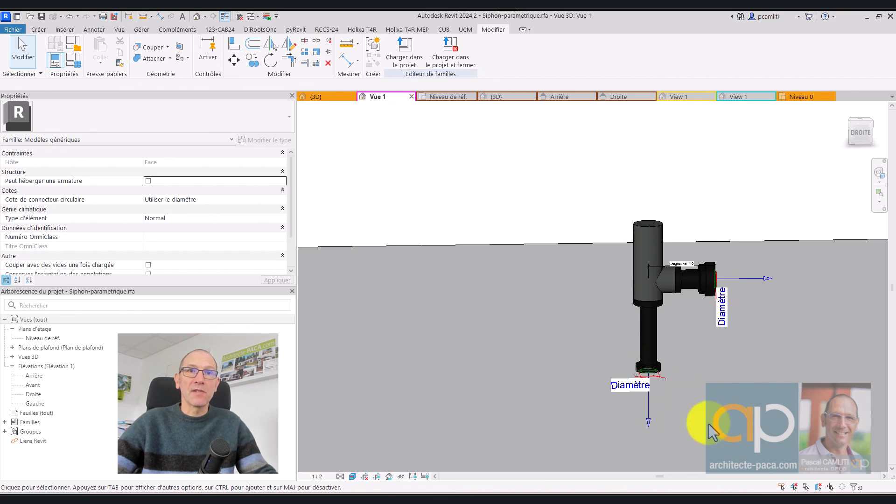
{"action": "middle_click_drag", "start_coordinate": [710, 423], "coordinate": [686, 382], "text": "shift"}
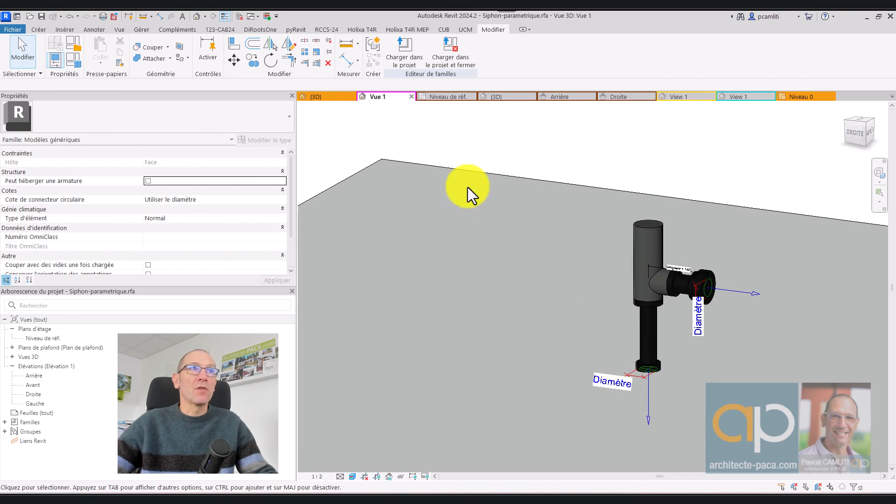
{"action": "left_click", "coordinate": [356, 143]}
{"action": "left_click", "coordinate": [39, 29]}
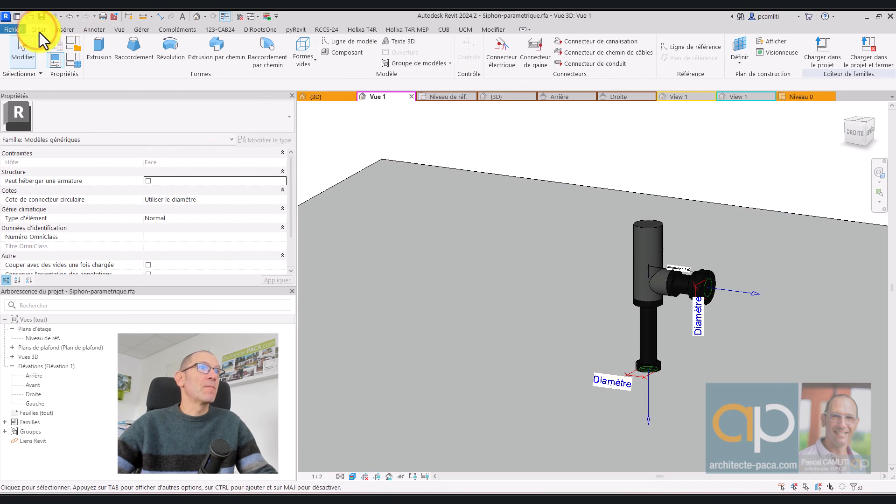
{"action": "left_click", "coordinate": [598, 40]}
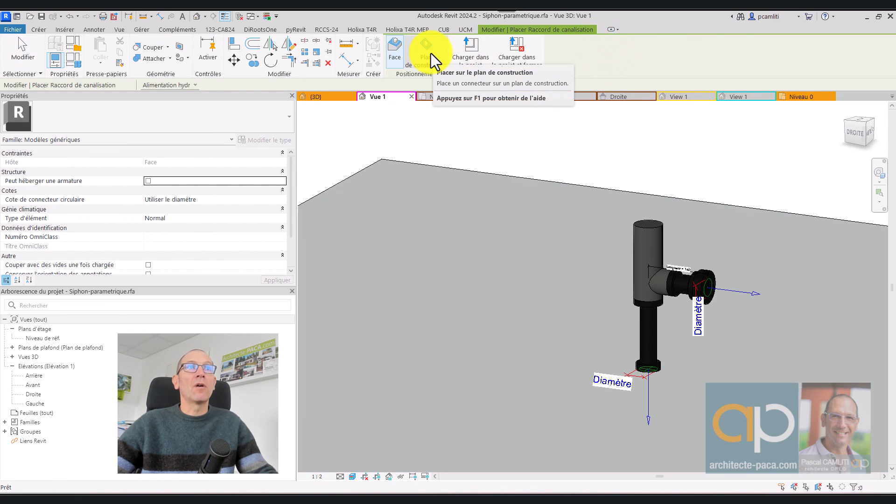
{"action": "left_click", "coordinate": [400, 54]}
{"action": "scroll", "coordinate": [736, 316], "scroll_direction": "up", "scroll_amount": 4}
{"action": "scroll", "coordinate": [711, 283], "scroll_direction": "up", "scroll_amount": 1}
{"action": "key", "text": "Escape"}
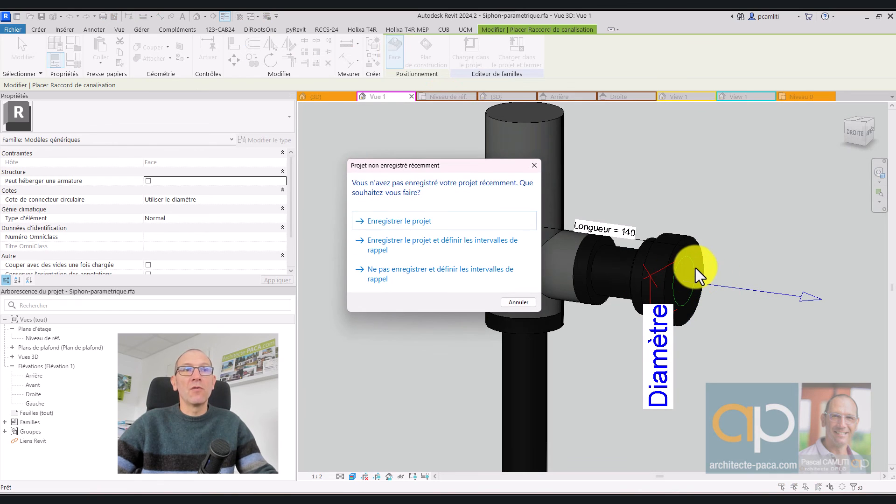
{"action": "left_click", "coordinate": [533, 160]}
Step: Set the flow direction (Direction du débit) of the connector on the trap's horizontal outlet to Extérieur
{"action": "left_click", "coordinate": [688, 259]}
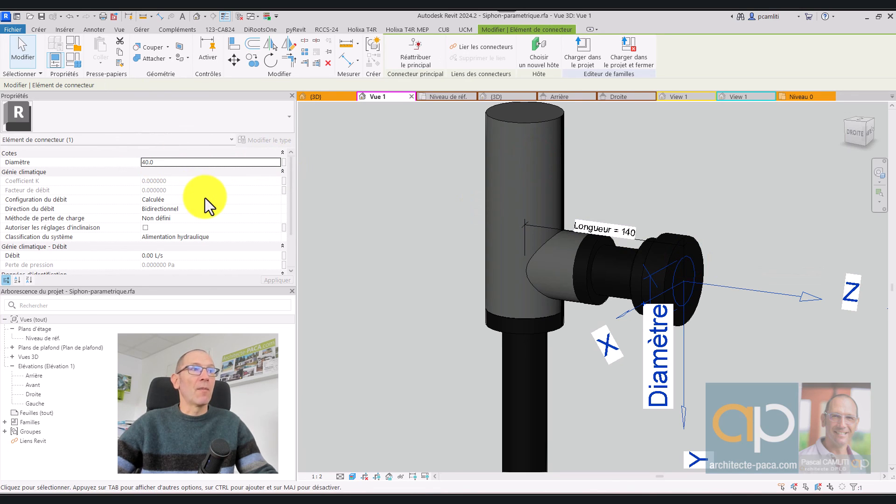
{"action": "left_click", "coordinate": [190, 208]}
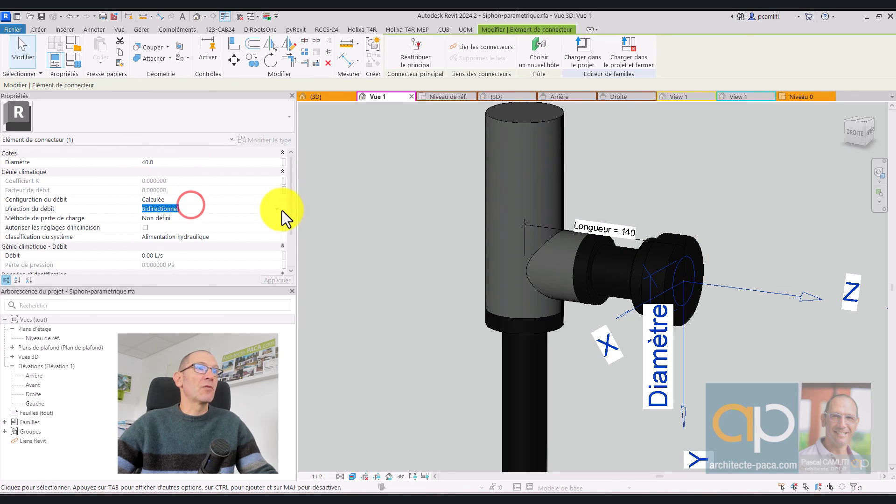
{"action": "left_click", "coordinate": [277, 209]}
{"action": "left_click", "coordinate": [186, 227]}
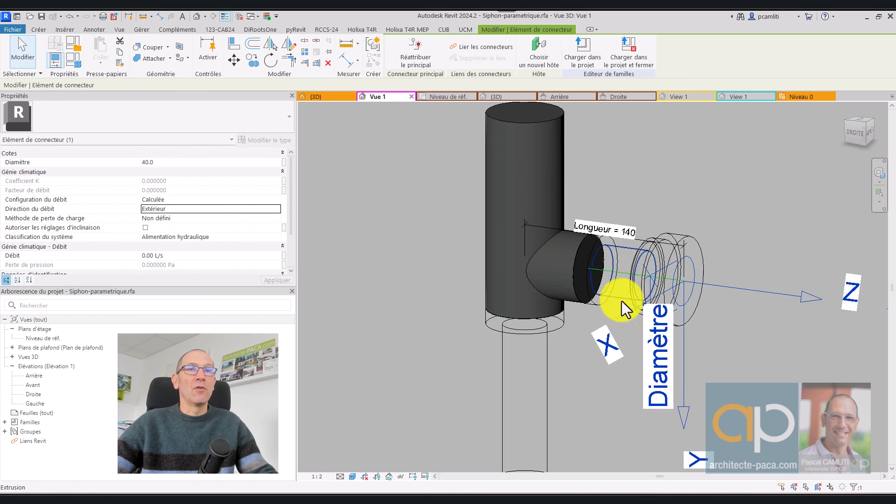
{"action": "key", "text": "Escape"}
Step: Set the flow direction (Direction du débit) of the connector at the end of the trap's vertical pipe to Intérieur
{"action": "scroll", "coordinate": [679, 253], "scroll_direction": "down", "scroll_amount": 3}
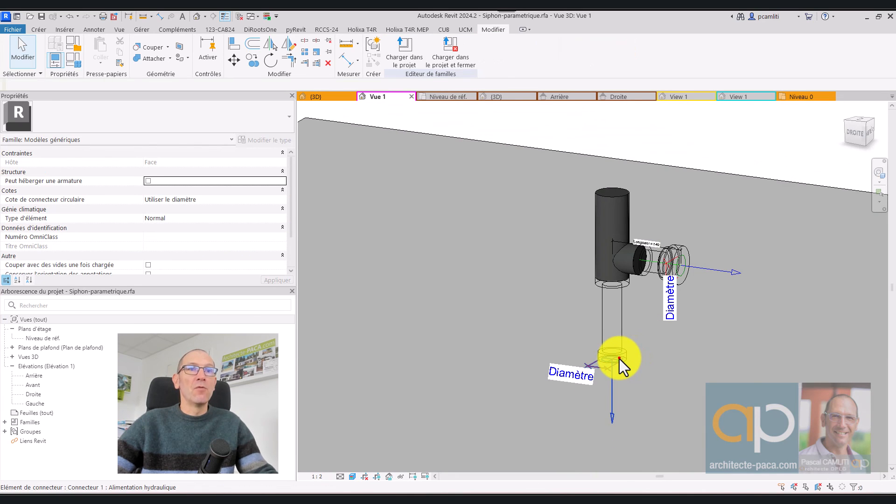
{"action": "left_click", "coordinate": [620, 359]}
{"action": "left_click", "coordinate": [262, 208]}
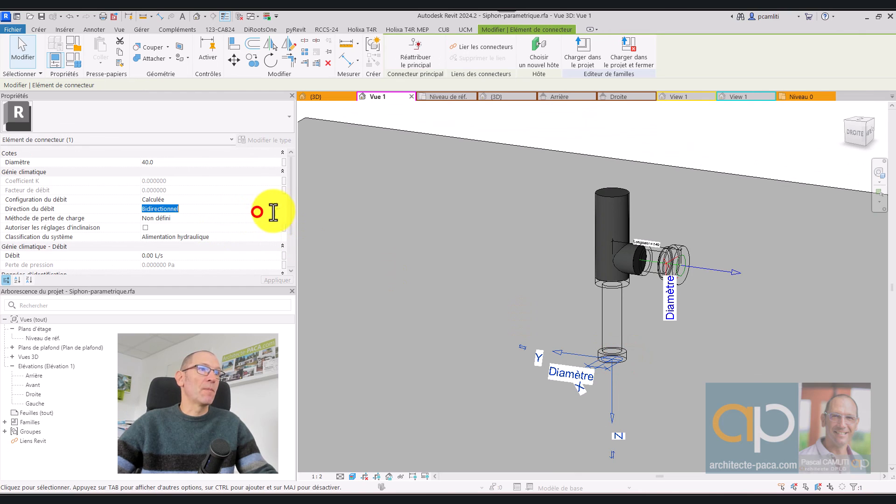
{"action": "left_click", "coordinate": [277, 209]}
{"action": "left_click", "coordinate": [178, 218]}
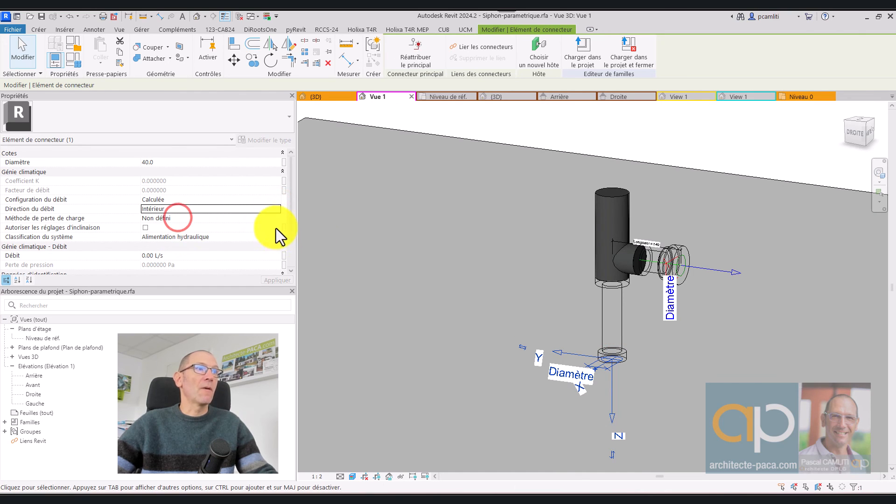
Step: Review the properties of the connector at the end of the trap's vertical pipe and clear the selection
{"action": "key", "text": "Escape"}
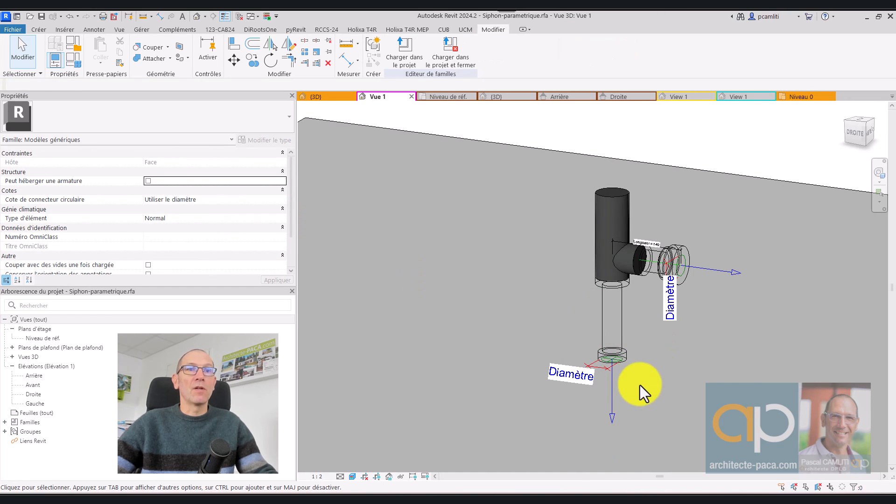
{"action": "left_click", "coordinate": [614, 391]}
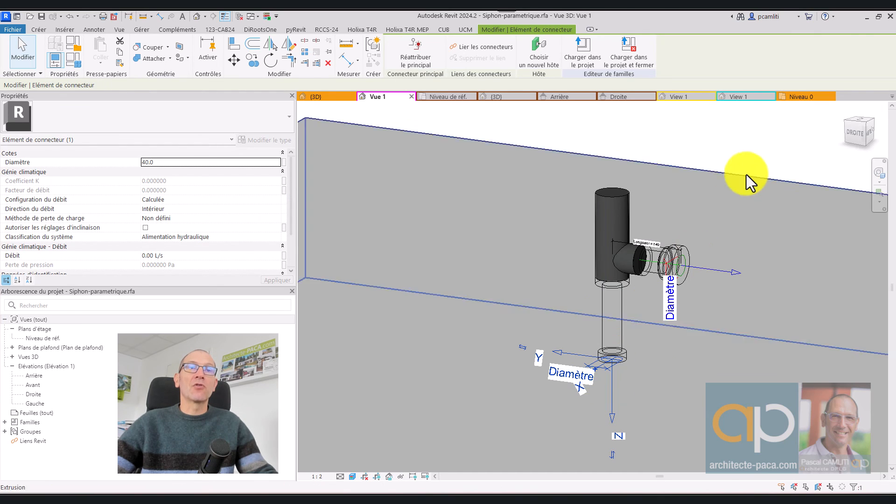
{"action": "left_click", "coordinate": [742, 161]}
Step: Try several visual styles in the 3D view, keeping one that shows the whole trap as opaque shaded solids with dark pipes and both connectors in sight
{"action": "middle_click_drag", "start_coordinate": [740, 154], "coordinate": [782, 199], "text": "shift"}
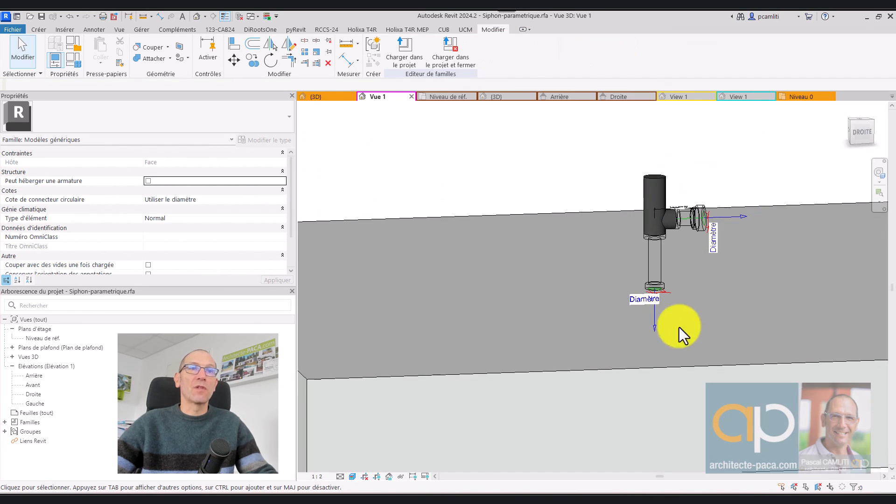
{"action": "left_click", "coordinate": [353, 476]}
{"action": "left_click", "coordinate": [363, 455]}
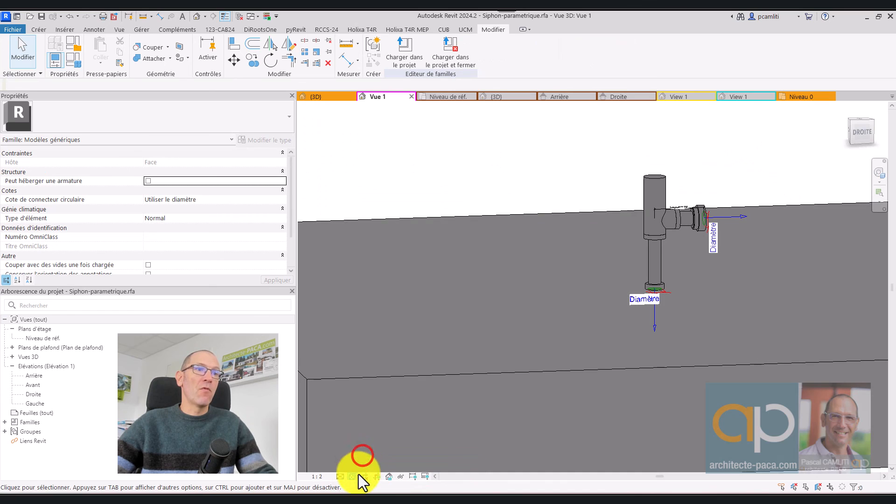
{"action": "left_click", "coordinate": [354, 476]}
{"action": "left_click", "coordinate": [366, 450]}
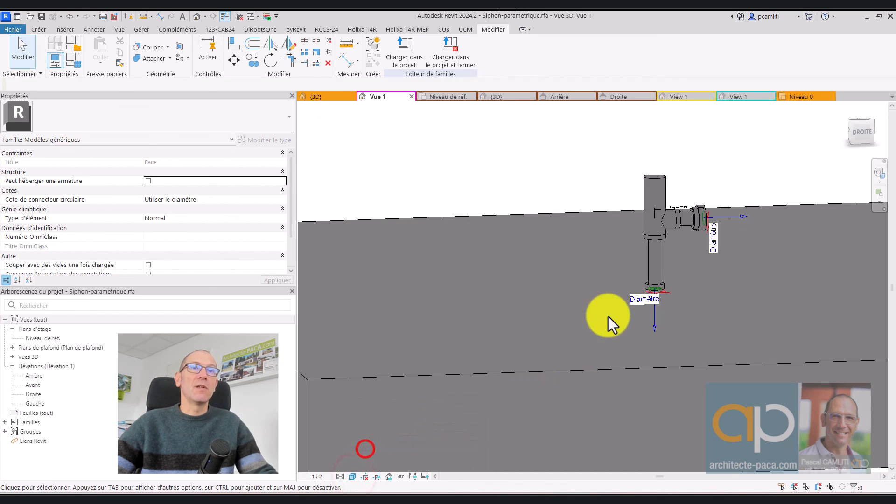
{"action": "left_click", "coordinate": [353, 477]}
{"action": "left_click", "coordinate": [365, 466]}
{"action": "middle_click_drag", "start_coordinate": [681, 261], "coordinate": [707, 293], "text": "shift"}
{"action": "middle_click_drag", "start_coordinate": [705, 231], "coordinate": [643, 297]}
{"action": "scroll", "coordinate": [619, 272], "scroll_direction": "up", "scroll_amount": 3}
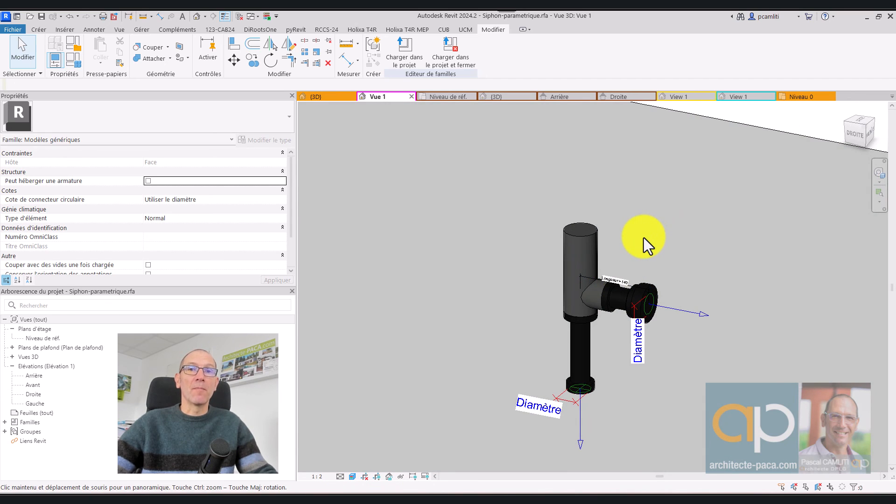
{"action": "middle_click_drag", "start_coordinate": [643, 237], "coordinate": [660, 208], "text": "shift"}
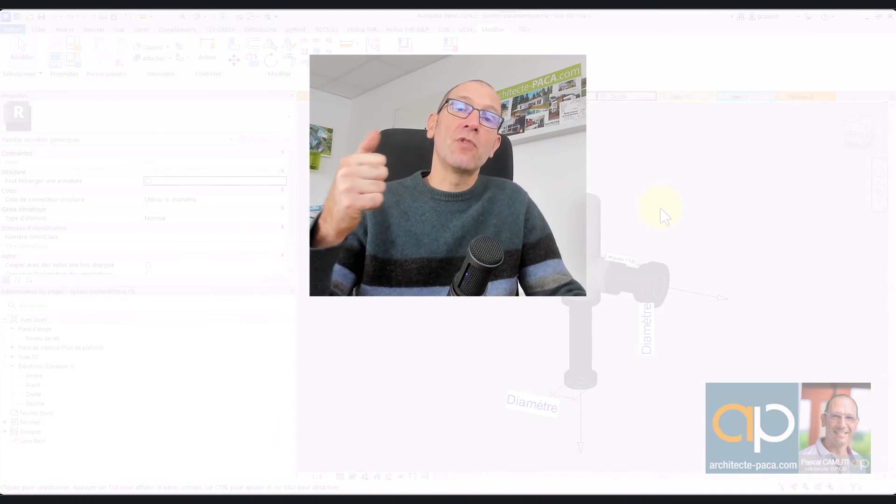